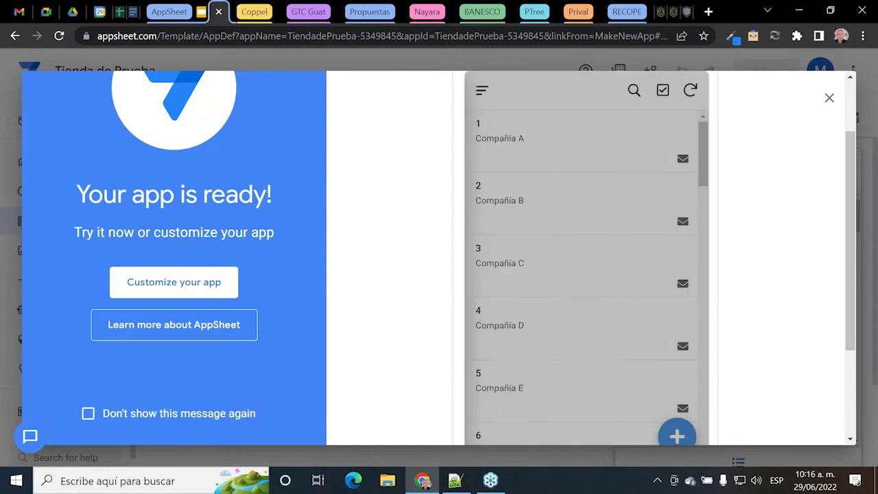
Step: Try the preview's checklist selection mode by selecting and deselecting the Compañía A and B rows
{"action": "left_click", "coordinate": [663, 92]}
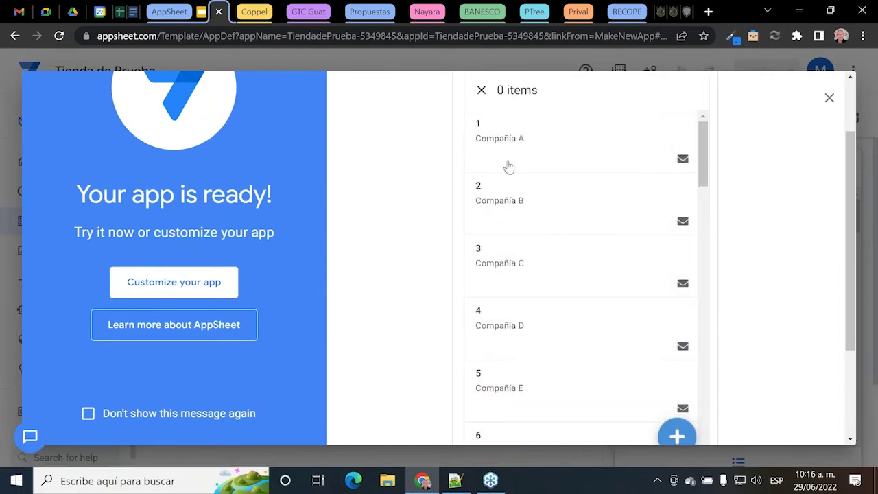
{"action": "scroll", "coordinate": [559, 230], "scroll_direction": "up", "scroll_amount": 1}
{"action": "left_click", "coordinate": [510, 253]}
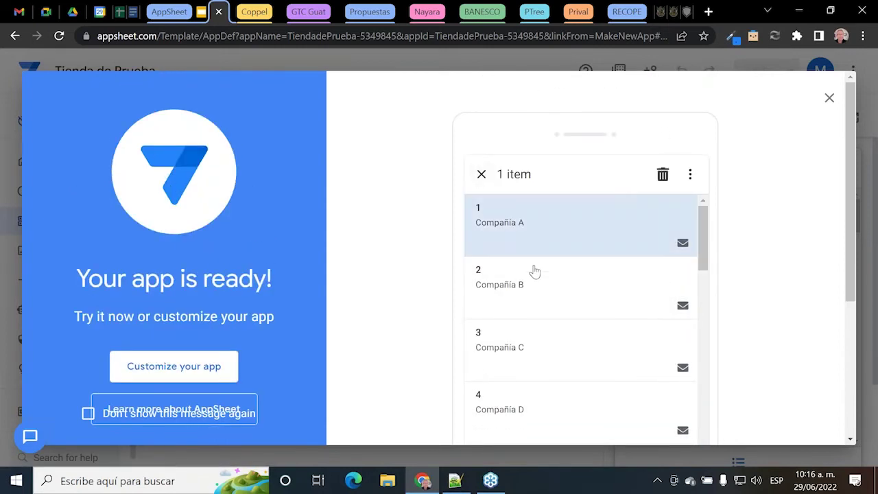
{"action": "left_click", "coordinate": [518, 303]}
{"action": "left_click", "coordinate": [510, 299]}
{"action": "left_click", "coordinate": [511, 240]}
{"action": "left_click", "coordinate": [481, 175]}
Step: Choose 'Customize your app' to open the editor's Data > Tables page
{"action": "scroll", "coordinate": [401, 263], "scroll_direction": "down", "scroll_amount": 1}
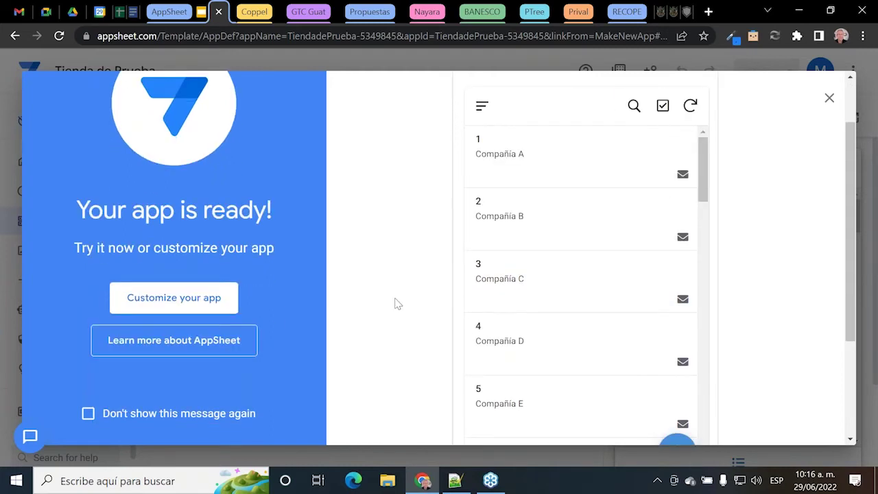
{"action": "scroll", "coordinate": [395, 302], "scroll_direction": "up", "scroll_amount": 1}
{"action": "scroll", "coordinate": [411, 288], "scroll_direction": "down", "scroll_amount": 2}
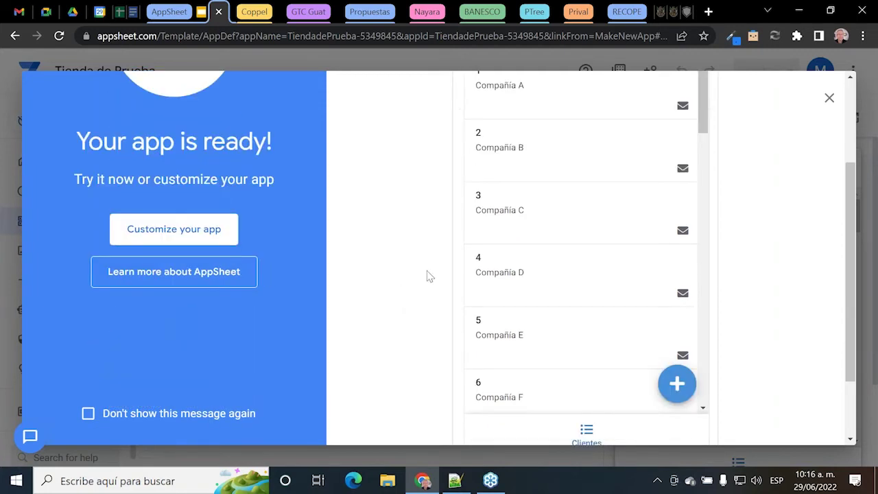
{"action": "left_click", "coordinate": [184, 237]}
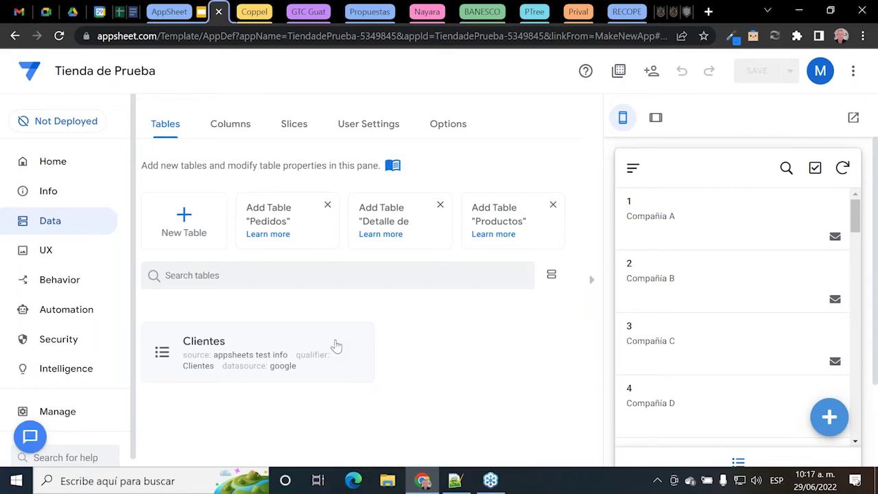
Step: Expand the Clientes table card and open its source sheet 'appsheets test info' via View Source
{"action": "left_click", "coordinate": [336, 346]}
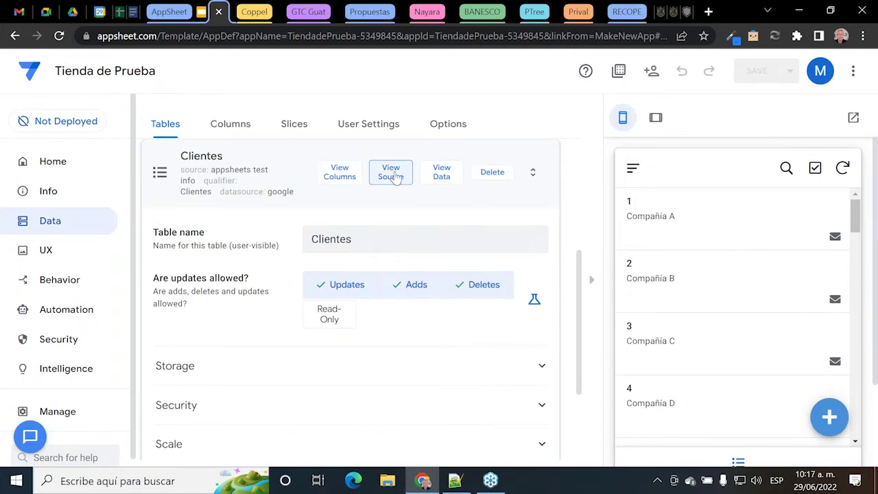
{"action": "left_click", "coordinate": [270, 172]}
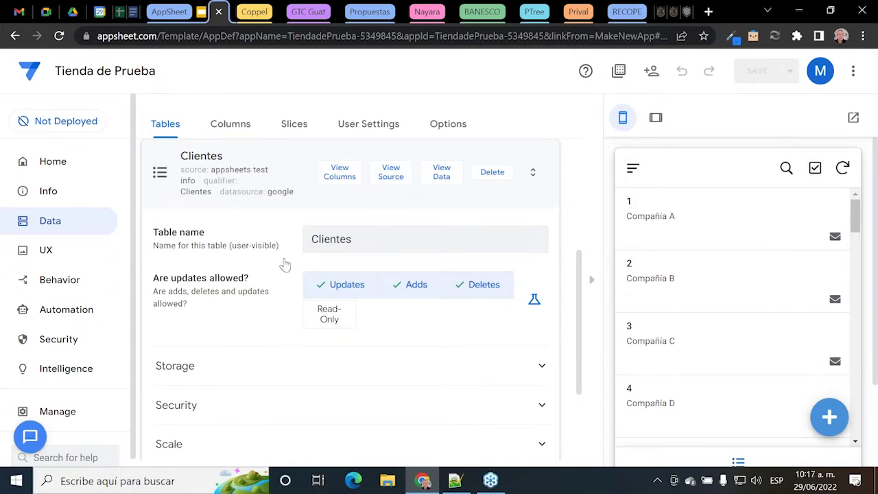
{"action": "left_click", "coordinate": [304, 385]}
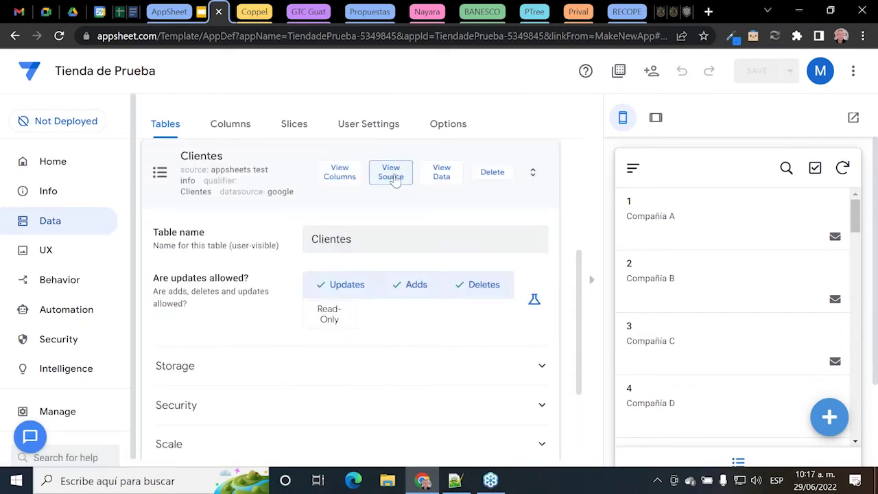
{"action": "left_click", "coordinate": [394, 180]}
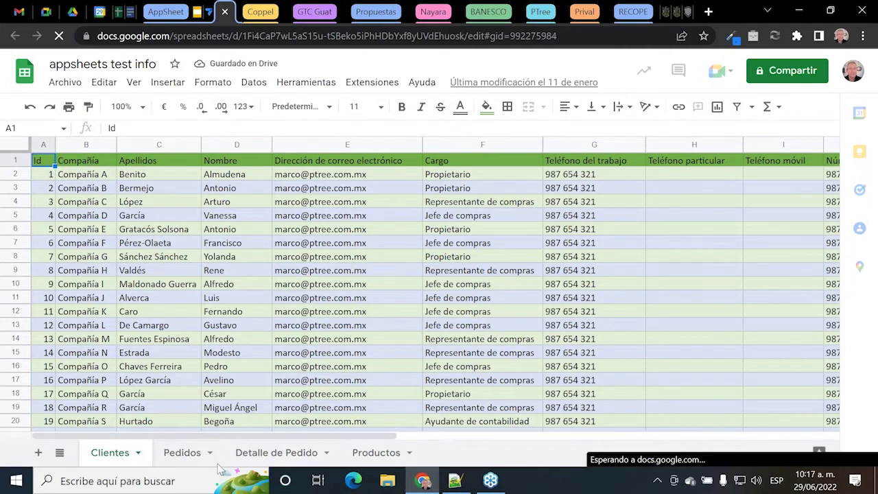
{"action": "left_click", "coordinate": [371, 456]}
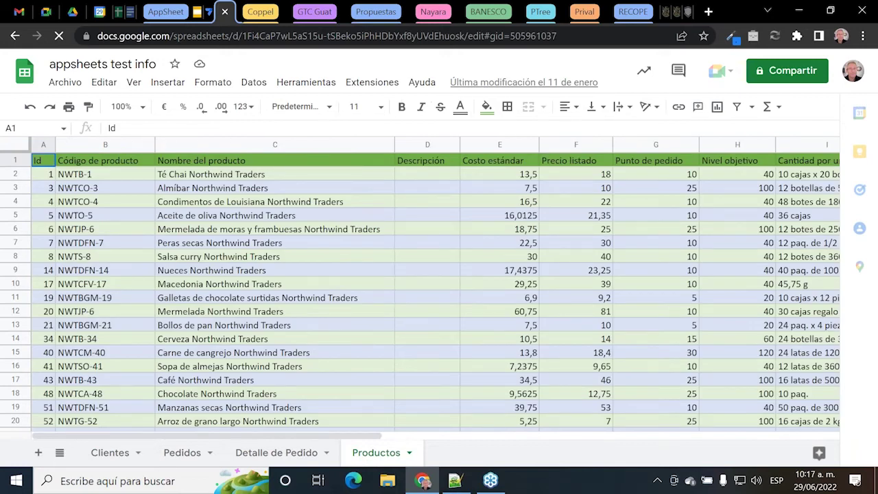
{"action": "left_click", "coordinate": [182, 457]}
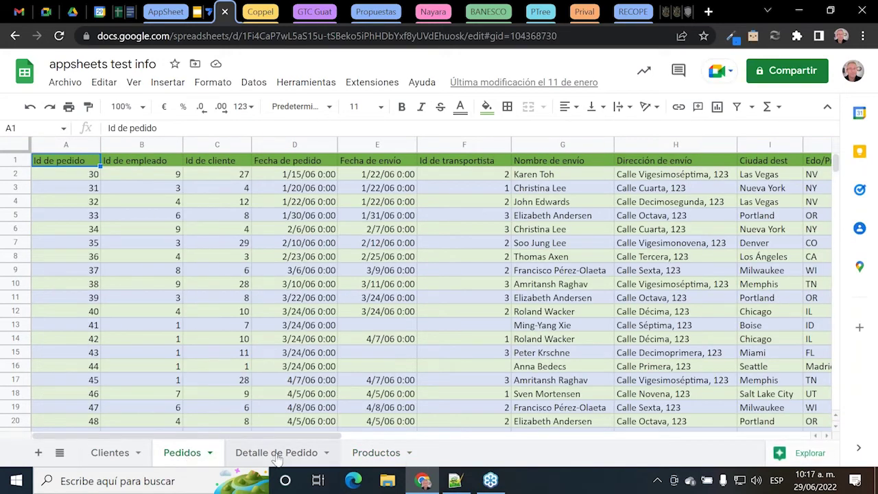
{"action": "key", "text": "ctrl+Page_Down"}
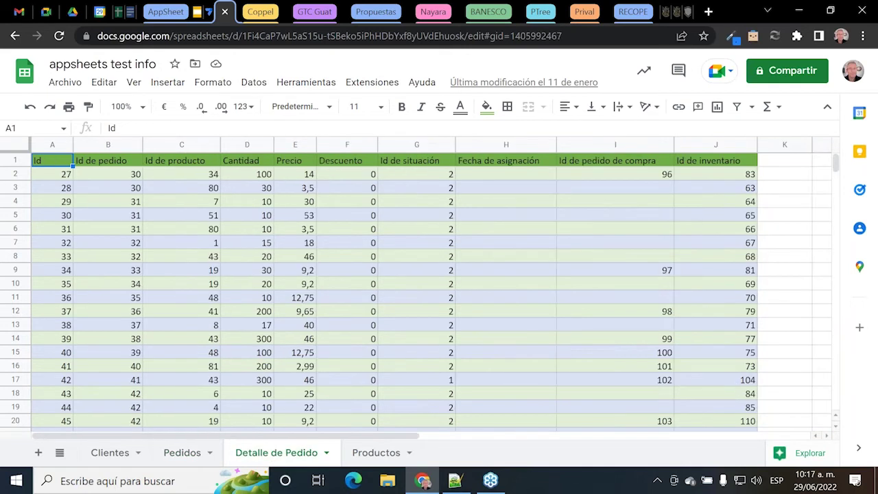
{"action": "left_click", "coordinate": [53, 145]}
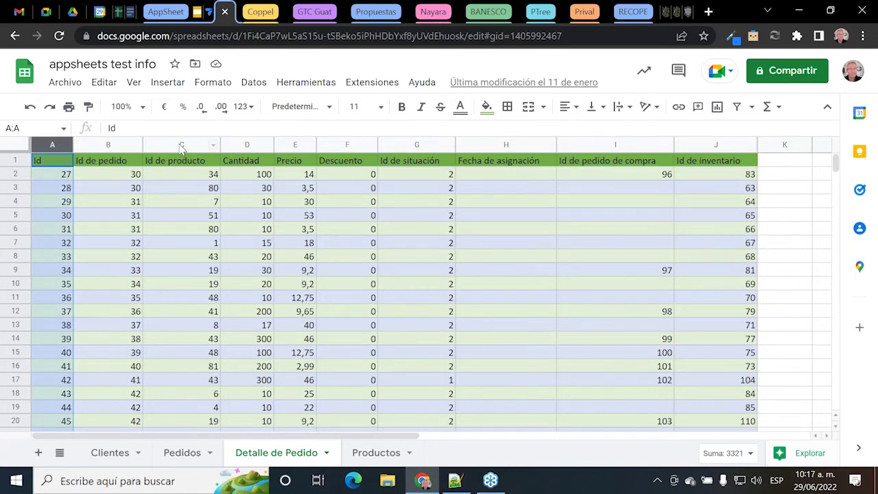
{"action": "left_click", "coordinate": [181, 145], "text": "shift"}
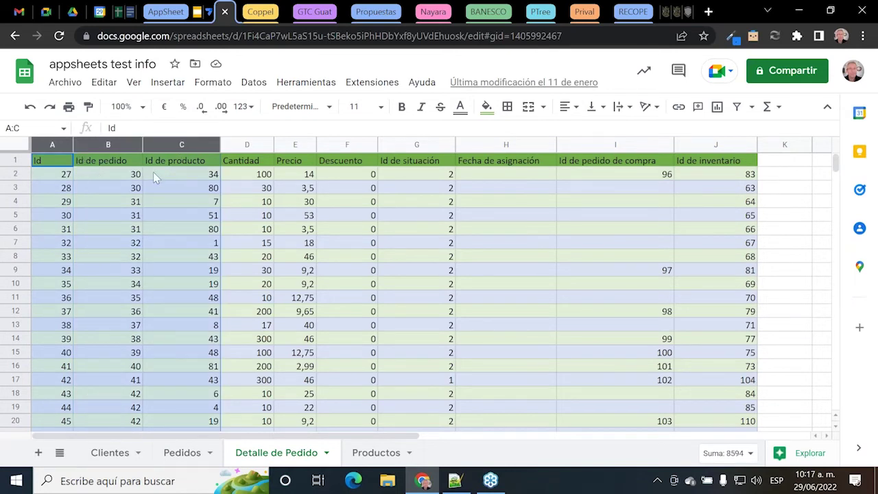
{"action": "left_click", "coordinate": [188, 456]}
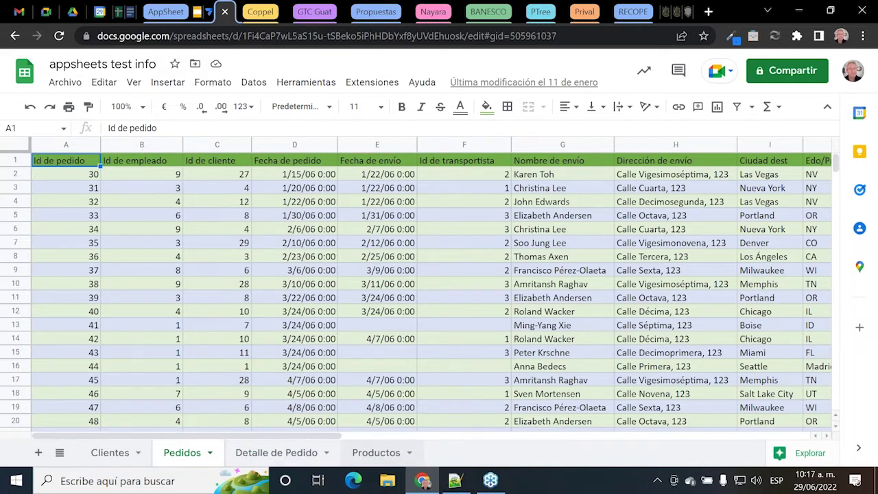
{"action": "left_click", "coordinate": [346, 453]}
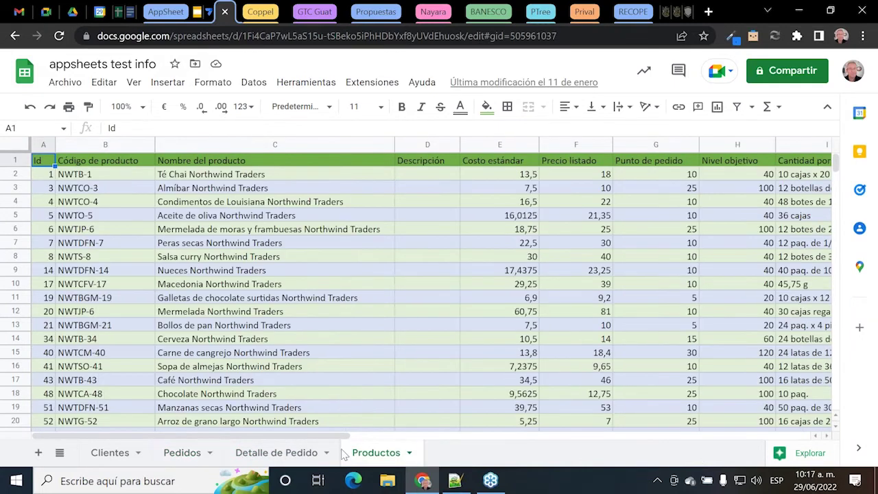
{"action": "left_click", "coordinate": [110, 452]}
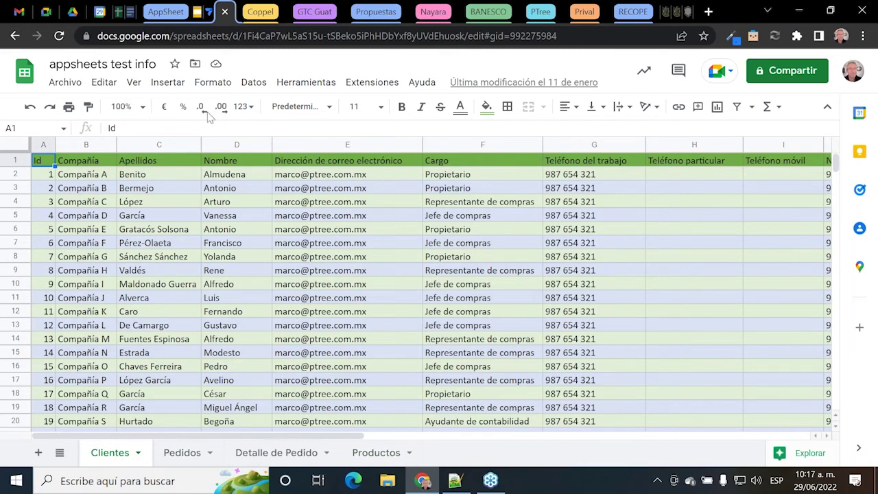
{"action": "left_click", "coordinate": [206, 13]}
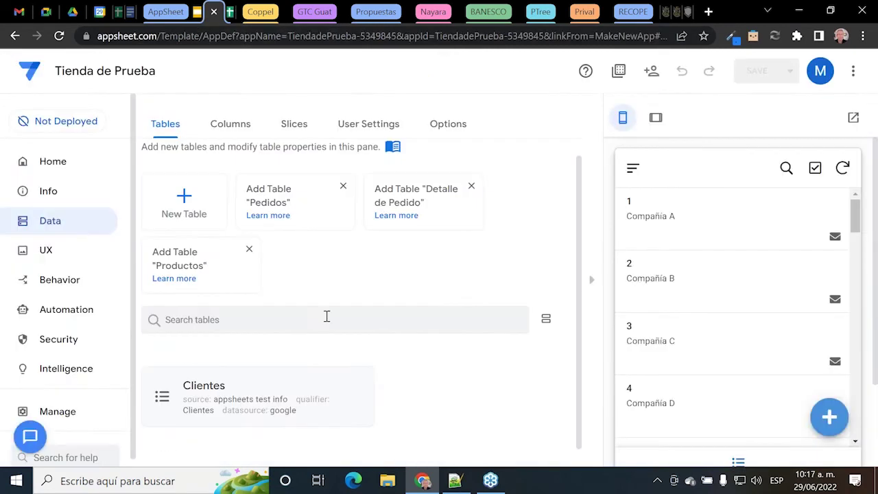
Step: Add the suggested Pedidos, Productos and Detalle de Pedido tables to the app
{"action": "scroll", "coordinate": [401, 368], "scroll_direction": "down", "scroll_amount": 1}
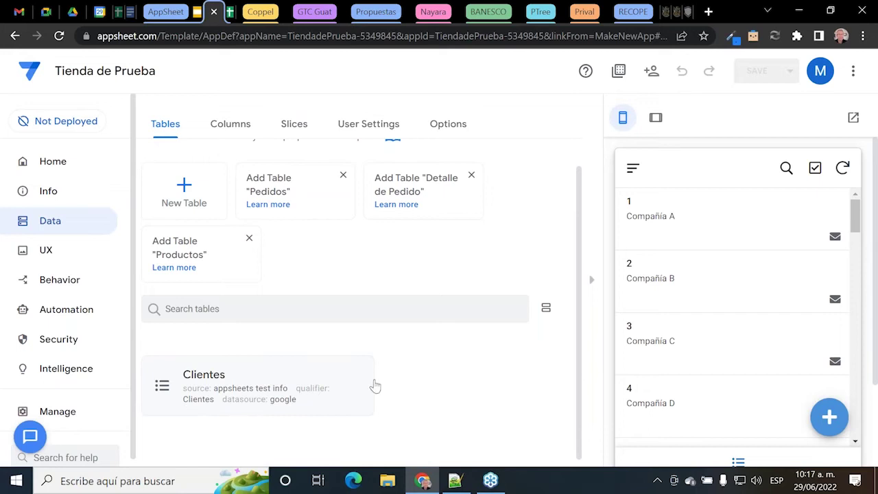
{"action": "scroll", "coordinate": [699, 319], "scroll_direction": "down", "scroll_amount": 3}
{"action": "scroll", "coordinate": [702, 343], "scroll_direction": "up", "scroll_amount": 3}
{"action": "left_click", "coordinate": [259, 190]}
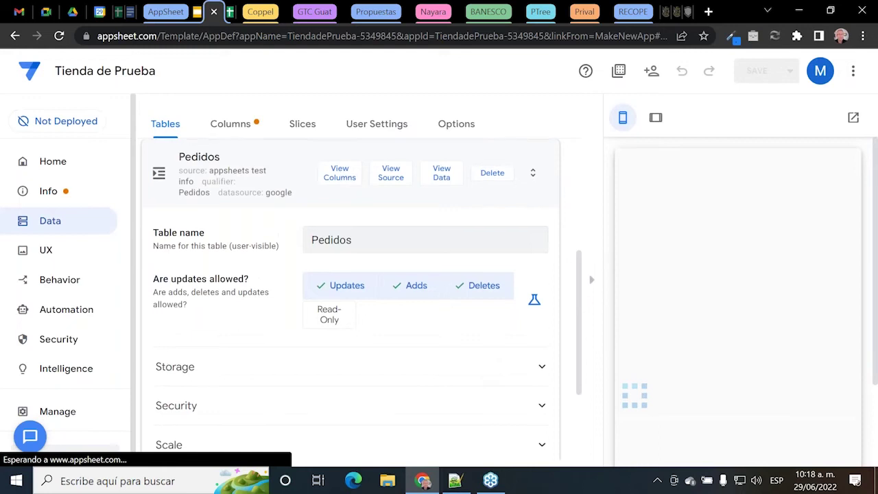
{"action": "scroll", "coordinate": [414, 280], "scroll_direction": "up", "scroll_amount": 2}
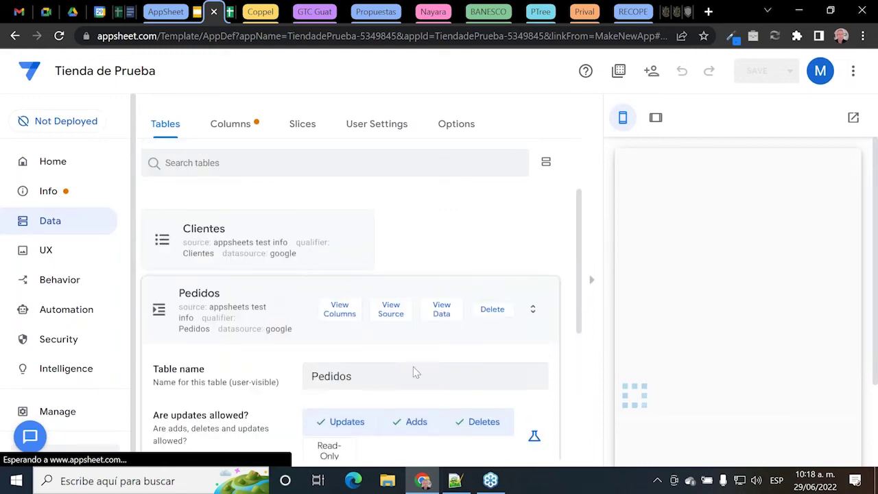
{"action": "scroll", "coordinate": [386, 320], "scroll_direction": "down", "scroll_amount": 2}
{"action": "scroll", "coordinate": [281, 192], "scroll_direction": "up", "scroll_amount": 5}
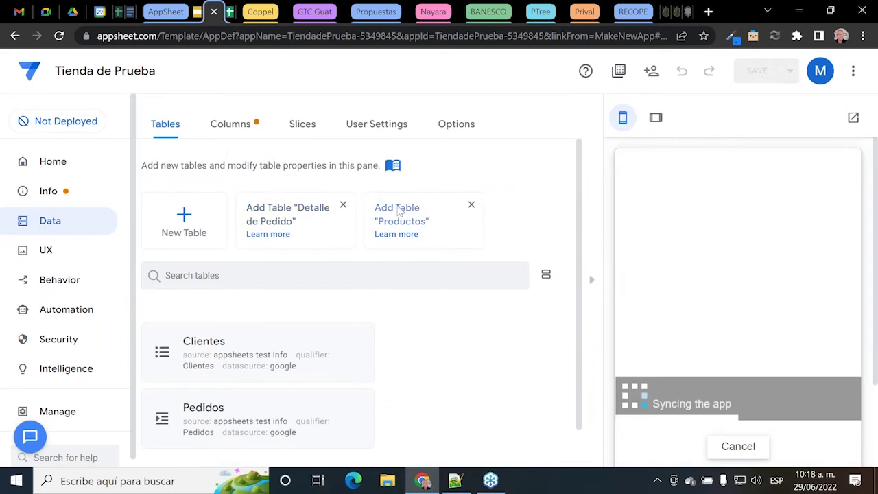
{"action": "left_click", "coordinate": [398, 214]}
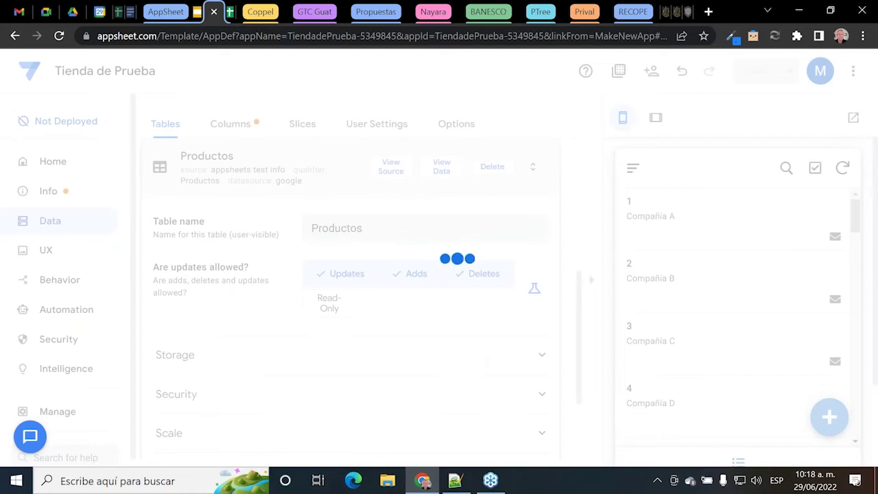
{"action": "scroll", "coordinate": [368, 254], "scroll_direction": "up", "scroll_amount": 5}
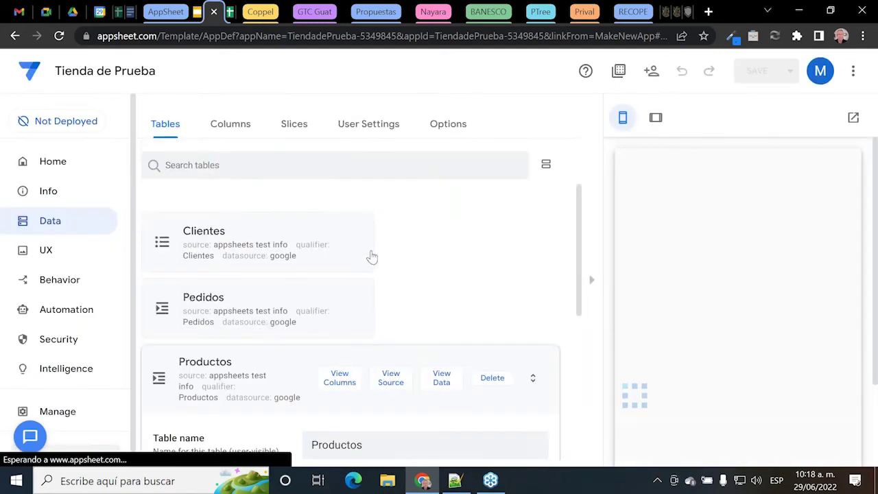
{"action": "left_click", "coordinate": [295, 219]}
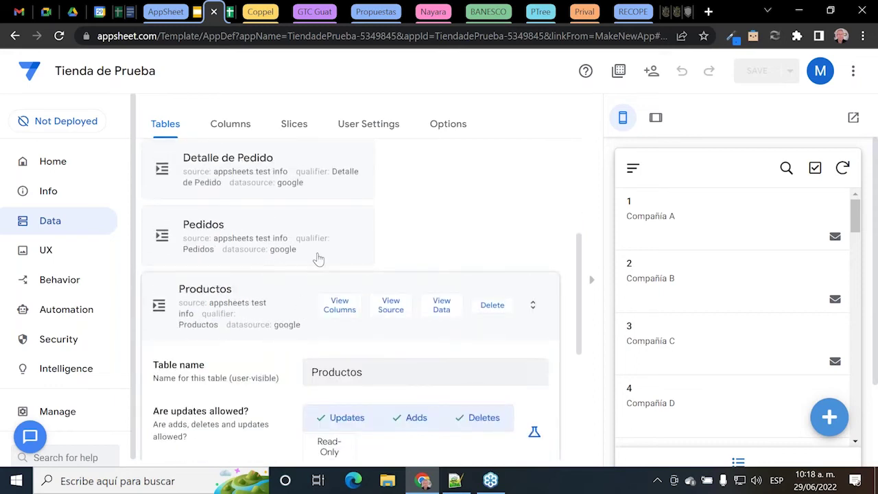
Step: Collapse the Productos card and hide, then restore, the app preview panel and its side menu
{"action": "left_click", "coordinate": [275, 291]}
{"action": "scroll", "coordinate": [425, 308], "scroll_direction": "up", "scroll_amount": 2}
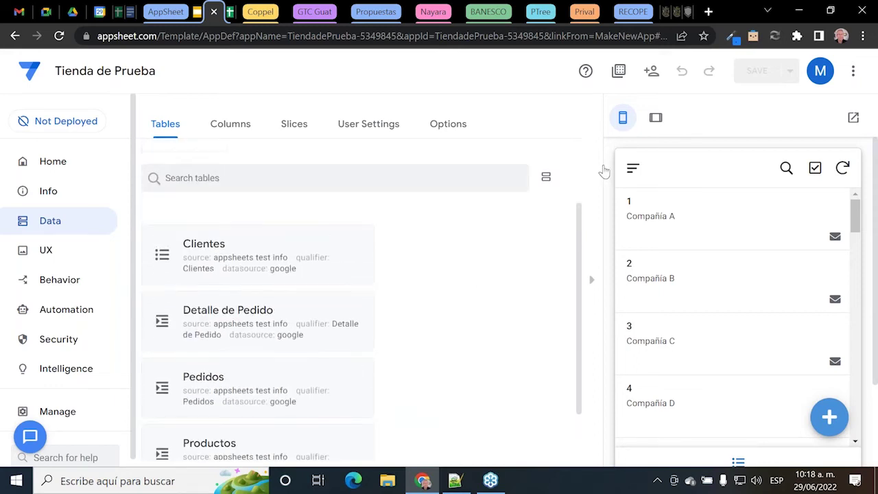
{"action": "left_click", "coordinate": [632, 168]}
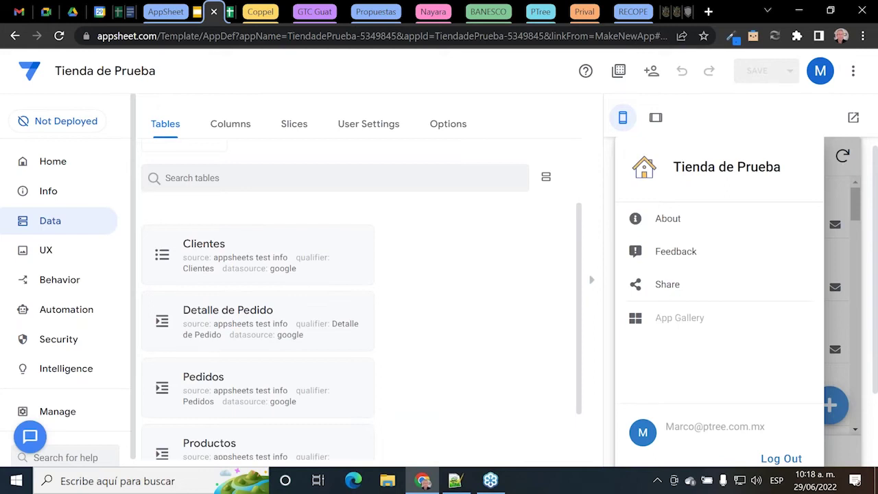
{"action": "left_click", "coordinate": [594, 286]}
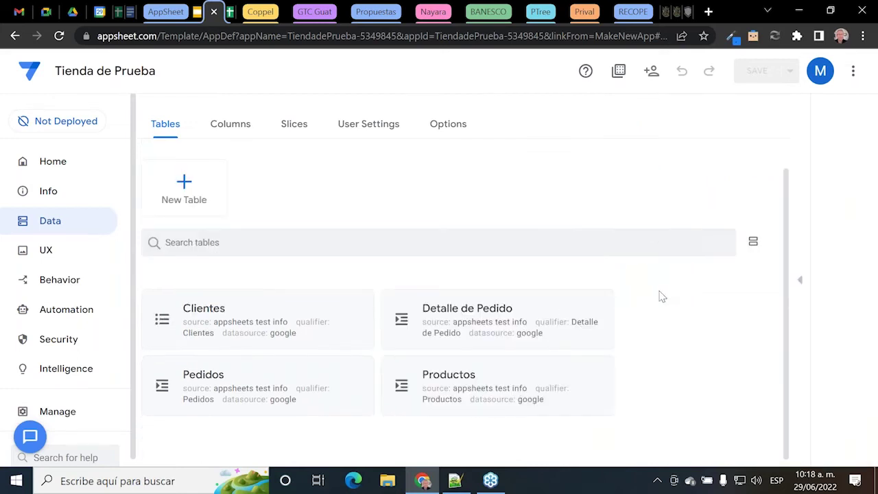
{"action": "scroll", "coordinate": [645, 261], "scroll_direction": "up", "scroll_amount": 1}
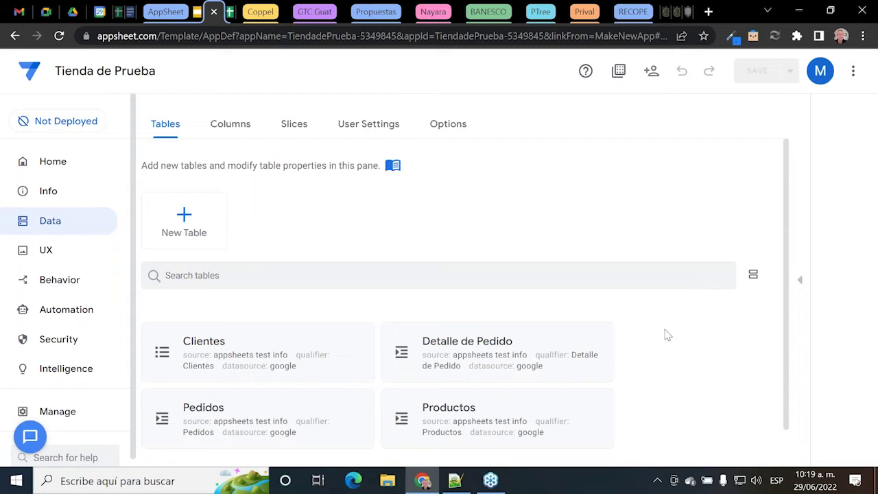
{"action": "left_click", "coordinate": [799, 280]}
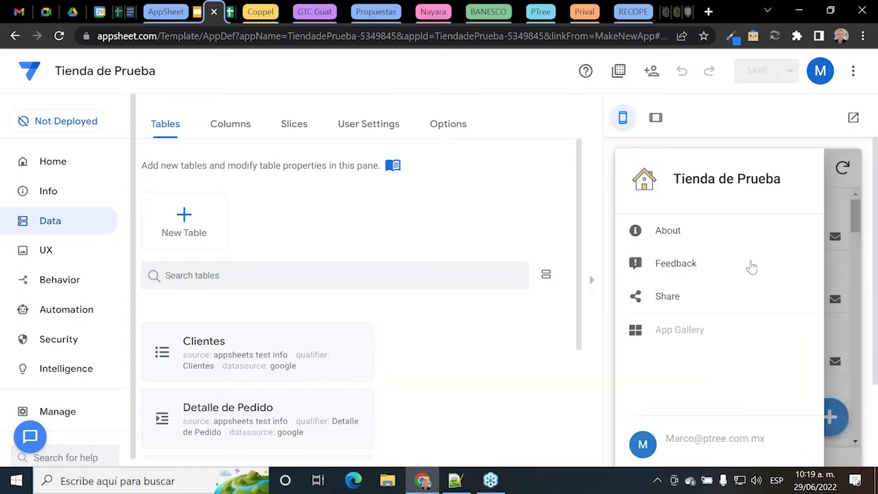
{"action": "left_click", "coordinate": [835, 255]}
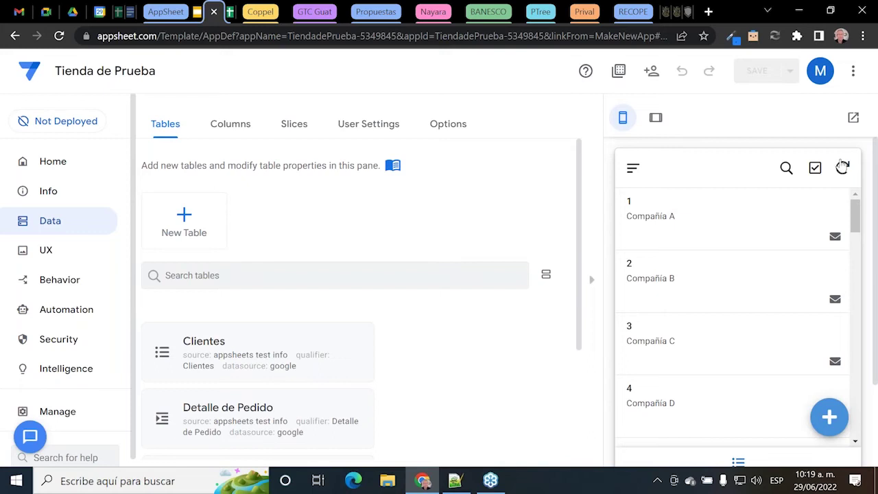
Step: Preview the app in Tablet layout, open it standalone, then return to slide 15 of Curso AppSheets
{"action": "scroll", "coordinate": [720, 403], "scroll_direction": "down", "scroll_amount": 2}
{"action": "scroll", "coordinate": [725, 363], "scroll_direction": "up", "scroll_amount": 2}
{"action": "left_click", "coordinate": [655, 117]}
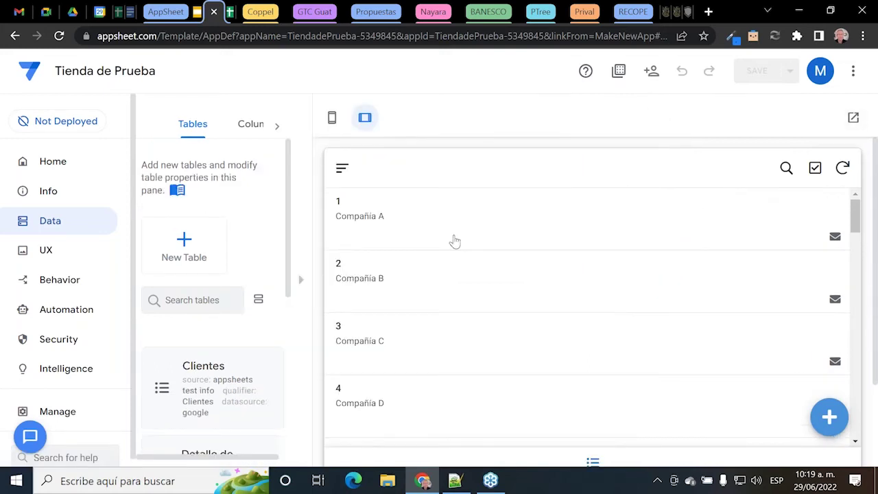
{"action": "scroll", "coordinate": [577, 284], "scroll_direction": "down", "scroll_amount": 3}
{"action": "scroll", "coordinate": [577, 284], "scroll_direction": "up", "scroll_amount": 3}
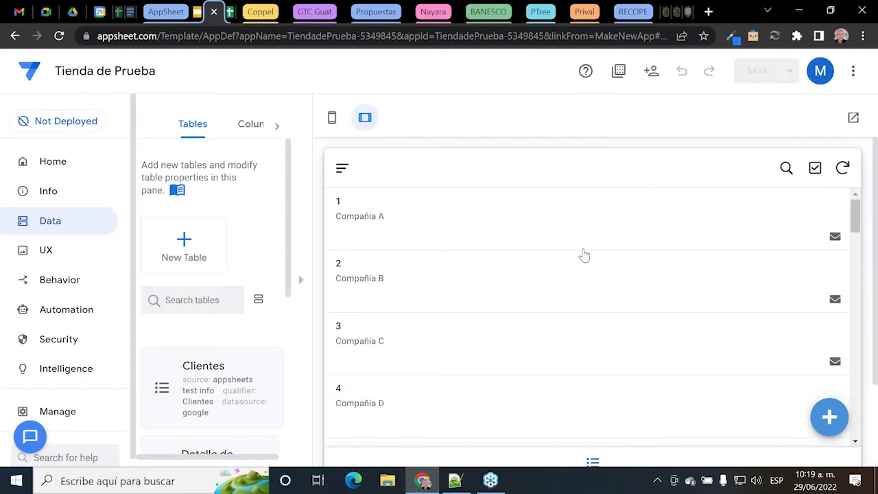
{"action": "left_click", "coordinate": [851, 119]}
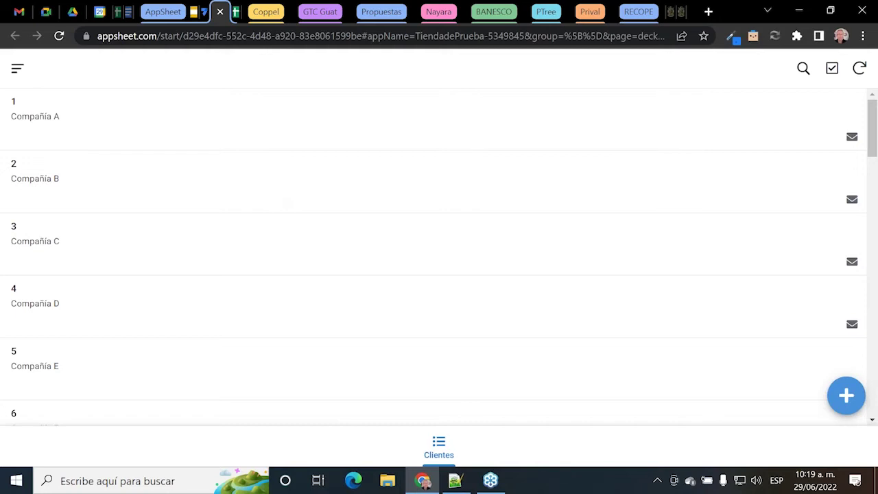
{"action": "left_click", "coordinate": [196, 13]}
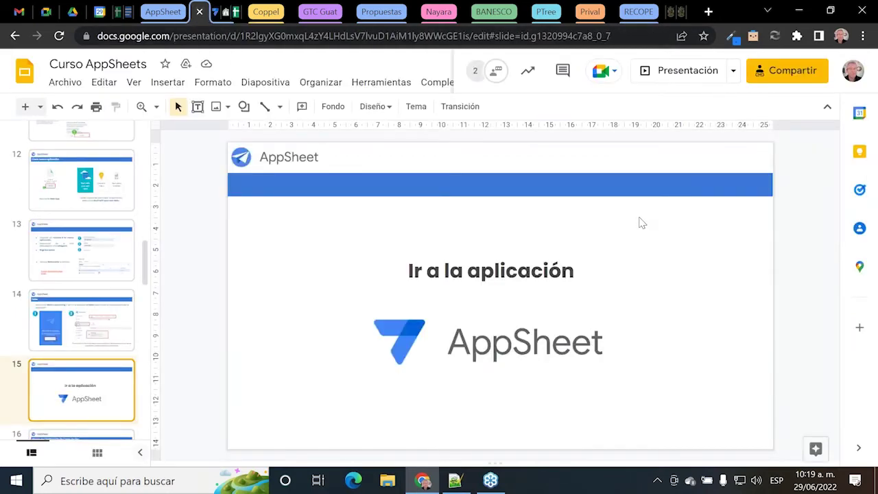
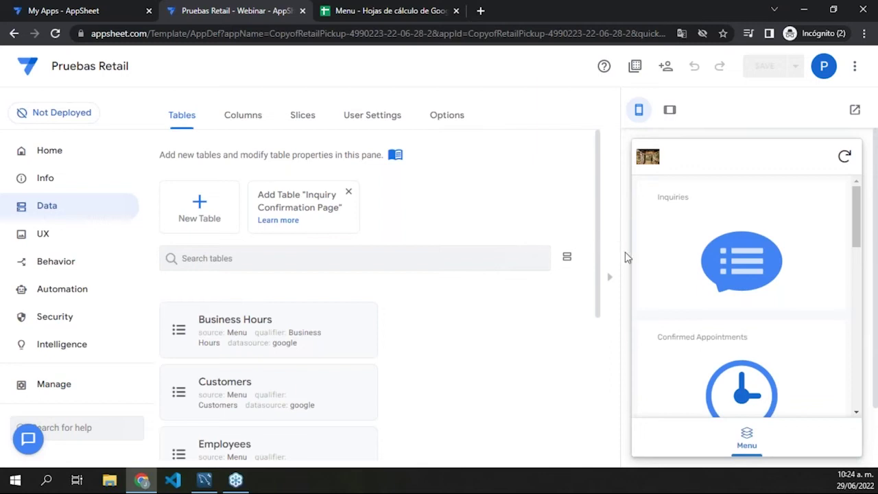
Step: Start a new inquiry under Inquiries and open the Email del Cliente dropdown of existing customers
{"action": "left_click", "coordinate": [730, 254]}
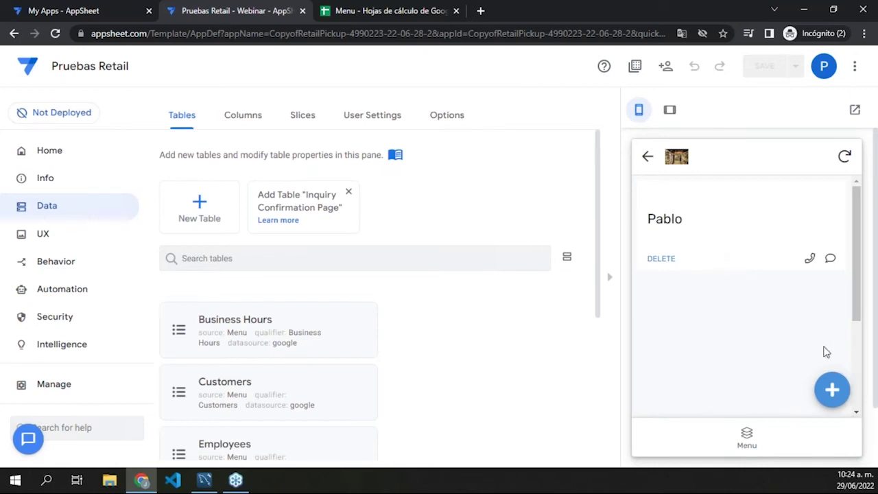
{"action": "left_click", "coordinate": [834, 391]}
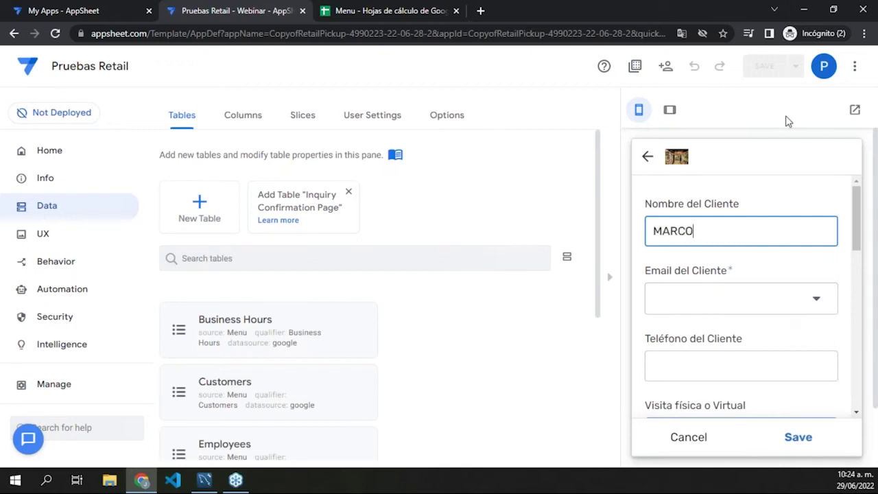
{"action": "left_click", "coordinate": [713, 298]}
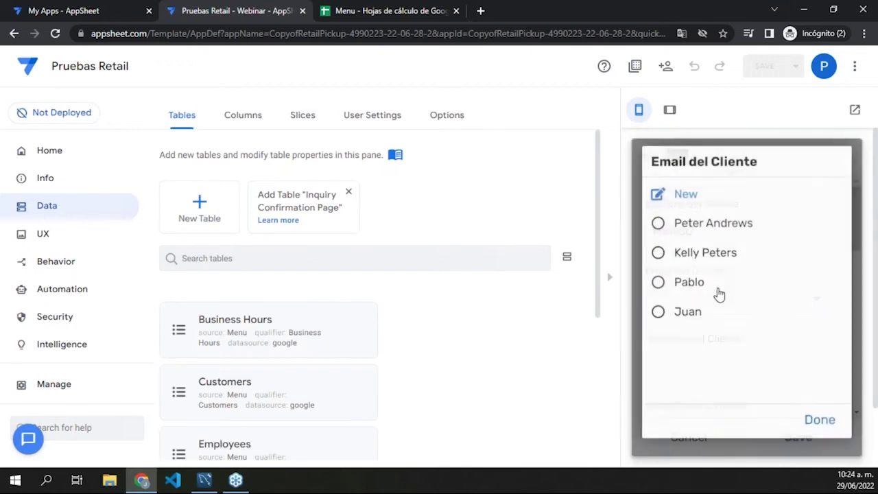
Step: Create a new customer from the e-mail picker and enter their name, correcting the capital first letter
{"action": "left_click", "coordinate": [692, 200]}
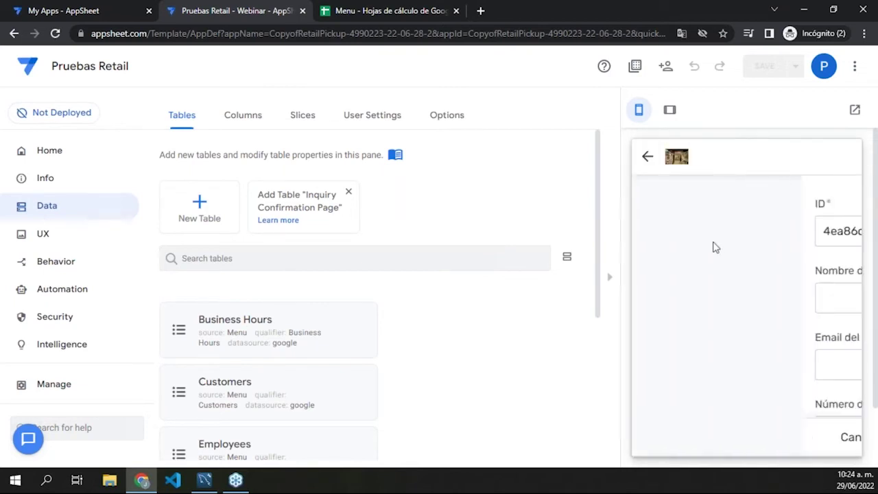
{"action": "left_click", "coordinate": [719, 292]}
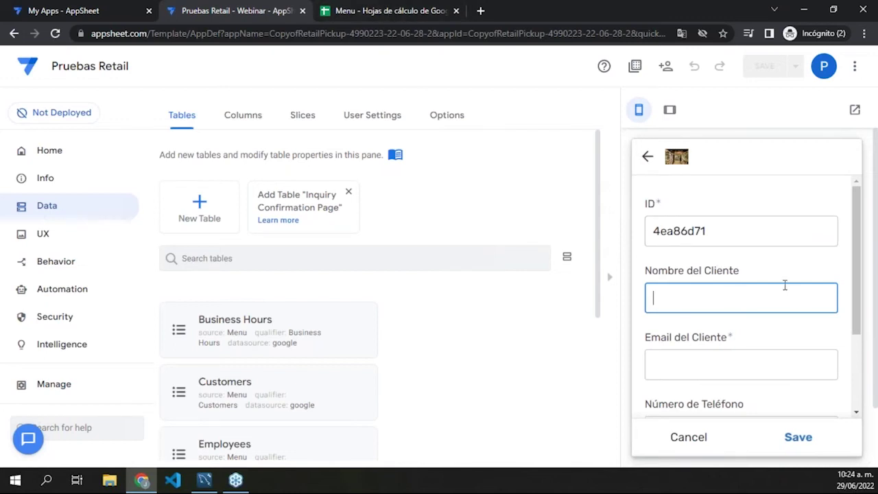
{"action": "type", "text": "mARCO"}
{"action": "key", "text": "Home"}
{"action": "key", "text": "Delete"}
{"action": "type", "text": "M"}
Step: Fill in the customer's e-mail and phone number, then save the new customer
{"action": "left_click", "coordinate": [778, 358]}
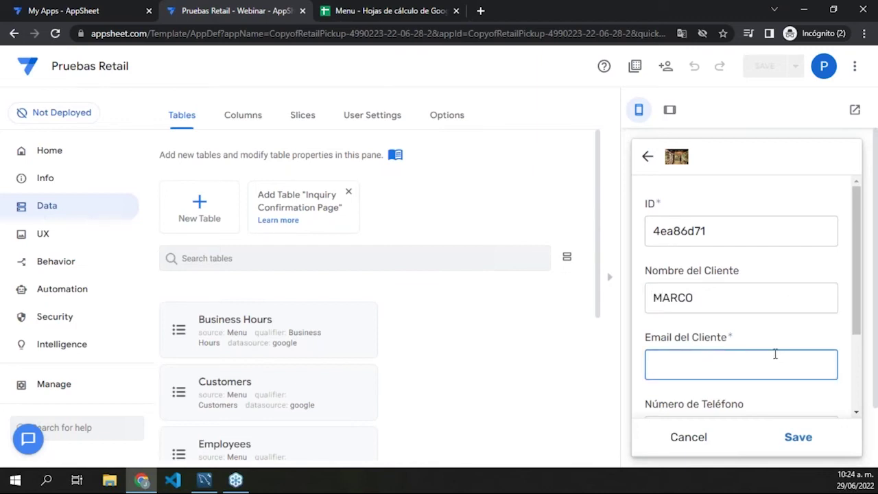
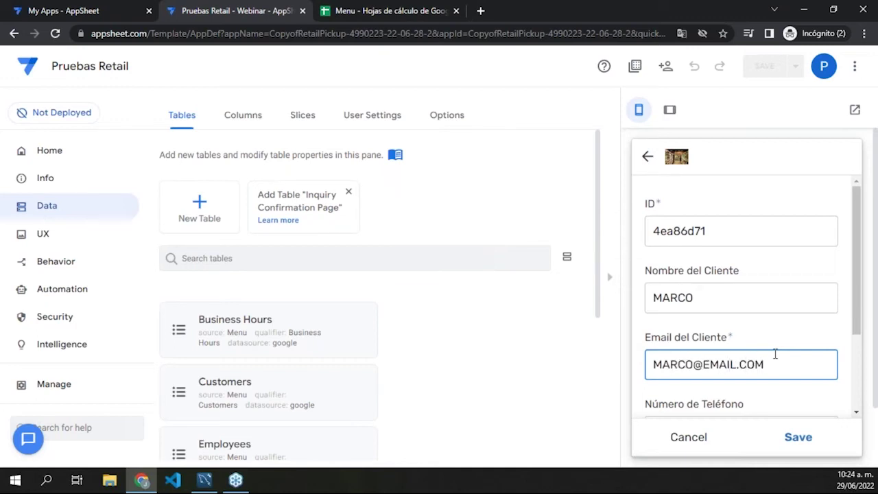
{"action": "key", "text": "shift+Left"}
{"action": "key", "text": "shift+Left"}
{"action": "key", "text": "shift+Left"}
{"action": "key", "text": "shift+Left"}
{"action": "key", "text": "shift+Left"}
{"action": "key", "text": "shift+Left"}
{"action": "key", "text": "shift+Left"}
{"action": "key", "text": "shift+Left"}
{"action": "key", "text": "shift+Left"}
{"action": "key", "text": "shift+Left"}
{"action": "key", "text": "shift+Left"}
{"action": "key", "text": "shift+Left"}
{"action": "key", "text": "shift+Left"}
{"action": "key", "text": "shift+Left"}
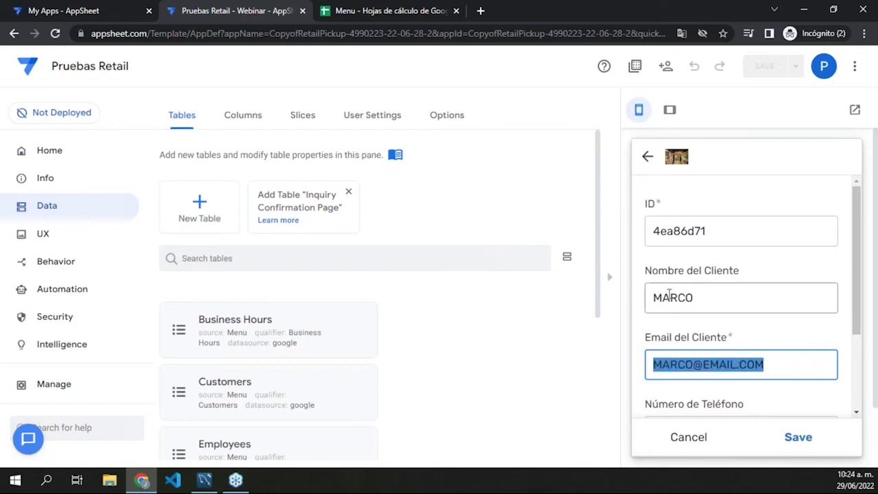
{"action": "scroll", "coordinate": [754, 329], "scroll_direction": "down", "scroll_amount": 2}
{"action": "left_click", "coordinate": [715, 312]}
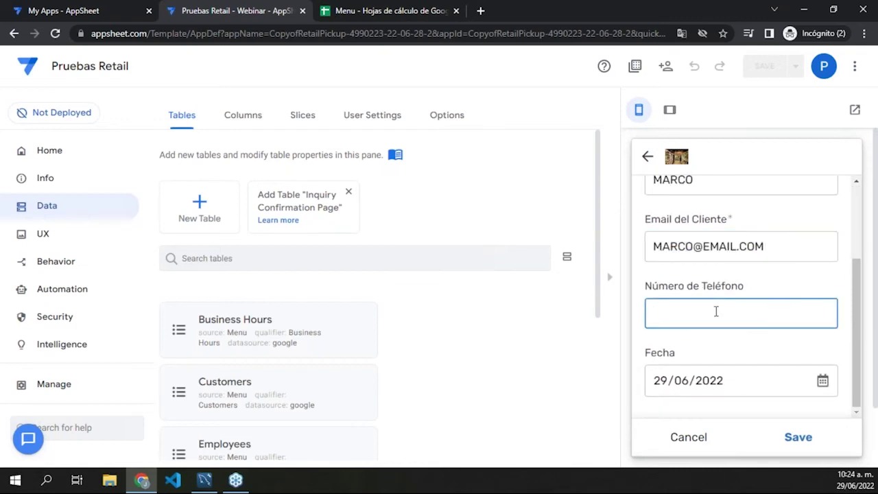
{"action": "type", "text": "30000000000"}
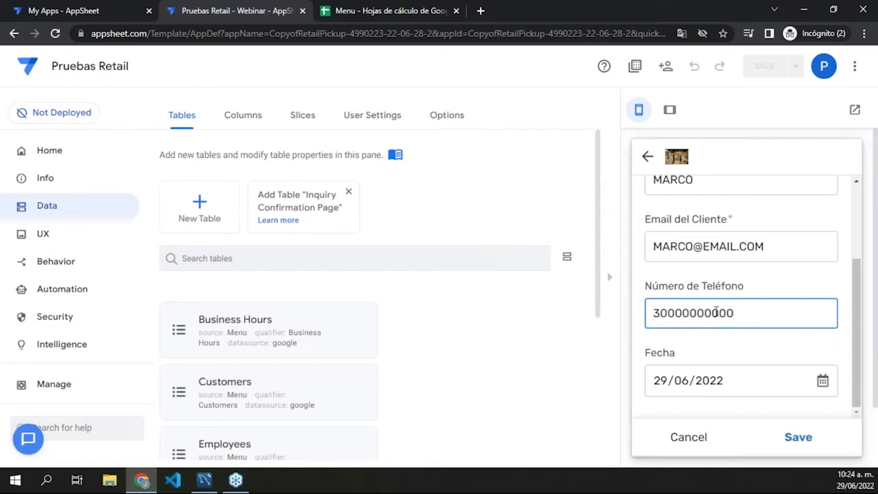
{"action": "double_click", "coordinate": [715, 312]}
{"action": "key", "text": "ctrl+c"}
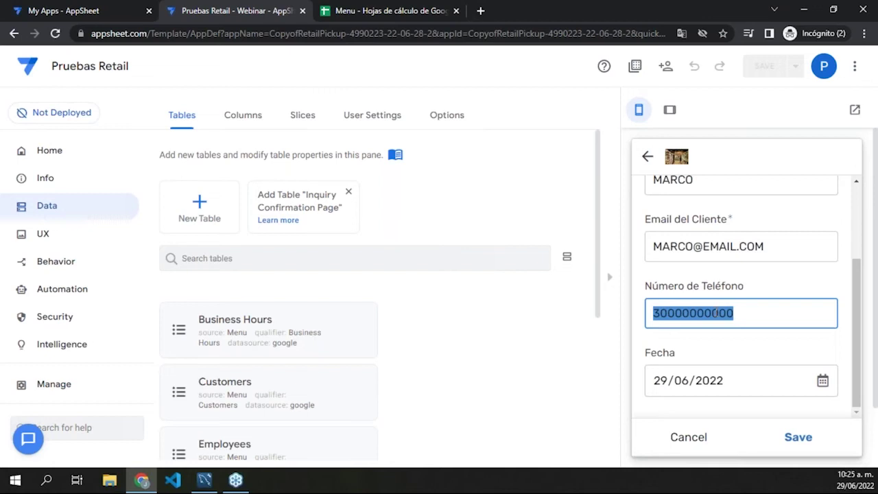
{"action": "scroll", "coordinate": [666, 364], "scroll_direction": "down", "scroll_amount": 1}
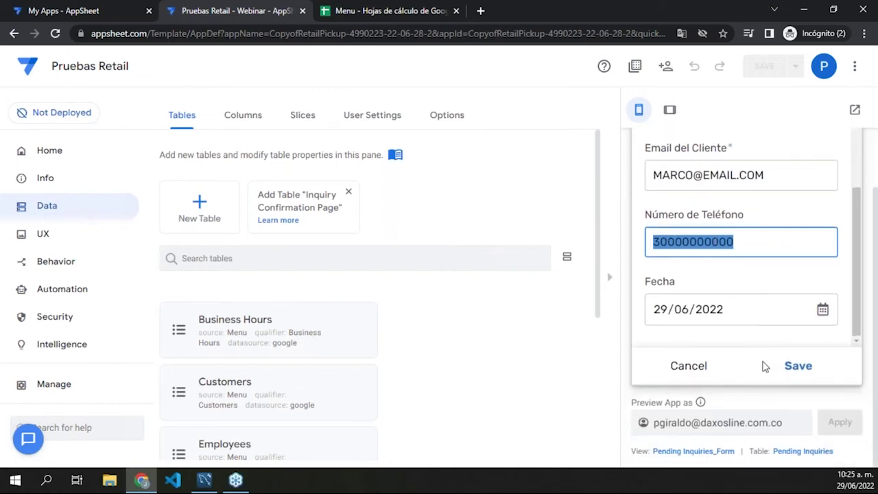
{"action": "scroll", "coordinate": [803, 369], "scroll_direction": "up", "scroll_amount": 1}
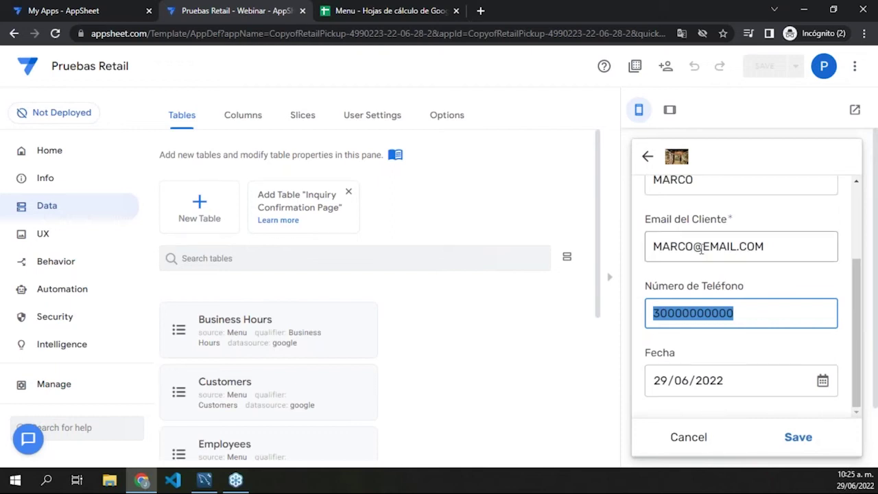
{"action": "left_click", "coordinate": [798, 438]}
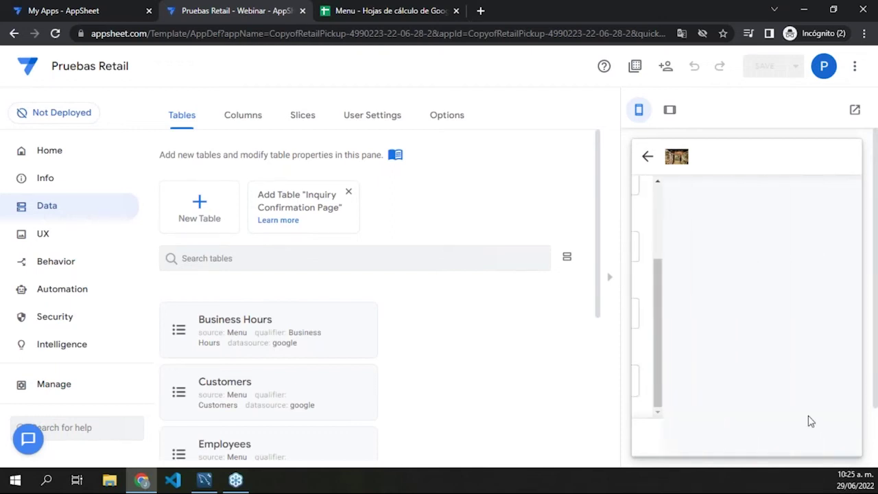
Step: Keep the new customer as the inquiry's e-mail and paste their phone into Teléfono del Cliente
{"action": "left_click", "coordinate": [775, 252]}
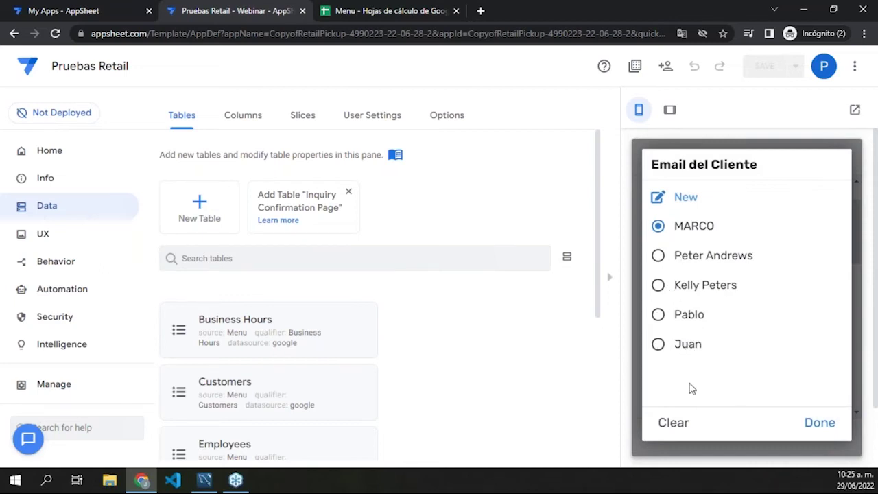
{"action": "left_click", "coordinate": [690, 453]}
{"action": "left_click", "coordinate": [714, 320]}
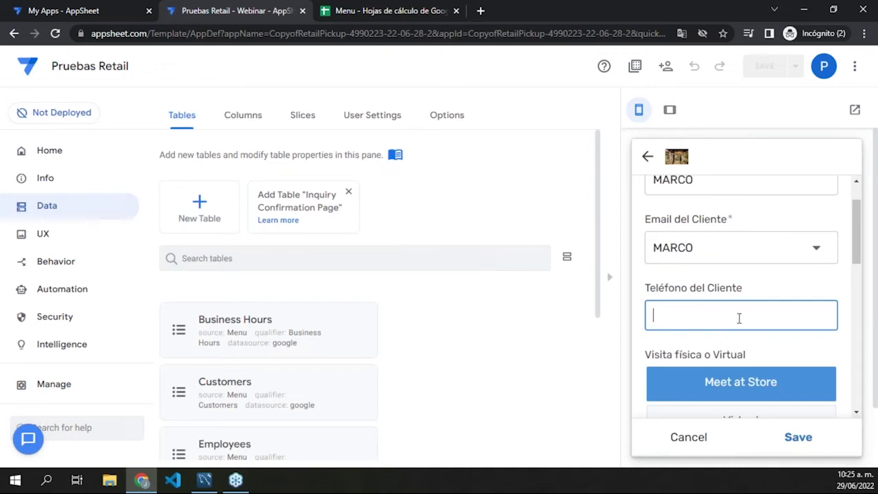
{"action": "key", "text": "ctrl+v"}
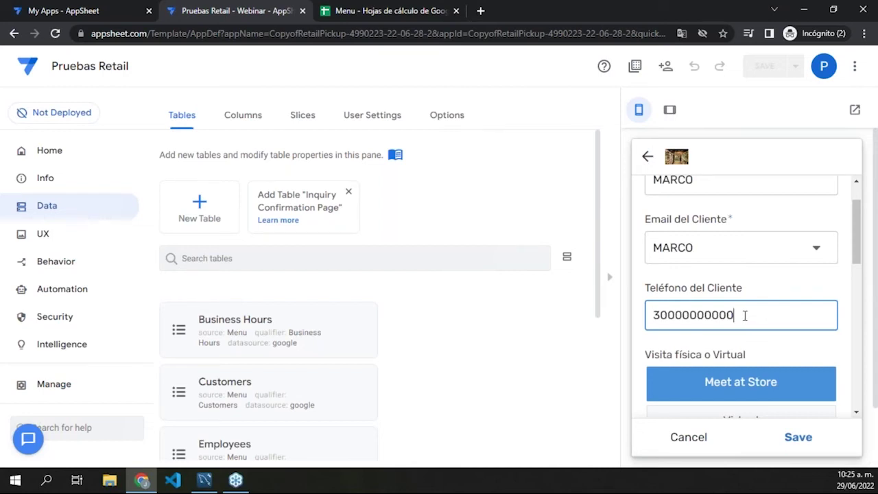
{"action": "scroll", "coordinate": [719, 347], "scroll_direction": "down", "scroll_amount": 3}
{"action": "scroll", "coordinate": [720, 336], "scroll_direction": "up", "scroll_amount": 2}
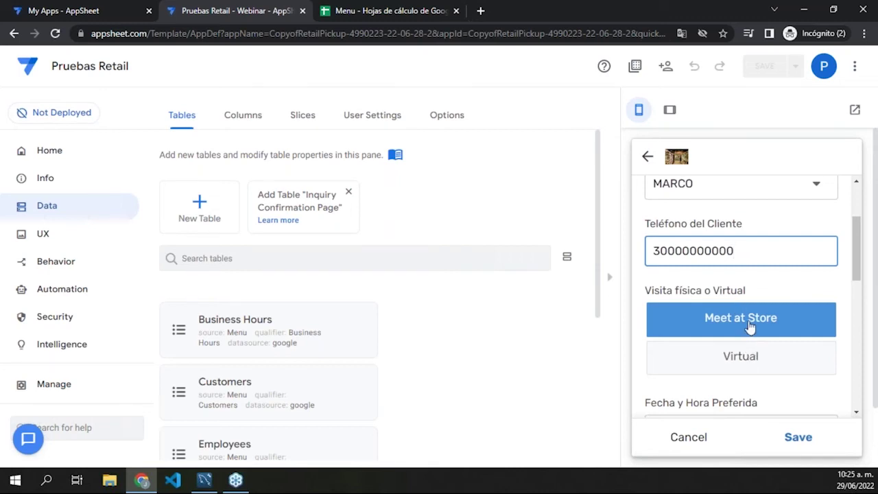
Step: Choose Meet at Store as the visit type and bring up the Fecha y Hora Preferida calendar
{"action": "left_click", "coordinate": [751, 326]}
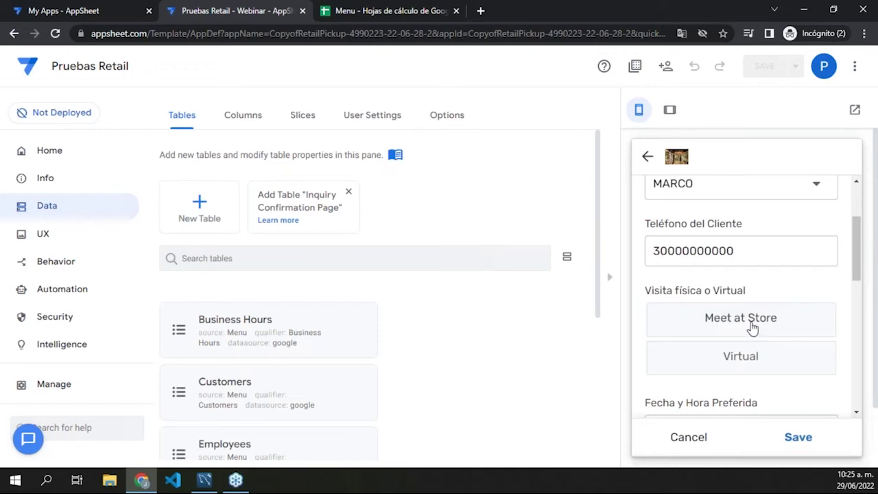
{"action": "left_click", "coordinate": [755, 334]}
{"action": "scroll", "coordinate": [807, 372], "scroll_direction": "down", "scroll_amount": 2}
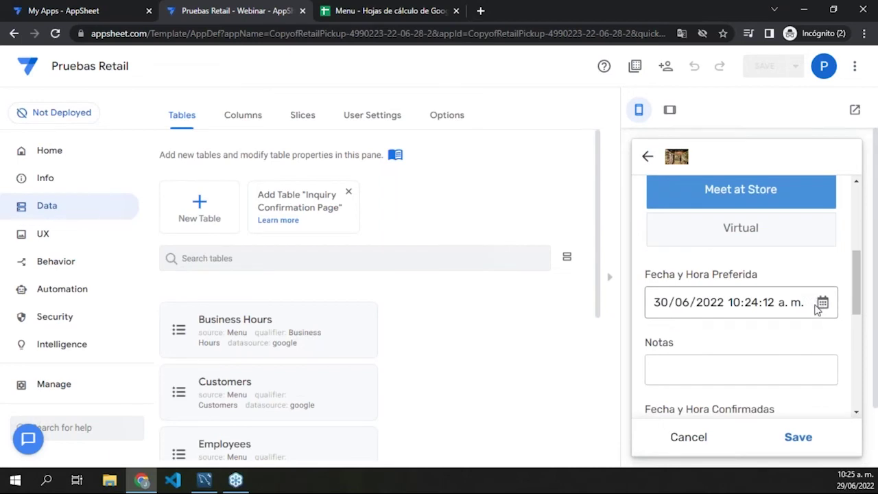
{"action": "left_click", "coordinate": [821, 304]}
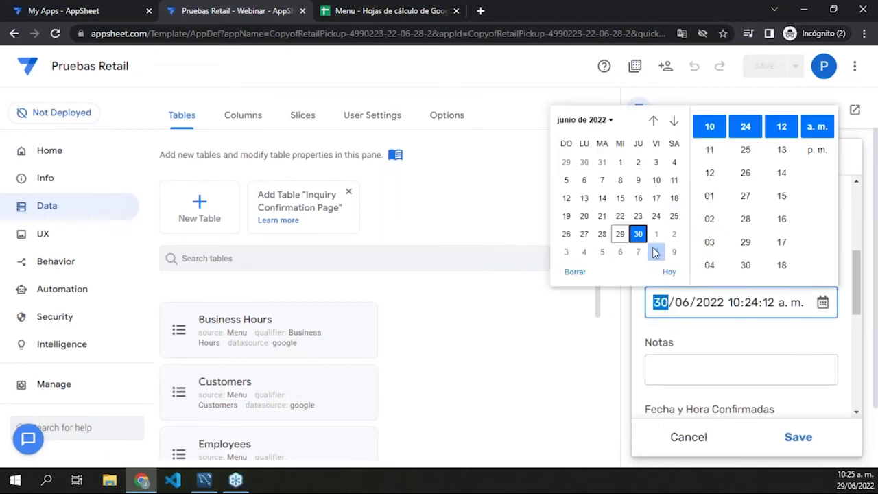
Step: Set the preferred time to 02:30 p.m. on 30/06/2022
{"action": "left_click", "coordinate": [720, 219]}
{"action": "left_click", "coordinate": [746, 219]}
{"action": "left_click", "coordinate": [748, 265]}
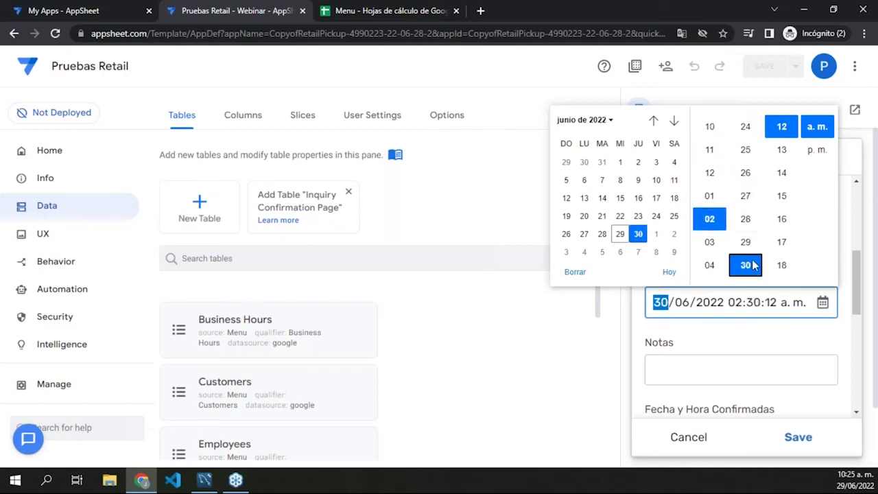
{"action": "left_click", "coordinate": [806, 155]}
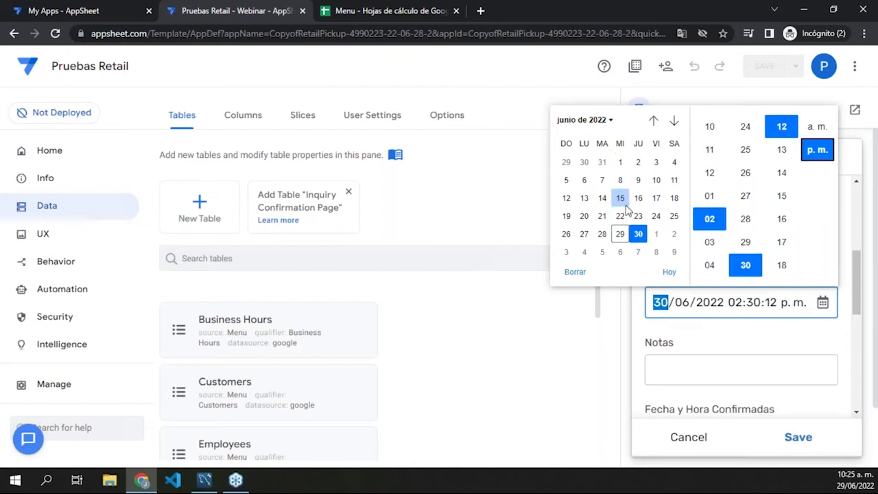
{"action": "left_click", "coordinate": [717, 349]}
Step: Add the note 'RECIBIR BICICLETA' to the inquiry
{"action": "left_click", "coordinate": [723, 370]}
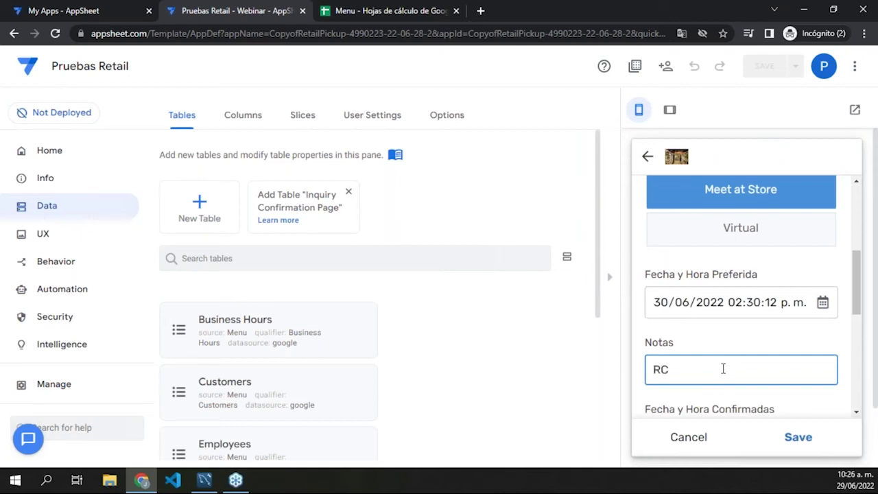
{"action": "type", "text": "RECIBIR BICI"}
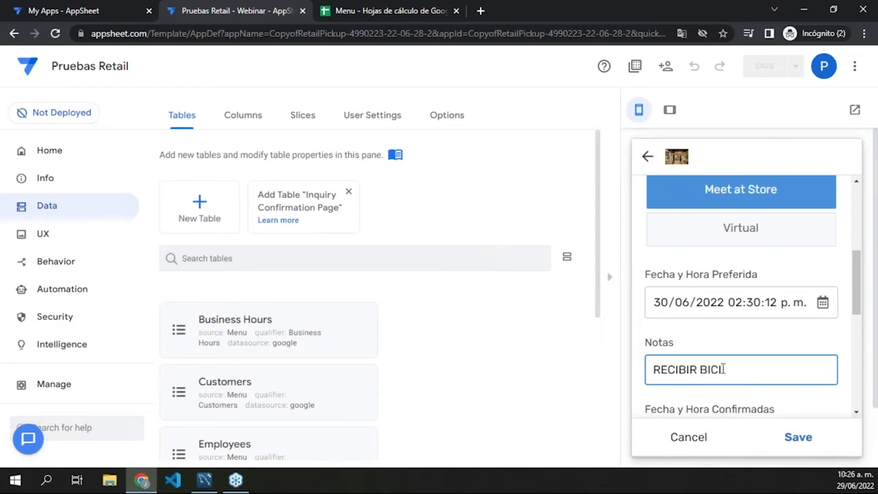
{"action": "type", "text": "CLETA"}
{"action": "scroll", "coordinate": [731, 361], "scroll_direction": "down", "scroll_amount": 3}
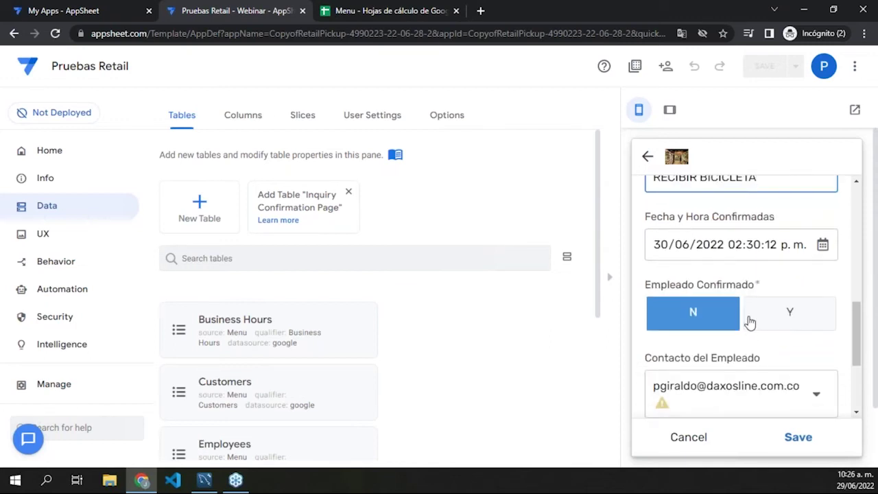
{"action": "scroll", "coordinate": [749, 299], "scroll_direction": "down", "scroll_amount": 1}
{"action": "scroll", "coordinate": [725, 268], "scroll_direction": "up", "scroll_amount": 3}
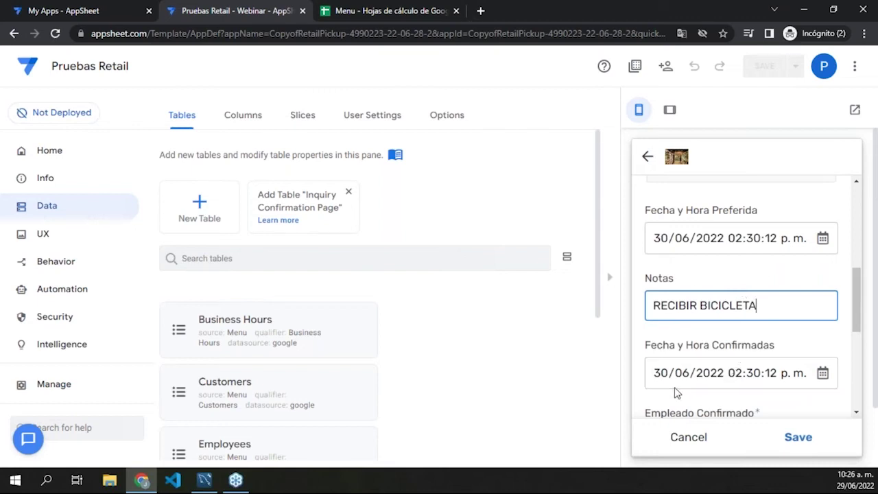
{"action": "scroll", "coordinate": [713, 283], "scroll_direction": "down", "scroll_amount": 2}
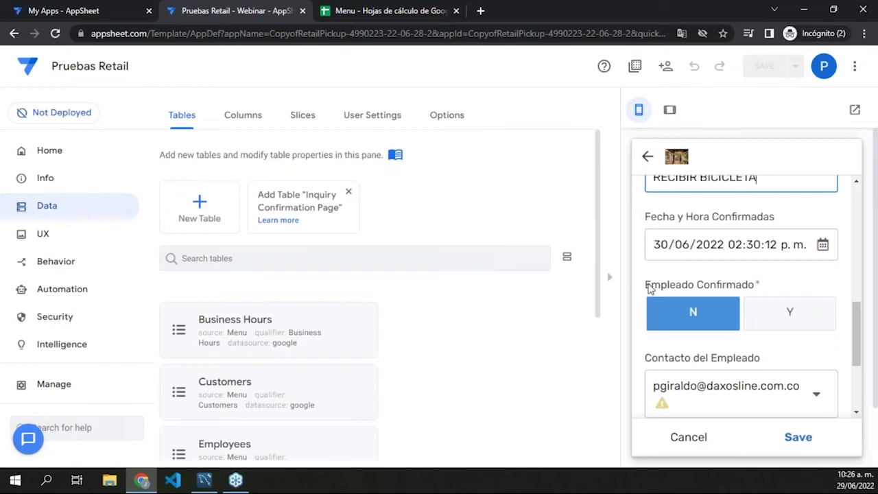
{"action": "scroll", "coordinate": [694, 287], "scroll_direction": "down", "scroll_amount": 1}
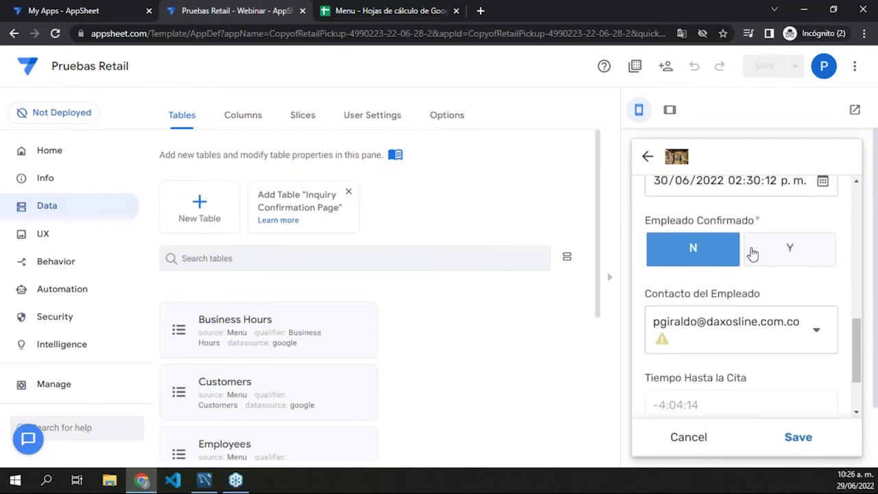
Step: Clear Contacto del Empleado and save the new inquiry
{"action": "left_click", "coordinate": [780, 330]}
{"action": "scroll", "coordinate": [776, 359], "scroll_direction": "down", "scroll_amount": 1}
{"action": "left_click", "coordinate": [679, 424]}
{"action": "scroll", "coordinate": [771, 343], "scroll_direction": "down", "scroll_amount": 4}
{"action": "left_click", "coordinate": [804, 369]}
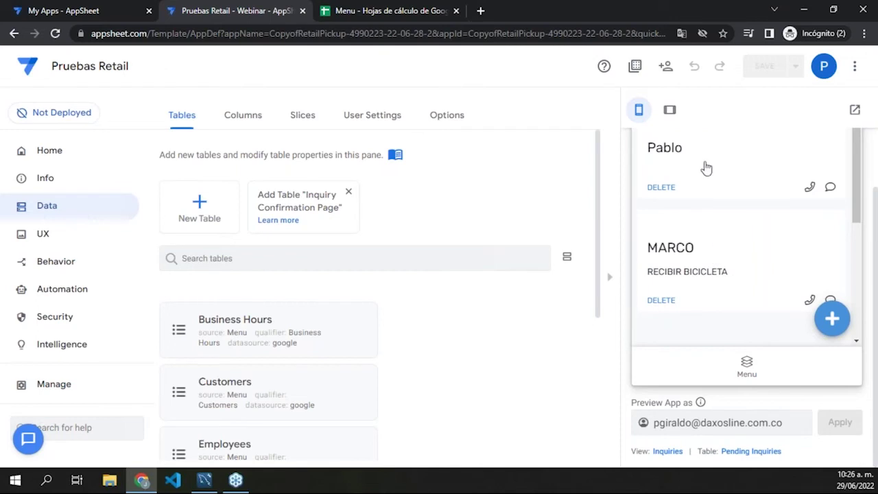
Step: Open the bicycle-pickup inquiry's details from the Inquiries list
{"action": "scroll", "coordinate": [695, 254], "scroll_direction": "up", "scroll_amount": 1}
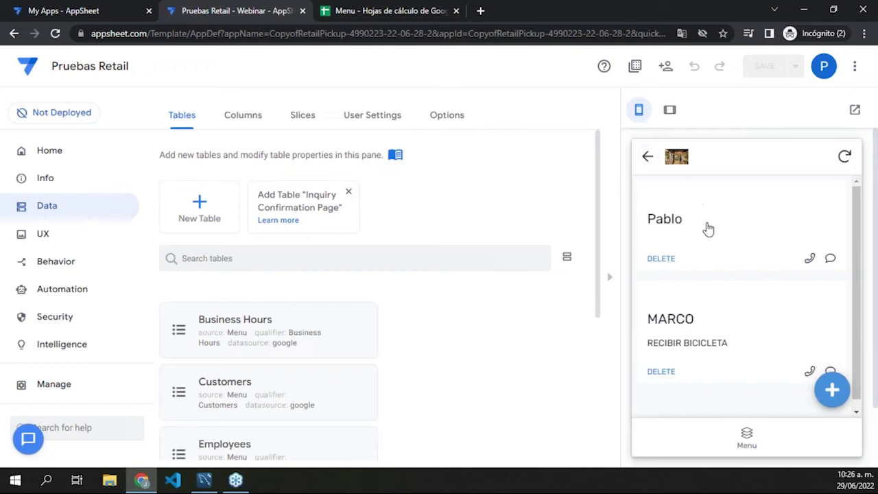
{"action": "left_click", "coordinate": [757, 319]}
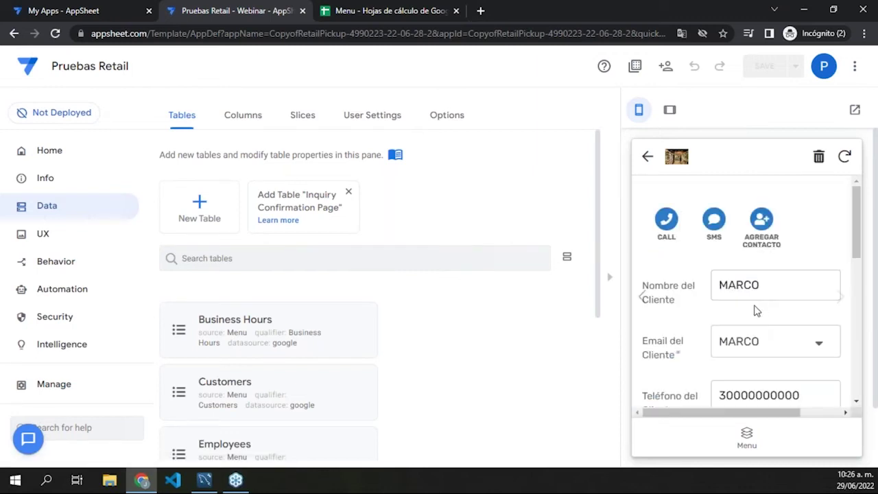
{"action": "scroll", "coordinate": [754, 309], "scroll_direction": "down", "scroll_amount": 5}
{"action": "scroll", "coordinate": [781, 288], "scroll_direction": "up", "scroll_amount": 5}
{"action": "scroll", "coordinate": [690, 306], "scroll_direction": "down", "scroll_amount": 10}
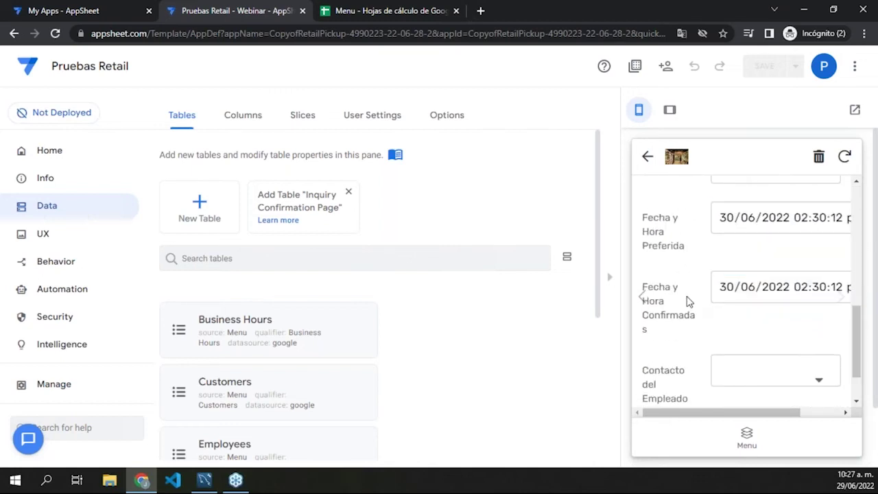
{"action": "scroll", "coordinate": [689, 306], "scroll_direction": "down", "scroll_amount": 1}
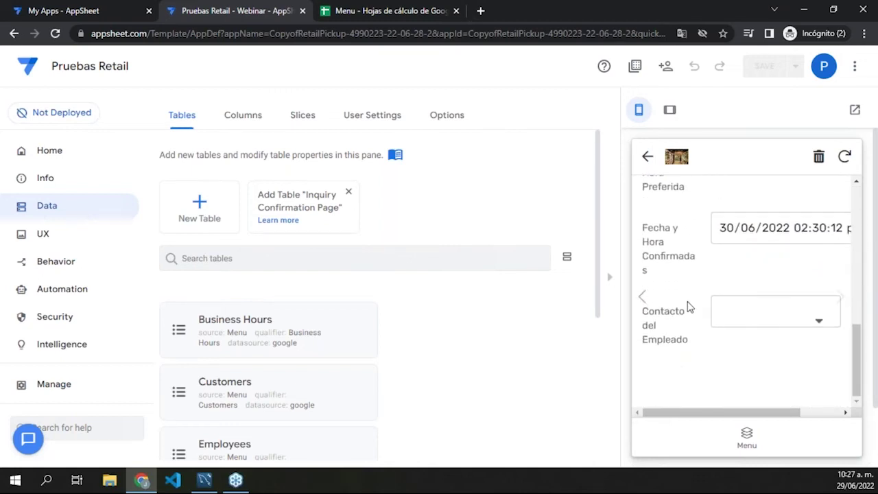
Step: Set the third employee as Contacto del Empleado, sync, and reopen the inquiry
{"action": "left_click", "coordinate": [742, 314]}
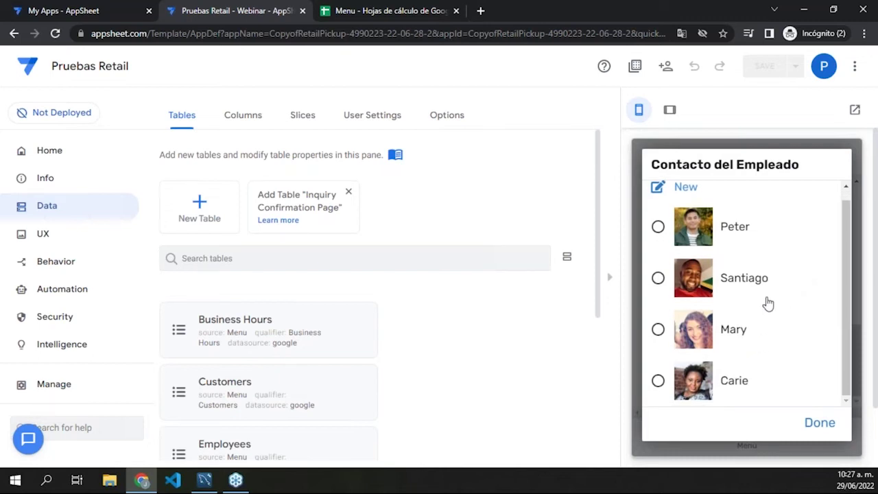
{"action": "left_click", "coordinate": [744, 343]}
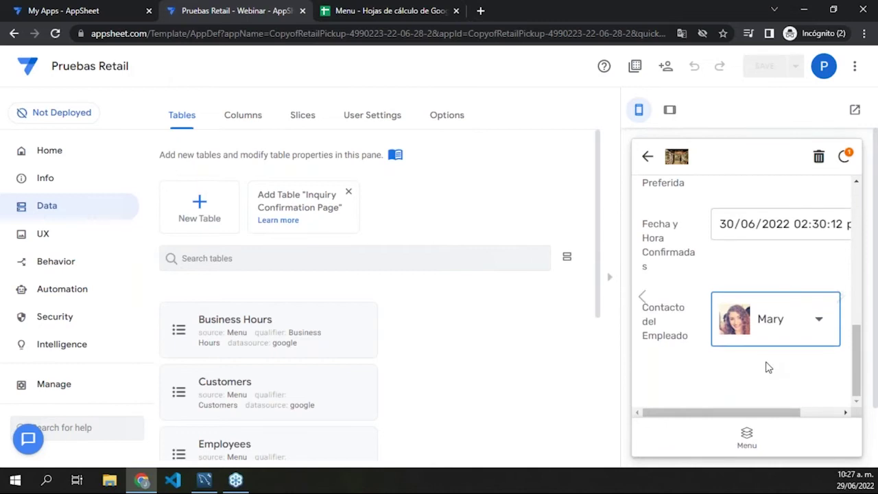
{"action": "scroll", "coordinate": [760, 384], "scroll_direction": "up", "scroll_amount": 5}
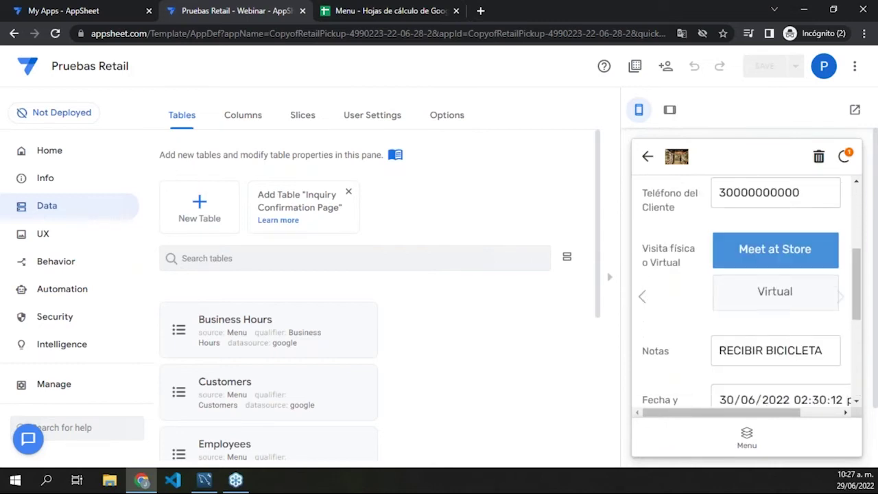
{"action": "left_click", "coordinate": [845, 158]}
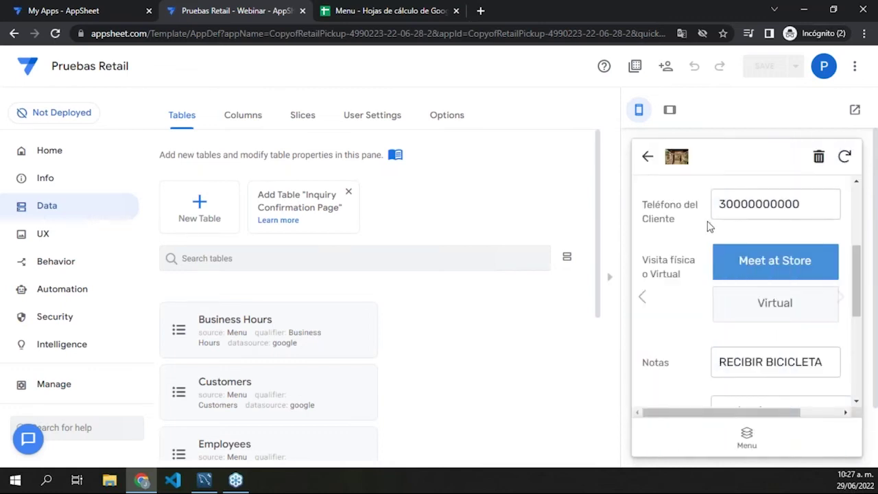
{"action": "left_click", "coordinate": [648, 156]}
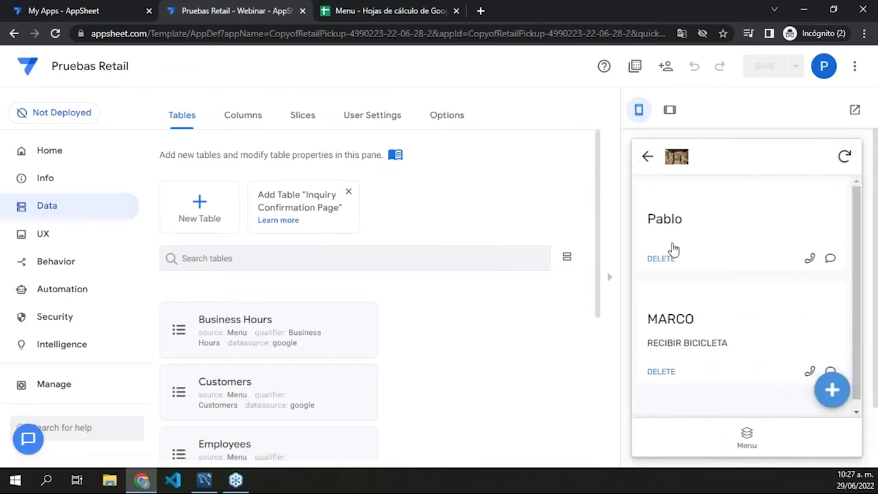
{"action": "left_click", "coordinate": [729, 332]}
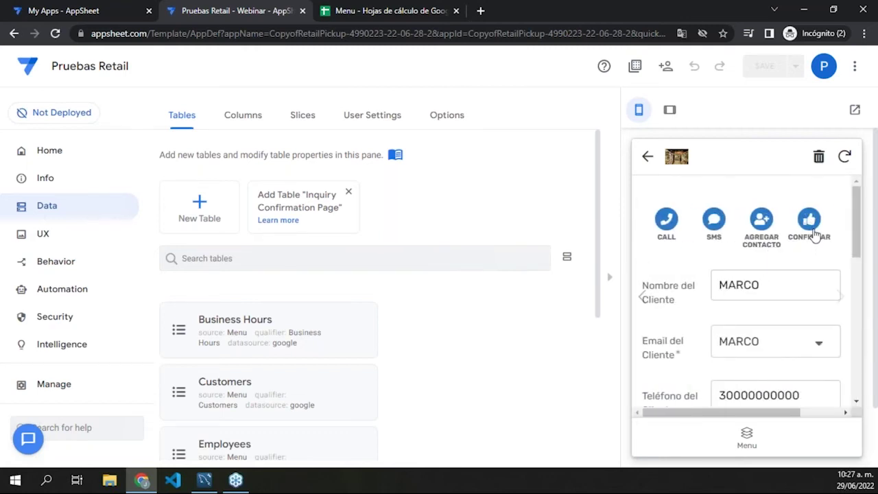
Step: Confirm the bicycle-pickup inquiry with CONFIRMAR, sync, and return to the pending list
{"action": "scroll", "coordinate": [817, 247], "scroll_direction": "down", "scroll_amount": 6}
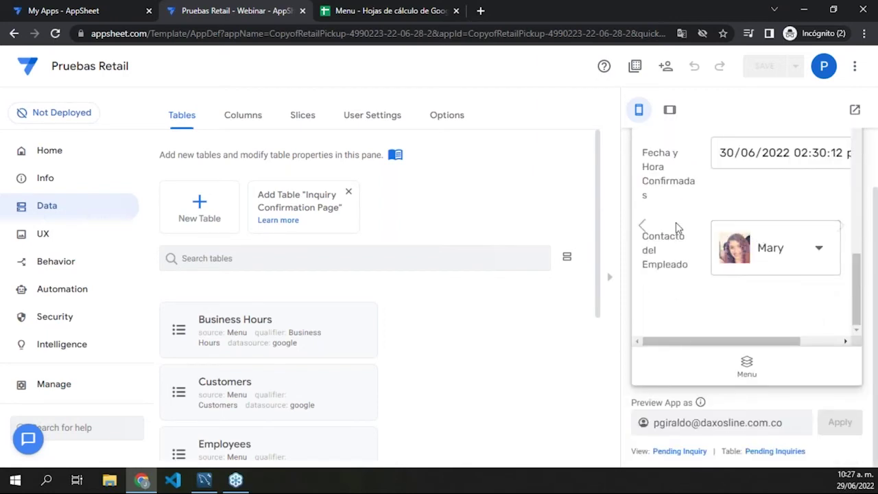
{"action": "scroll", "coordinate": [725, 270], "scroll_direction": "up", "scroll_amount": 6}
{"action": "left_click", "coordinate": [809, 148]}
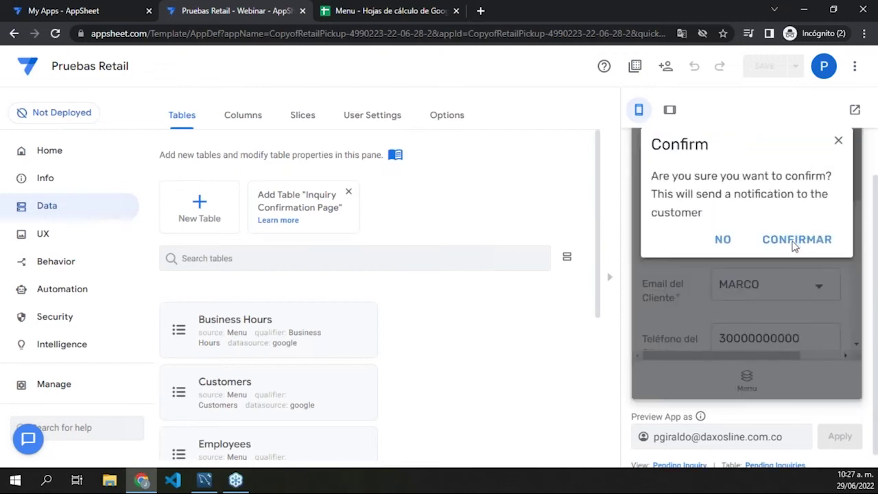
{"action": "scroll", "coordinate": [796, 267], "scroll_direction": "up", "scroll_amount": 1}
{"action": "left_click", "coordinate": [795, 296]}
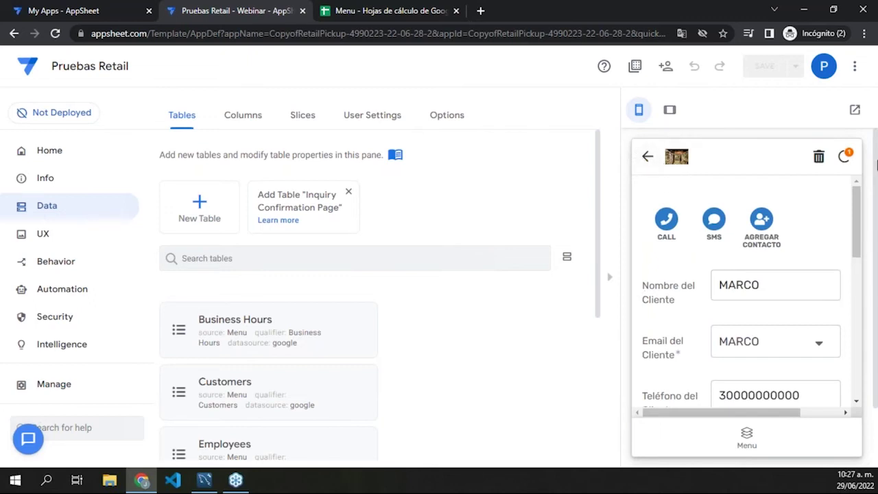
{"action": "left_click", "coordinate": [844, 156]}
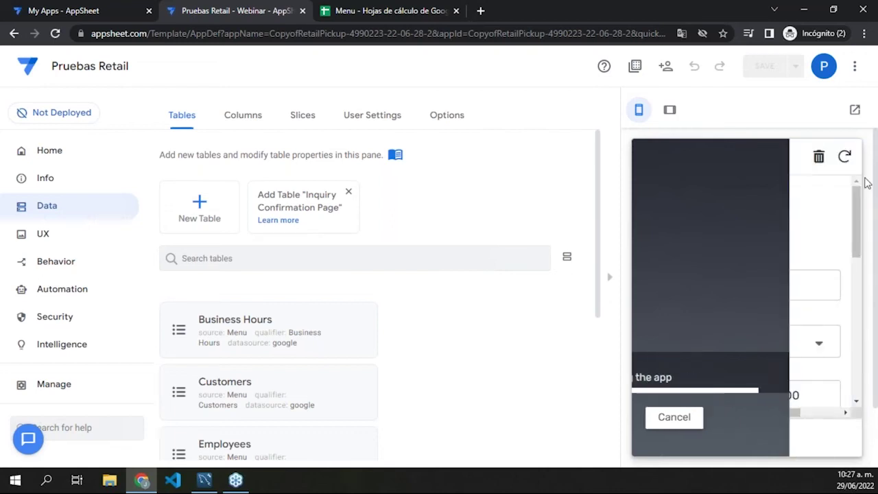
{"action": "left_click", "coordinate": [646, 156]}
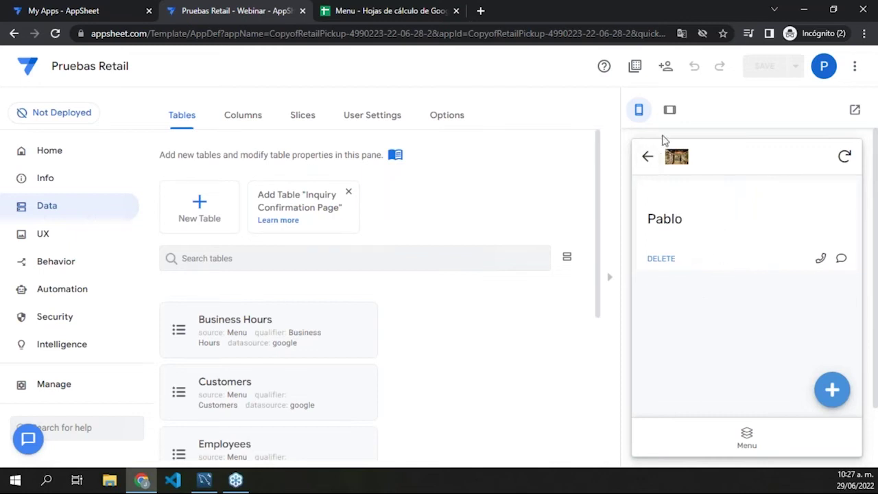
Step: Open the Confirmed Appointments week calendar from the app's Menu
{"action": "left_click", "coordinate": [746, 432]}
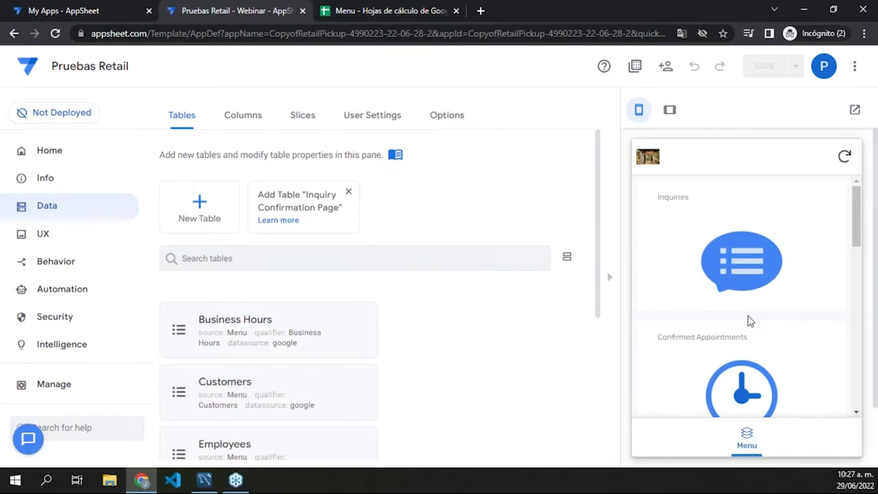
{"action": "scroll", "coordinate": [739, 324], "scroll_direction": "down", "scroll_amount": 2}
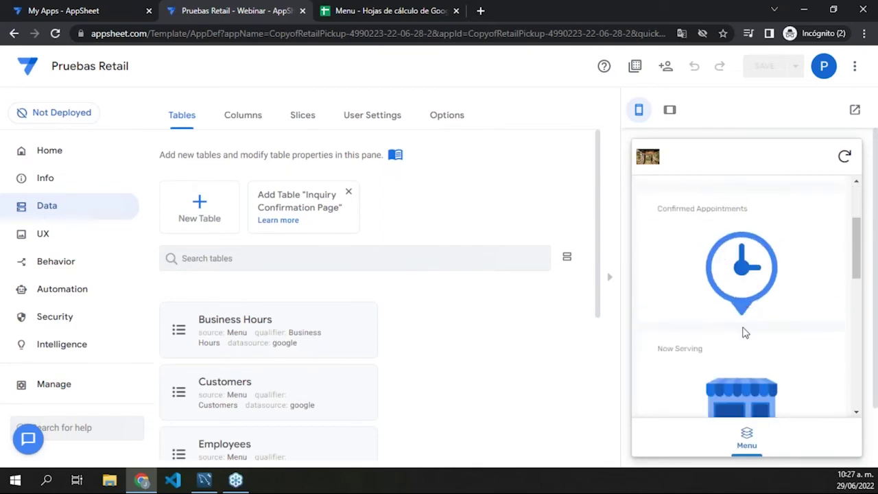
{"action": "left_click", "coordinate": [742, 274]}
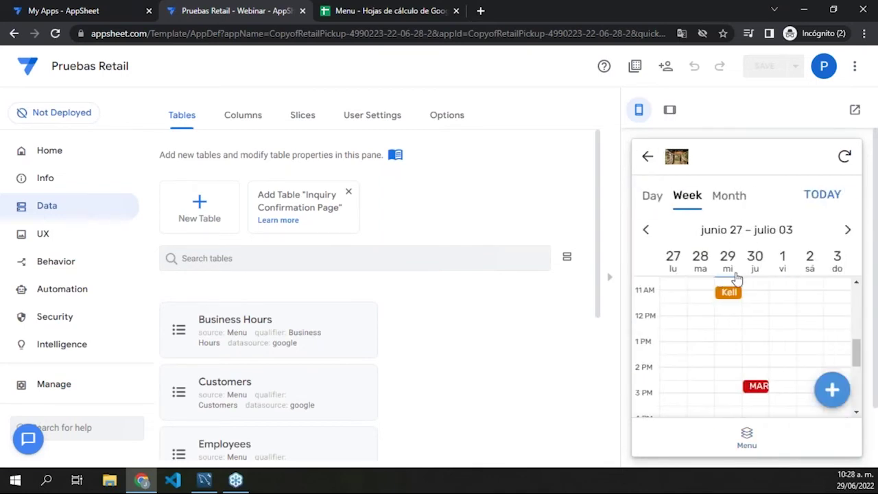
{"action": "scroll", "coordinate": [751, 349], "scroll_direction": "down", "scroll_amount": 3}
{"action": "scroll", "coordinate": [761, 363], "scroll_direction": "up", "scroll_amount": 4}
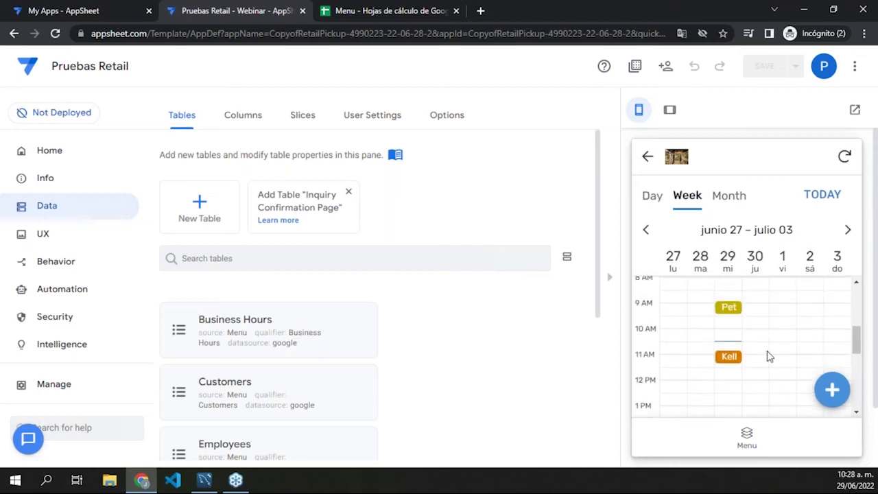
{"action": "scroll", "coordinate": [769, 343], "scroll_direction": "down", "scroll_amount": 2}
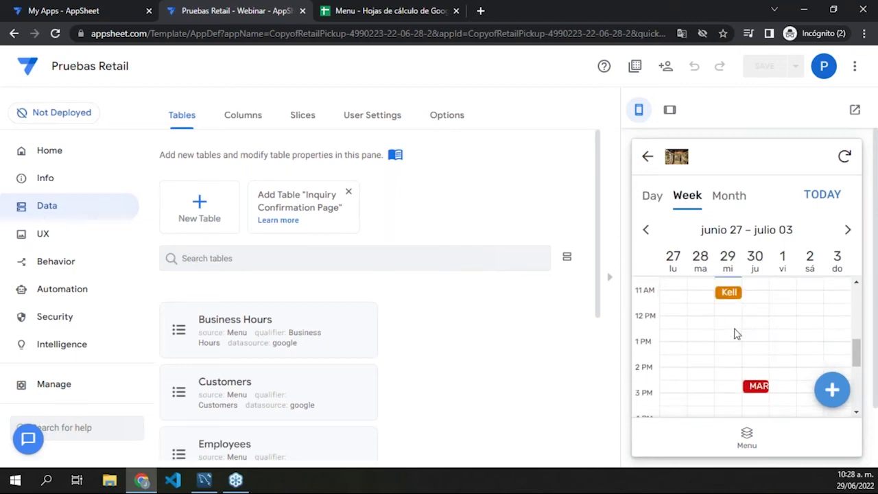
{"action": "scroll", "coordinate": [734, 325], "scroll_direction": "up", "scroll_amount": 2}
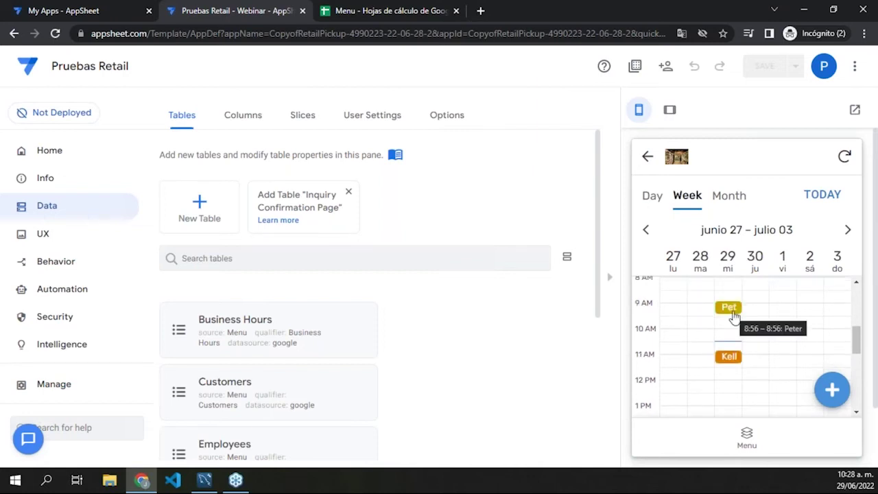
Step: Review the 9 AM appointment's details and return to the week calendar
{"action": "left_click", "coordinate": [731, 308]}
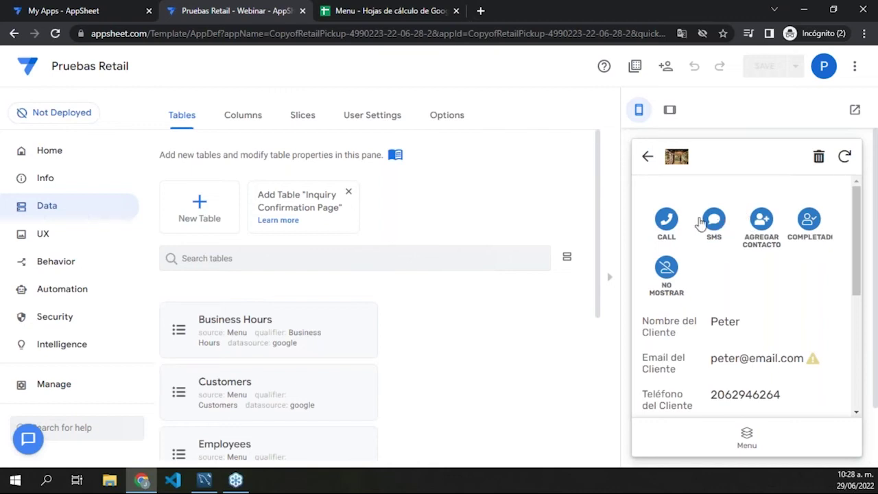
{"action": "scroll", "coordinate": [693, 236], "scroll_direction": "down", "scroll_amount": 5}
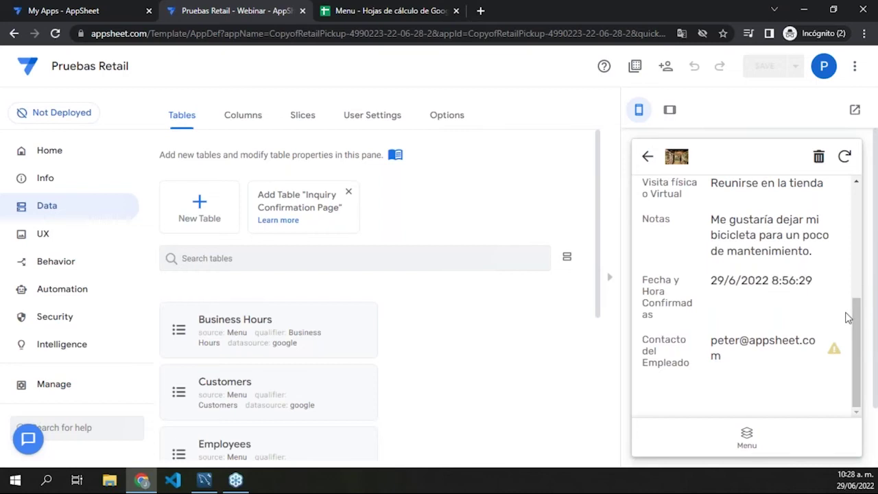
{"action": "left_click", "coordinate": [647, 158]}
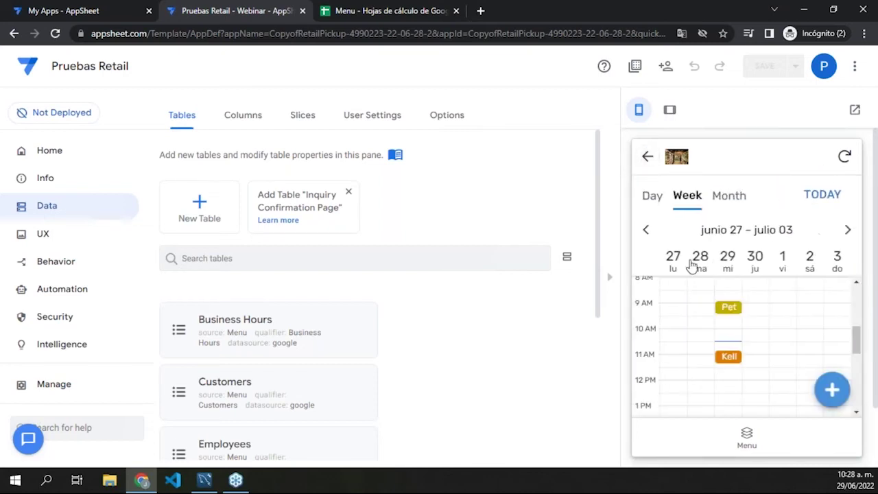
Step: Review the evening appointment's details and go back to the week calendar
{"action": "scroll", "coordinate": [708, 303], "scroll_direction": "down", "scroll_amount": 3}
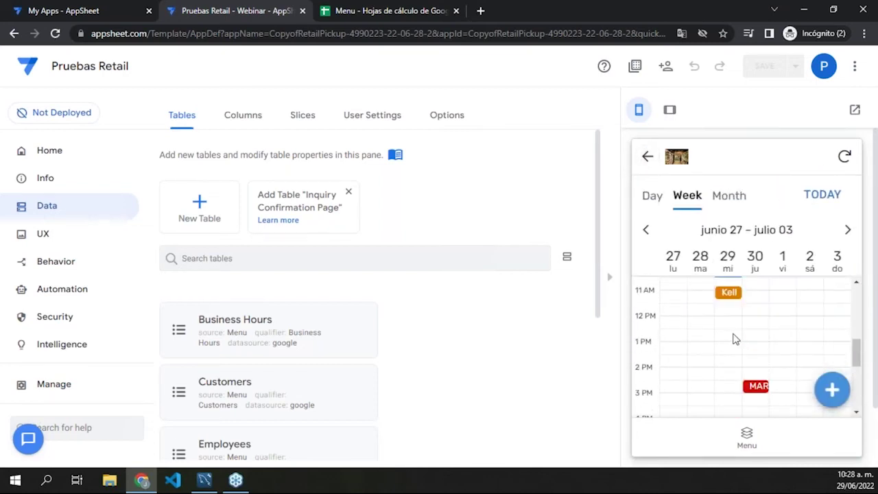
{"action": "scroll", "coordinate": [737, 331], "scroll_direction": "down", "scroll_amount": 3}
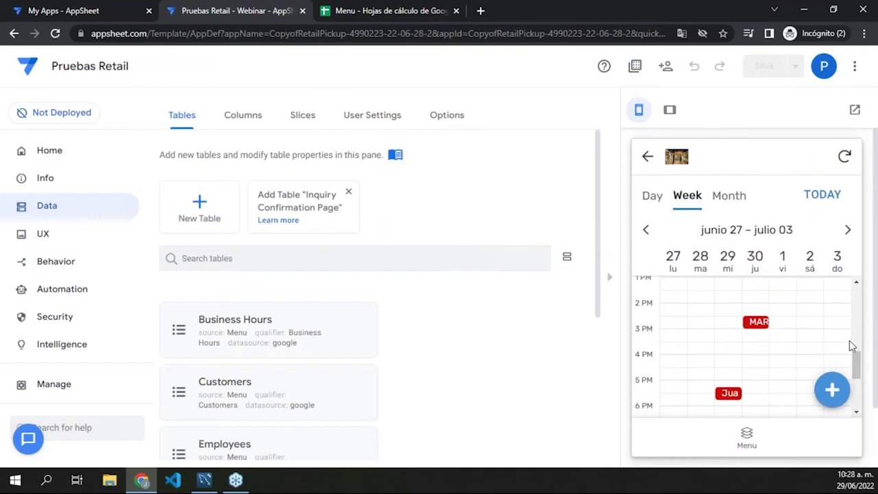
{"action": "scroll", "coordinate": [784, 350], "scroll_direction": "down", "scroll_amount": 2}
{"action": "scroll", "coordinate": [764, 360], "scroll_direction": "up", "scroll_amount": 10}
{"action": "scroll", "coordinate": [738, 352], "scroll_direction": "down", "scroll_amount": 5}
{"action": "left_click", "coordinate": [730, 393]}
{"action": "scroll", "coordinate": [736, 307], "scroll_direction": "down", "scroll_amount": 5}
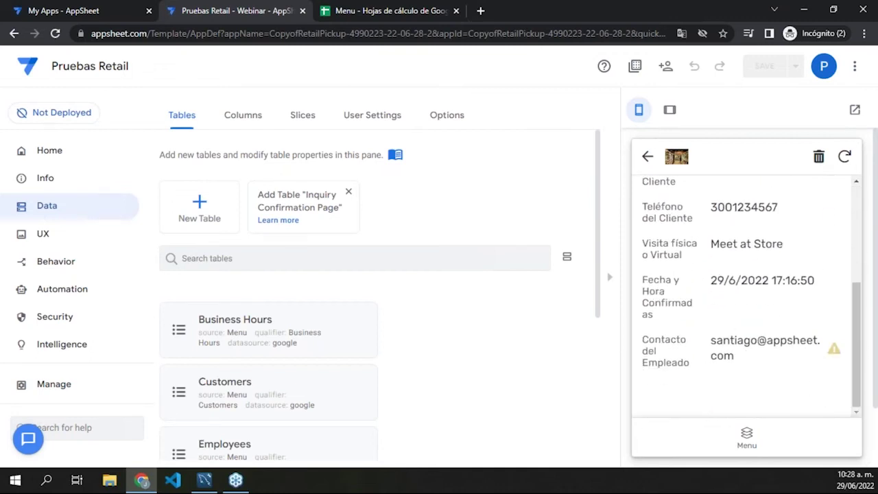
{"action": "left_click", "coordinate": [651, 163]}
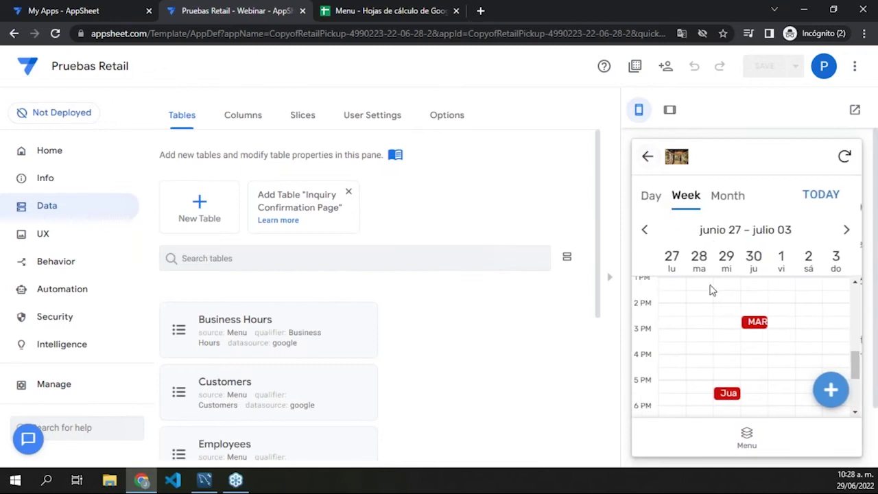
Step: Check the 30 June 14:30 bicycle-pickup appointment's details and return to the calendar
{"action": "left_click", "coordinate": [754, 323]}
{"action": "scroll", "coordinate": [753, 329], "scroll_direction": "down", "scroll_amount": 5}
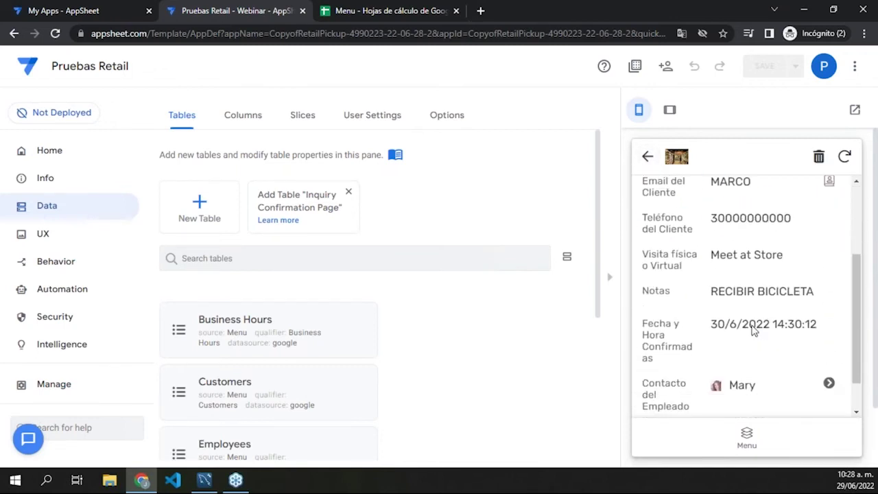
{"action": "scroll", "coordinate": [677, 251], "scroll_direction": "up", "scroll_amount": 3}
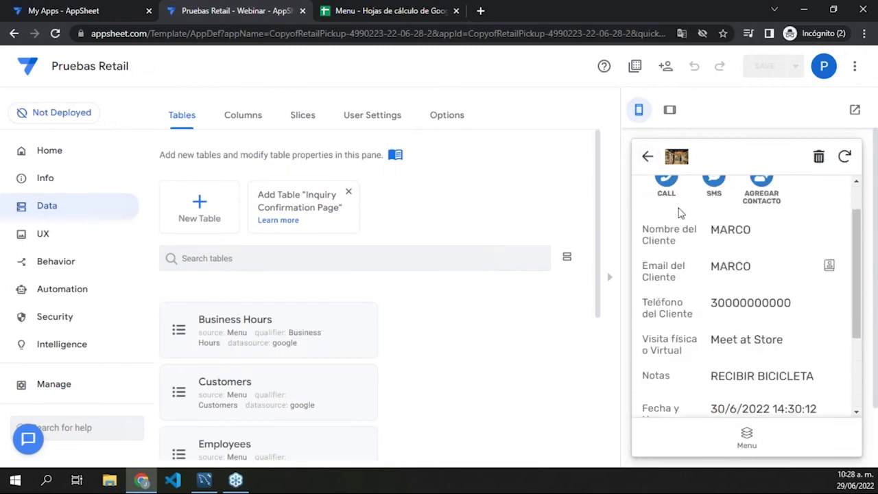
{"action": "scroll", "coordinate": [682, 219], "scroll_direction": "up", "scroll_amount": 2}
{"action": "left_click", "coordinate": [648, 157]}
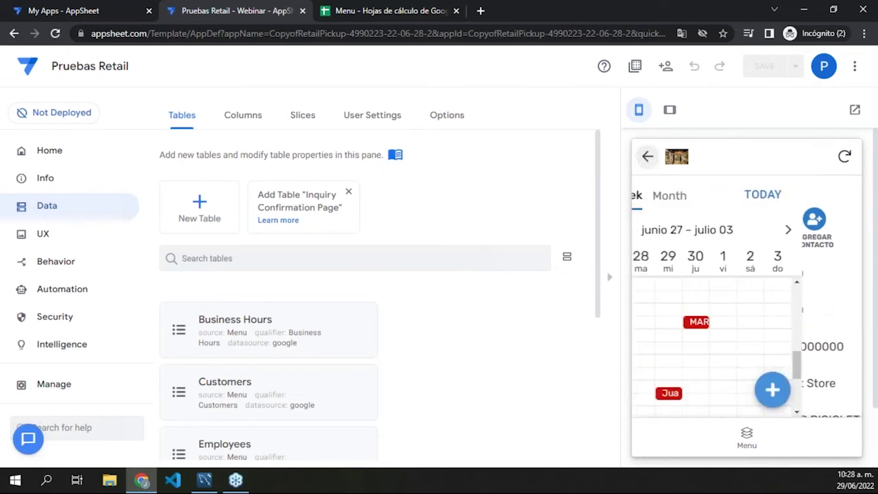
{"action": "scroll", "coordinate": [735, 335], "scroll_direction": "up", "scroll_amount": 1}
{"action": "scroll", "coordinate": [735, 335], "scroll_direction": "down", "scroll_amount": 3}
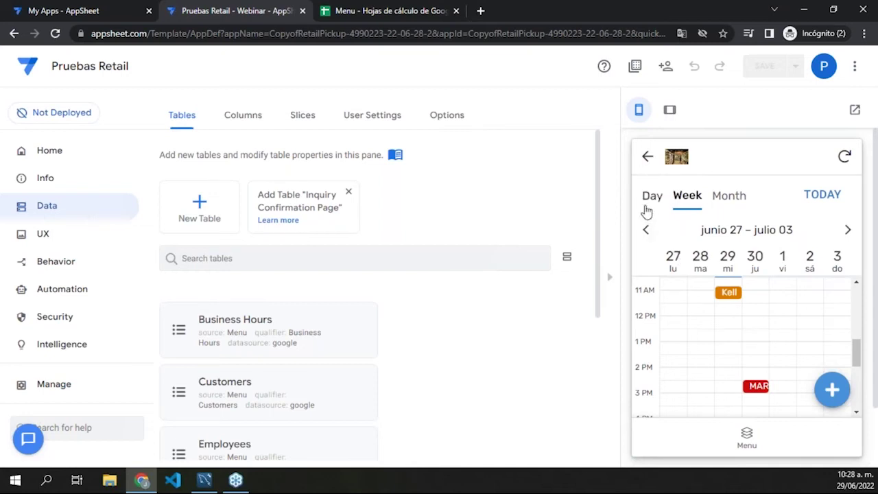
Step: Reopen Confirmed Appointments from the Menu and switch between Day and Week layouts
{"action": "left_click", "coordinate": [647, 157]}
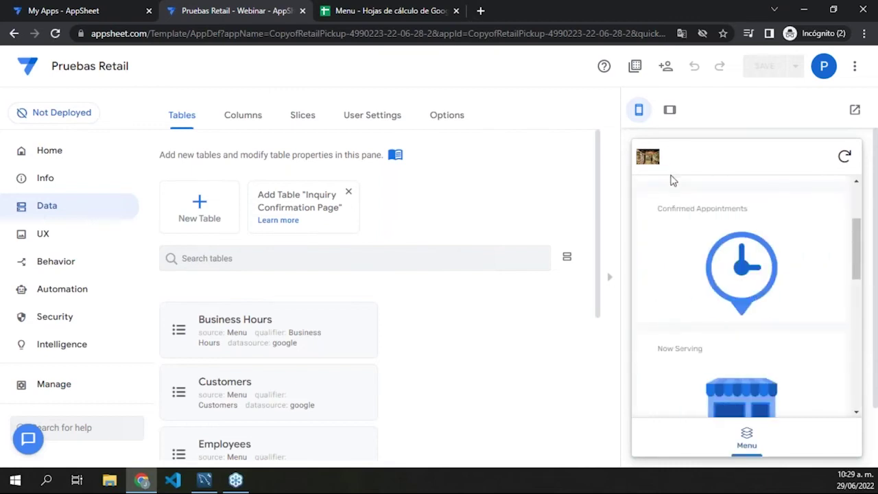
{"action": "scroll", "coordinate": [712, 343], "scroll_direction": "up", "scroll_amount": 2}
{"action": "left_click", "coordinate": [708, 364]}
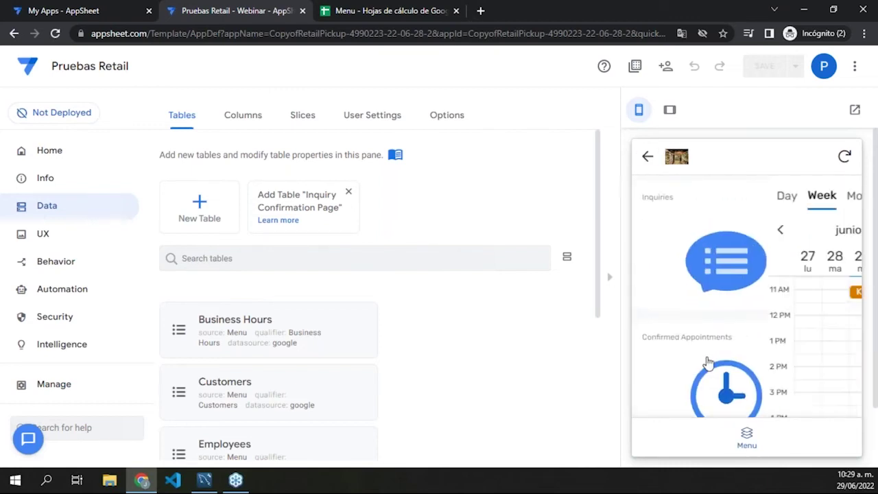
{"action": "left_click", "coordinate": [650, 197]}
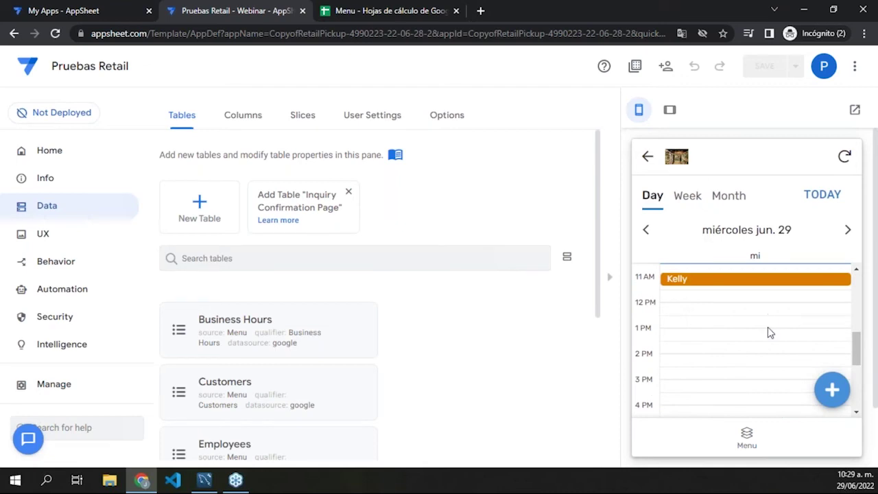
{"action": "scroll", "coordinate": [767, 336], "scroll_direction": "up", "scroll_amount": 4}
{"action": "scroll", "coordinate": [762, 346], "scroll_direction": "down", "scroll_amount": 5}
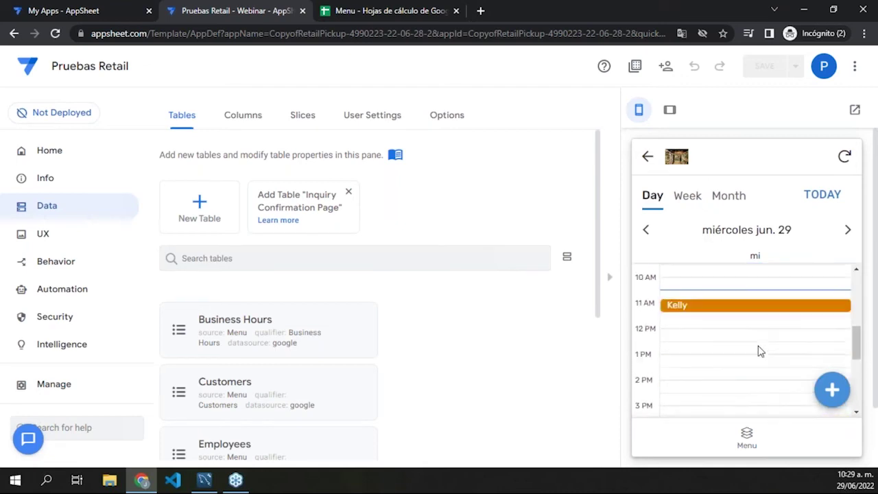
{"action": "left_click", "coordinate": [688, 196]}
Step: View the June 2022 month layout, then reopen the calendar and return to the Menu
{"action": "left_click", "coordinate": [728, 197]}
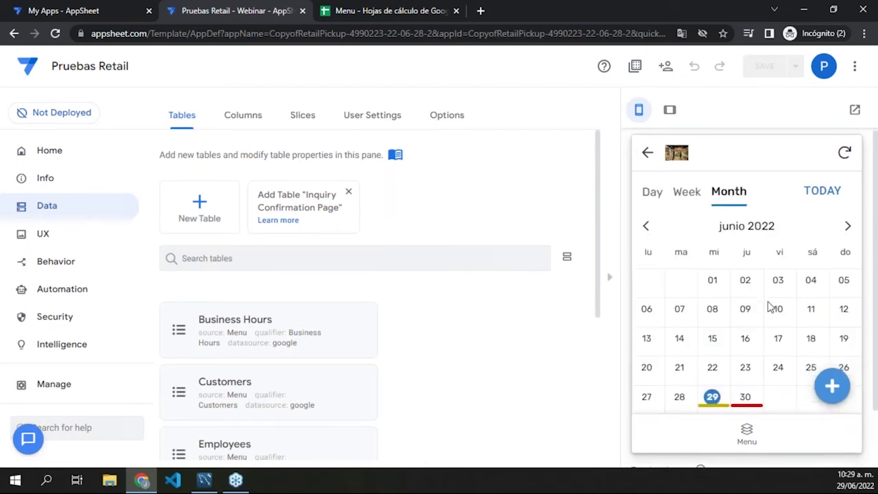
{"action": "scroll", "coordinate": [772, 310], "scroll_direction": "down", "scroll_amount": 1}
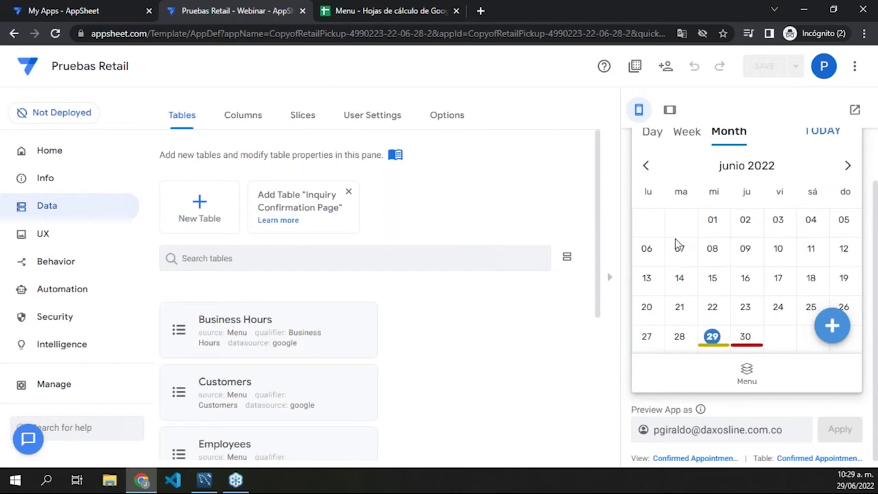
{"action": "left_click", "coordinate": [747, 372]}
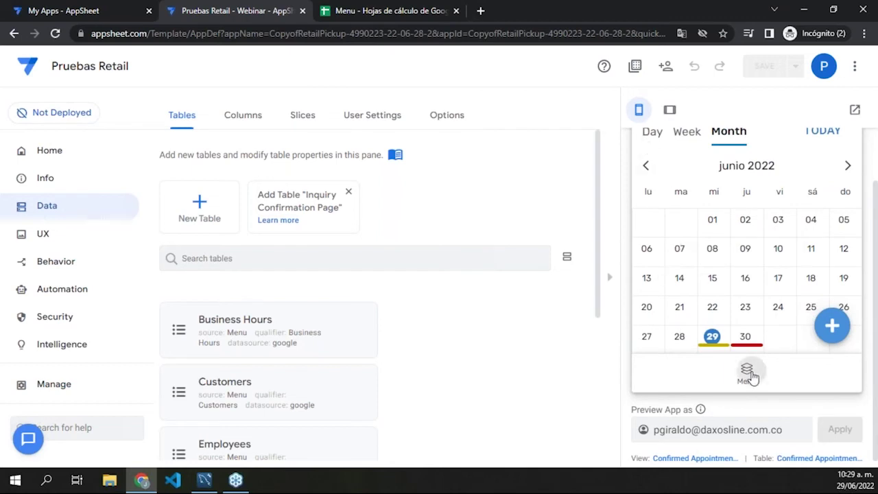
{"action": "scroll", "coordinate": [794, 321], "scroll_direction": "down", "scroll_amount": 2}
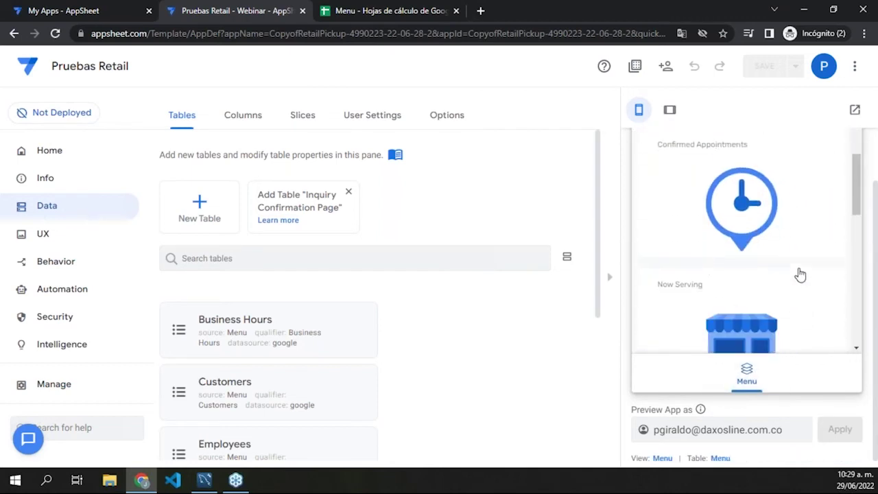
{"action": "left_click", "coordinate": [789, 234]}
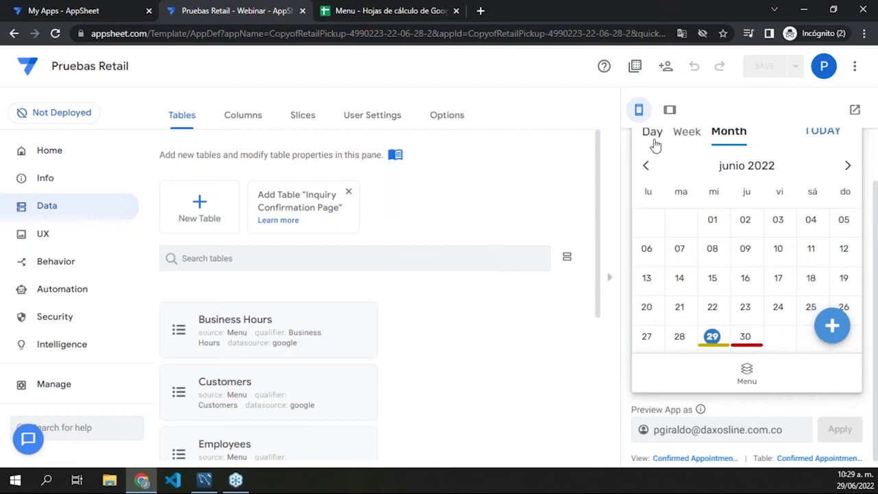
{"action": "left_click", "coordinate": [748, 379]}
Step: Open Now Serving and scroll through the helmet pickup and bicycle maintenance drop-off cards
{"action": "scroll", "coordinate": [738, 322], "scroll_direction": "down", "scroll_amount": 2}
{"action": "left_click", "coordinate": [735, 241]}
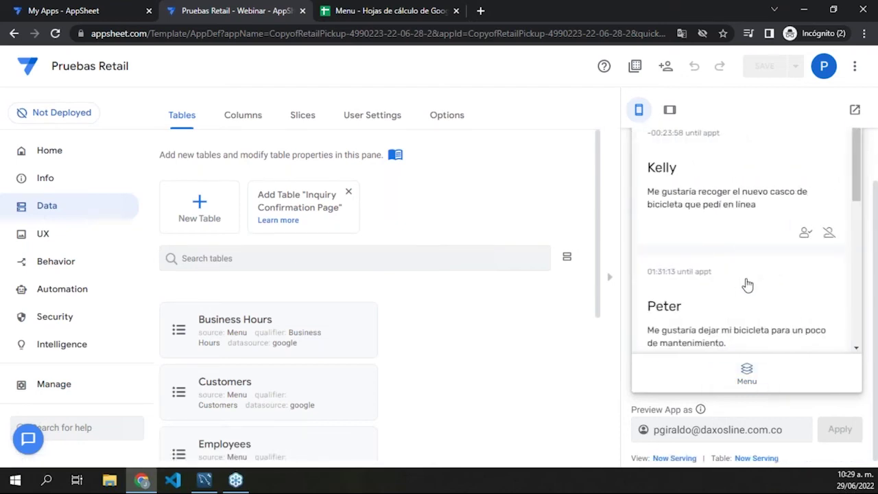
{"action": "scroll", "coordinate": [749, 271], "scroll_direction": "down", "scroll_amount": 1}
{"action": "scroll", "coordinate": [751, 266], "scroll_direction": "down", "scroll_amount": 5}
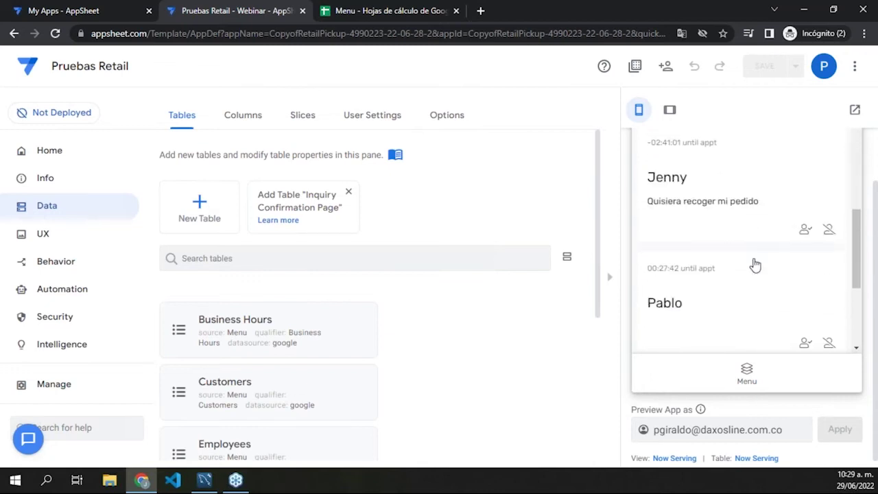
{"action": "scroll", "coordinate": [754, 268], "scroll_direction": "up", "scroll_amount": 2}
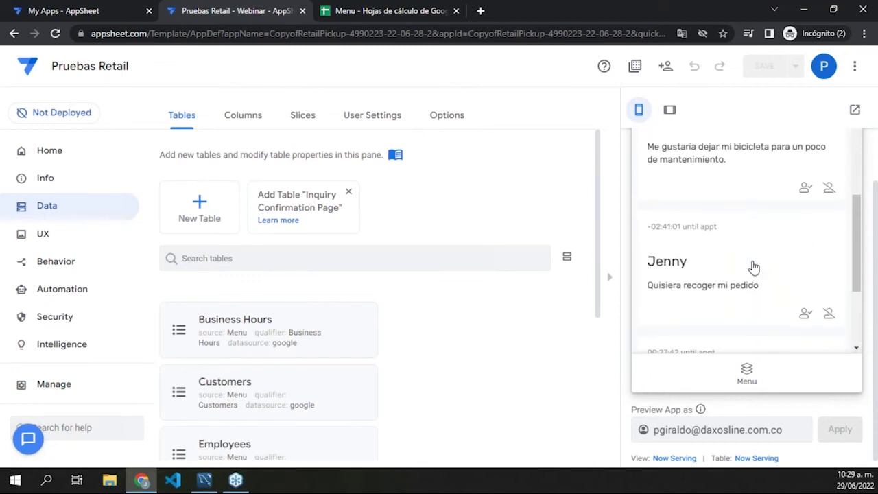
{"action": "scroll", "coordinate": [749, 288], "scroll_direction": "up", "scroll_amount": 1}
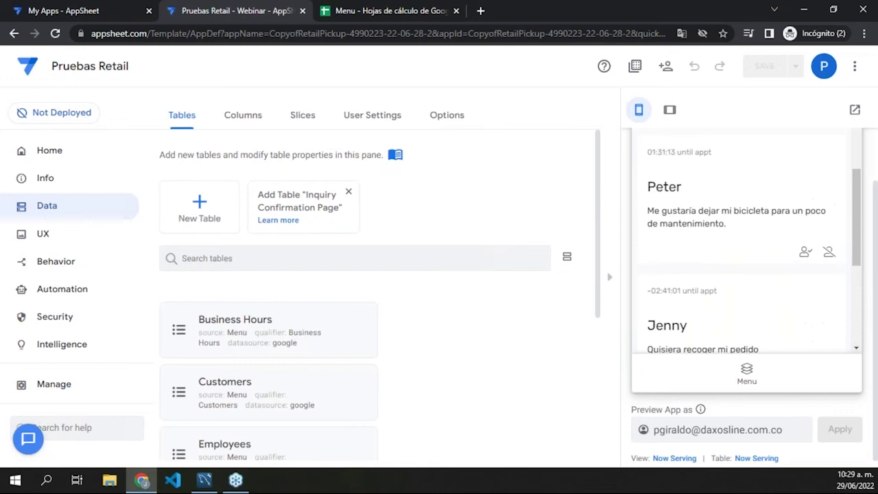
{"action": "scroll", "coordinate": [754, 279], "scroll_direction": "up", "scroll_amount": 1}
{"action": "scroll", "coordinate": [757, 274], "scroll_direction": "up", "scroll_amount": 1}
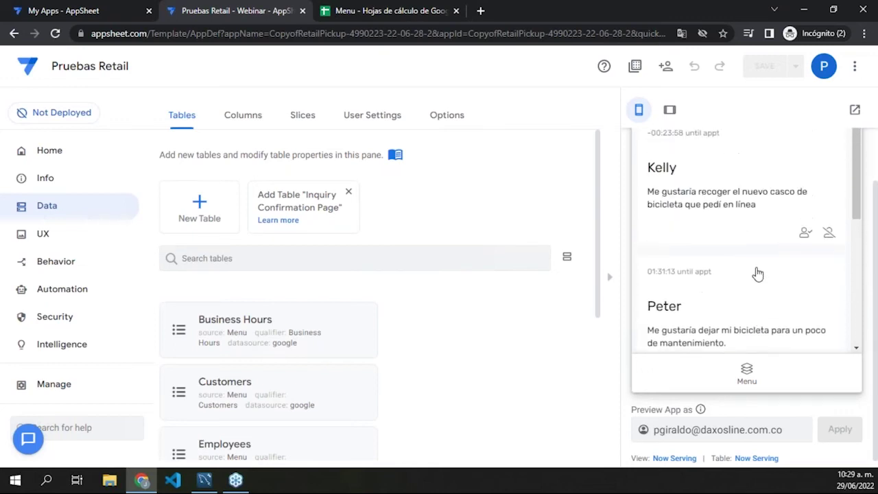
{"action": "scroll", "coordinate": [716, 277], "scroll_direction": "up", "scroll_amount": 1}
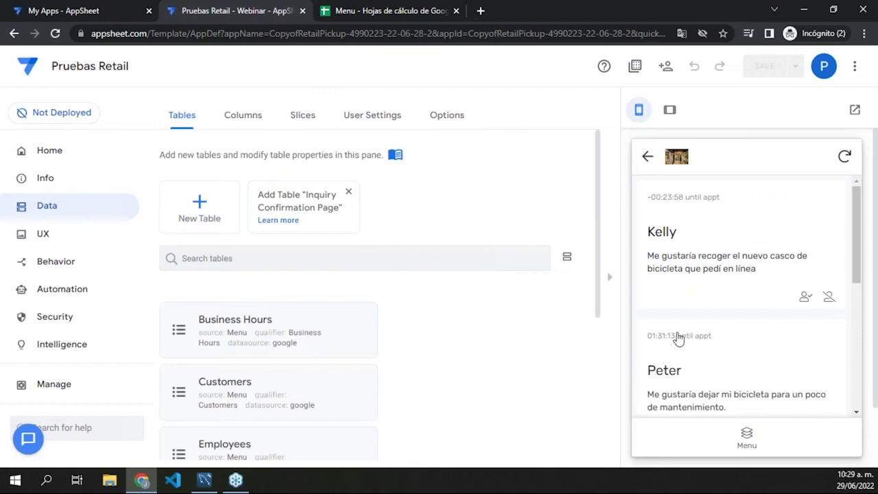
{"action": "scroll", "coordinate": [686, 317], "scroll_direction": "down", "scroll_amount": 2}
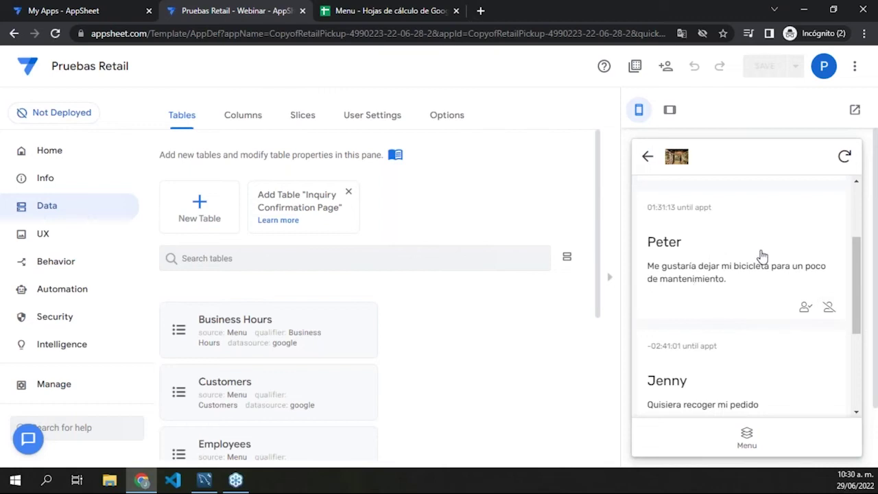
Step: Go back to the preview's main menu, open the Customers list and scroll through the customer record
{"action": "left_click", "coordinate": [648, 160]}
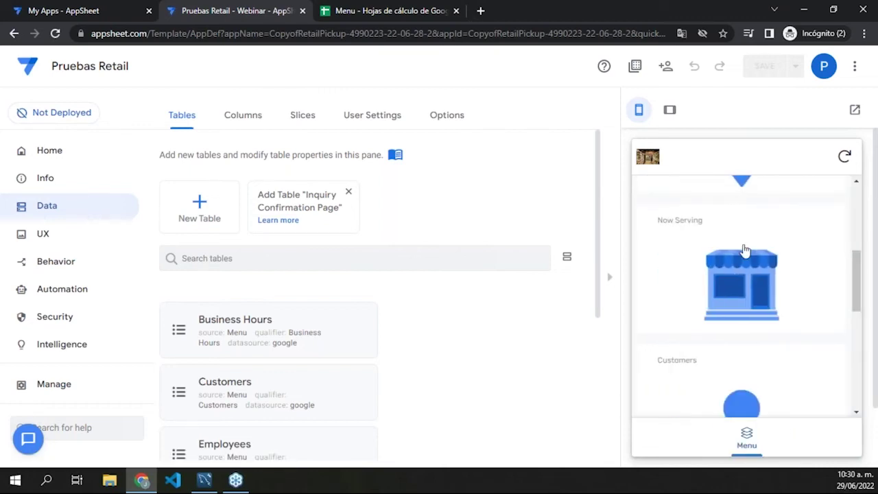
{"action": "scroll", "coordinate": [744, 251], "scroll_direction": "down", "scroll_amount": 5}
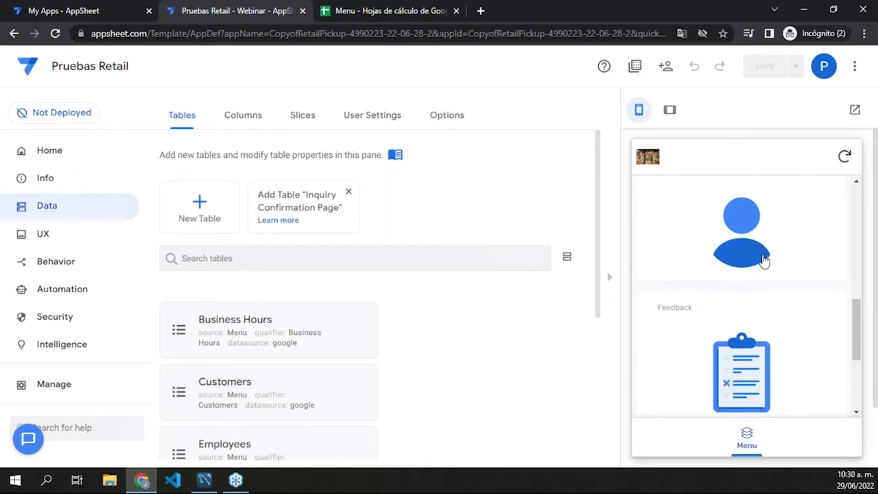
{"action": "left_click", "coordinate": [763, 255]}
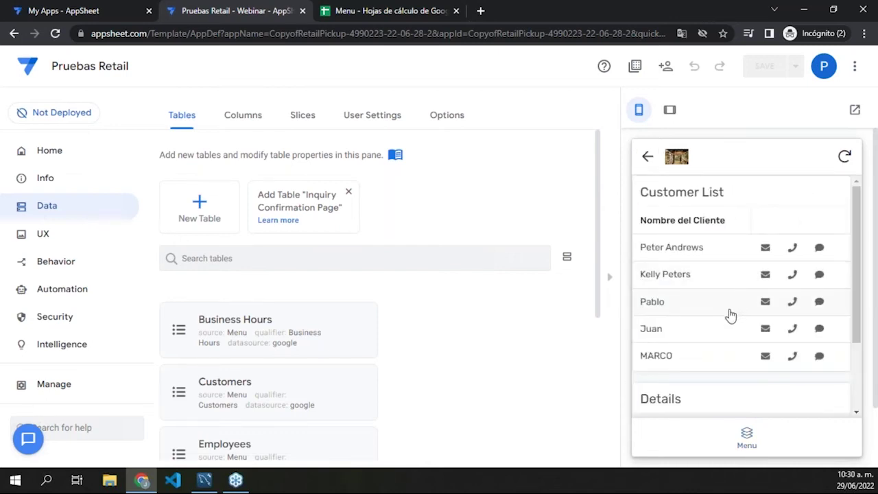
{"action": "scroll", "coordinate": [723, 323], "scroll_direction": "down", "scroll_amount": 3}
{"action": "scroll", "coordinate": [713, 249], "scroll_direction": "down", "scroll_amount": 1}
{"action": "scroll", "coordinate": [700, 271], "scroll_direction": "up", "scroll_amount": 1}
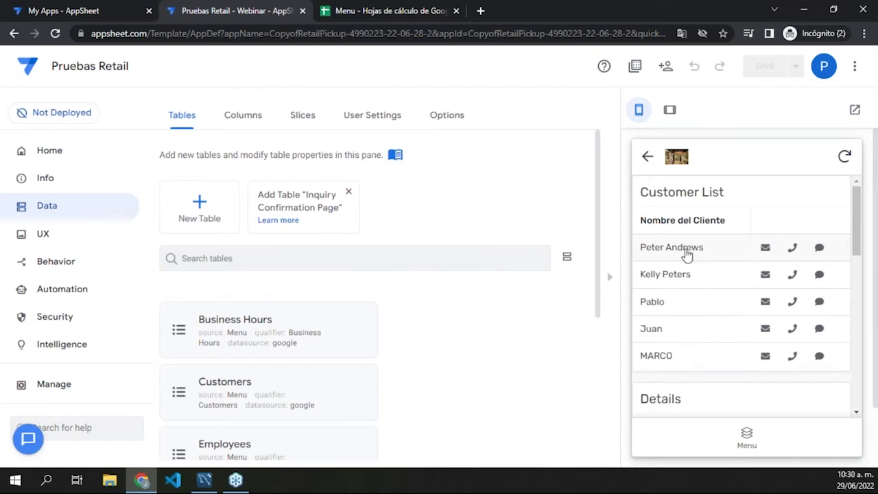
{"action": "scroll", "coordinate": [686, 260], "scroll_direction": "down", "scroll_amount": 3}
{"action": "scroll", "coordinate": [693, 286], "scroll_direction": "up", "scroll_amount": 1}
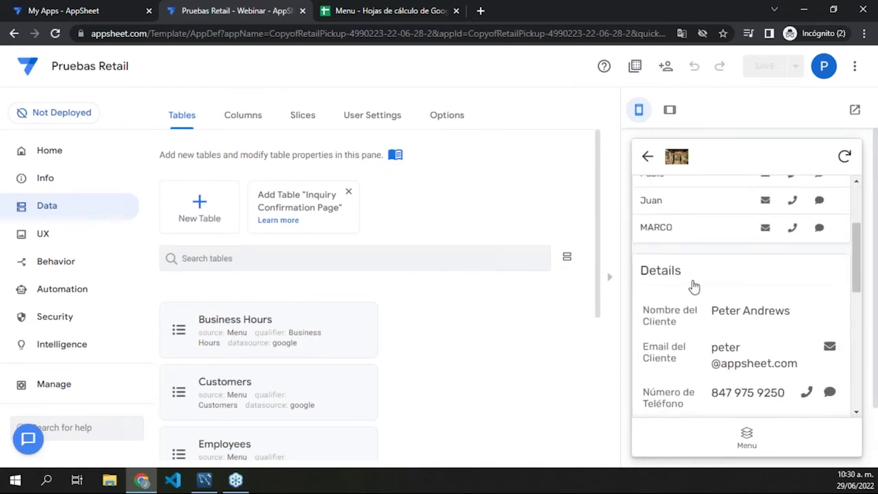
{"action": "scroll", "coordinate": [694, 288], "scroll_direction": "down", "scroll_amount": 3}
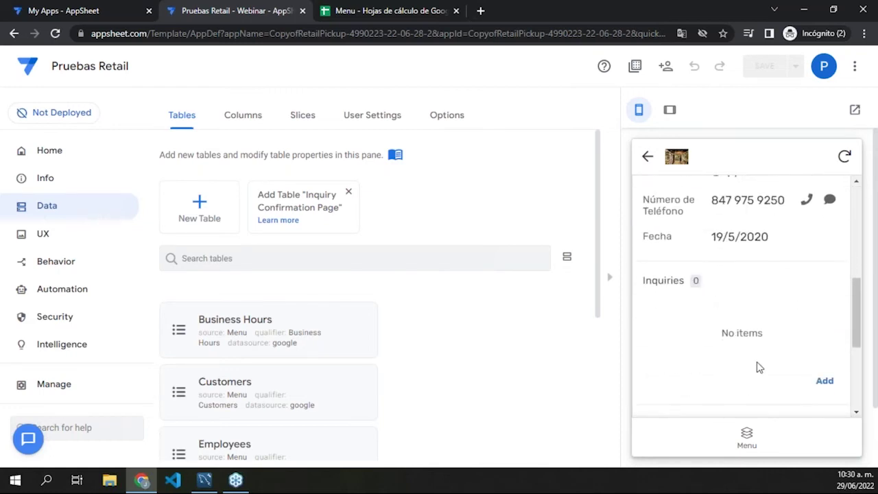
Step: Start a new inquiry for this customer, discard it unsaved, and scroll down to Customer Feedback
{"action": "left_click", "coordinate": [823, 381]}
{"action": "scroll", "coordinate": [794, 332], "scroll_direction": "down", "scroll_amount": 10}
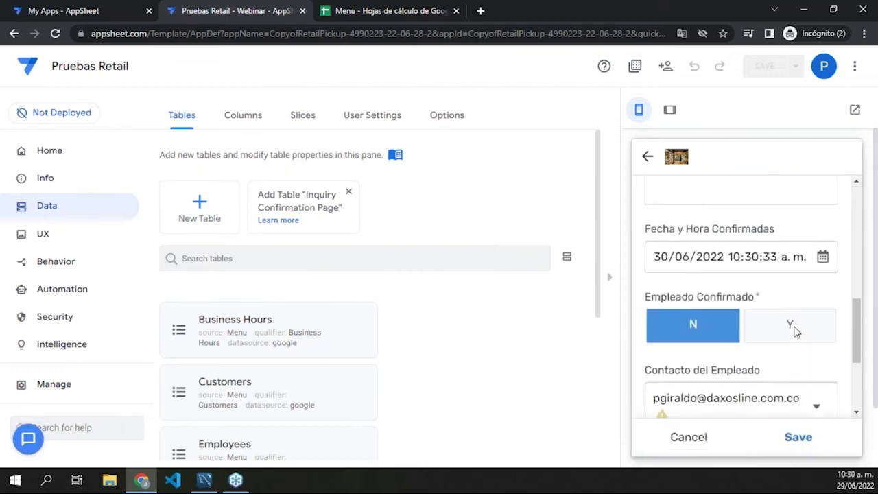
{"action": "scroll", "coordinate": [788, 310], "scroll_direction": "down", "scroll_amount": 2}
{"action": "scroll", "coordinate": [788, 309], "scroll_direction": "up", "scroll_amount": 5}
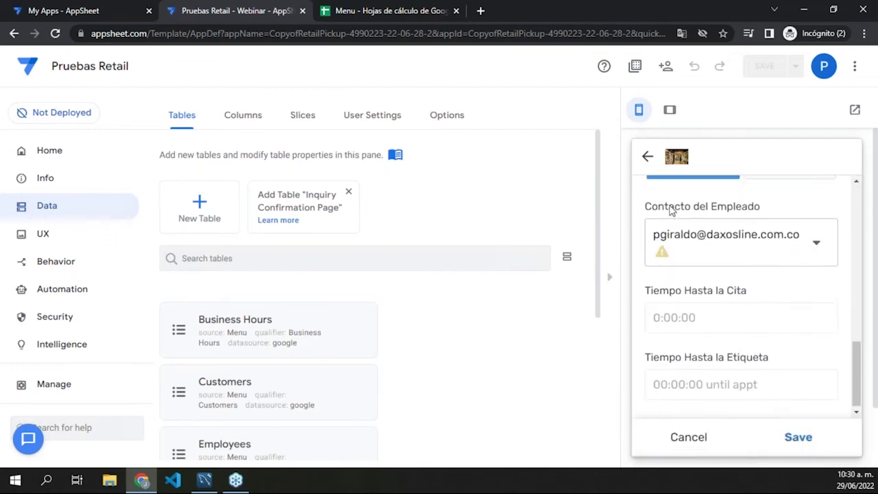
{"action": "left_click", "coordinate": [646, 159]}
{"action": "scroll", "coordinate": [698, 277], "scroll_direction": "down", "scroll_amount": 5}
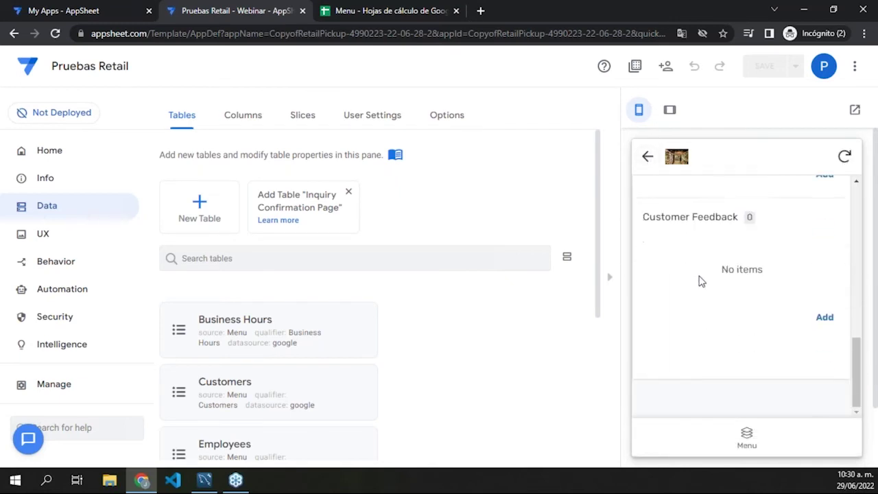
Step: Create a Customer Feedback entry with Puntaje 5 and Retroalimentación 'Buen Servicio', then save it
{"action": "left_click", "coordinate": [824, 319]}
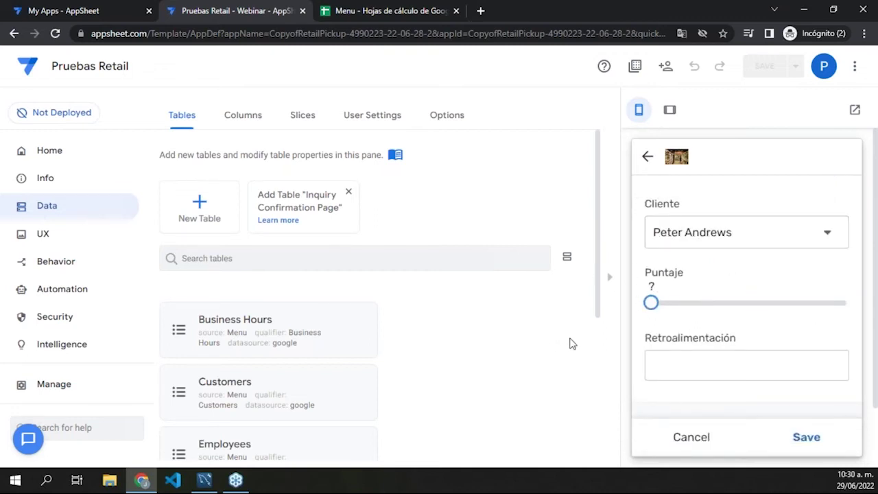
{"action": "left_click_drag", "start_coordinate": [652, 304], "coordinate": [739, 300]}
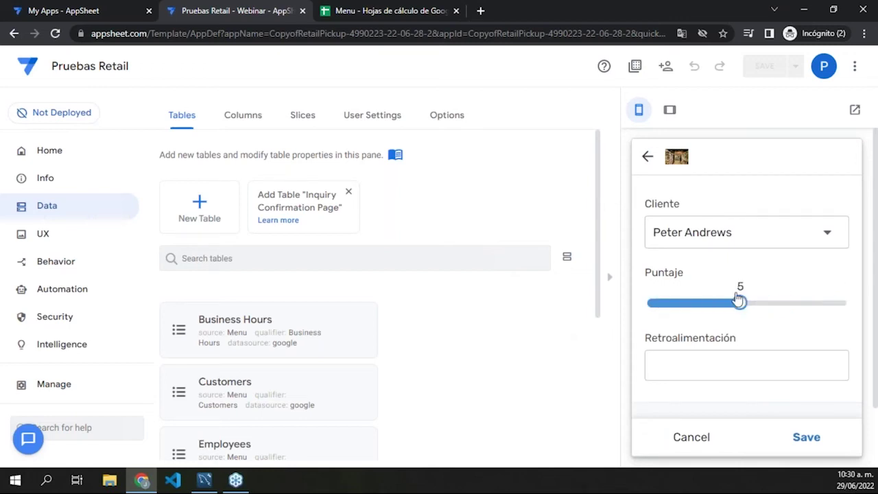
{"action": "left_click", "coordinate": [741, 360]}
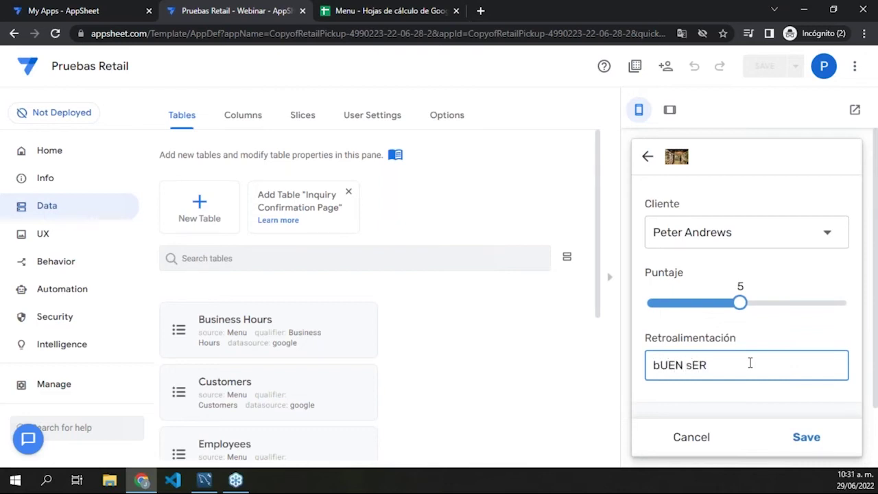
{"action": "key", "text": "ctrl+a"}
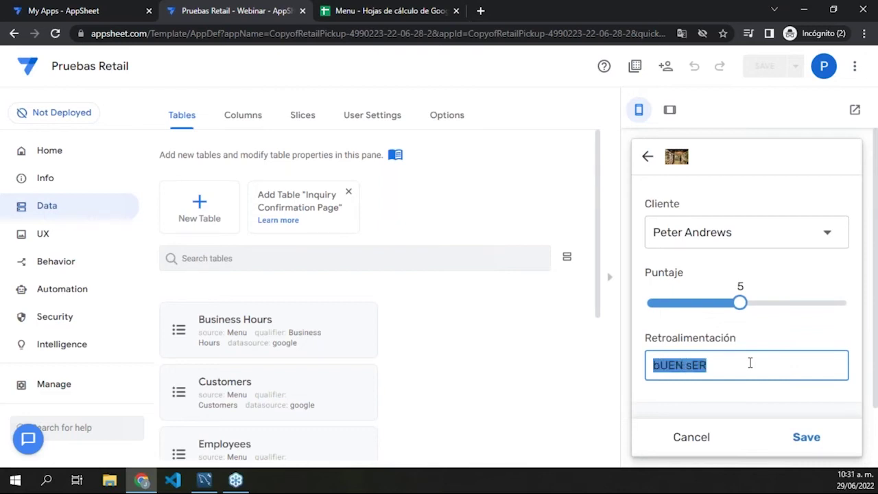
{"action": "type", "text": "Buen Servicio"}
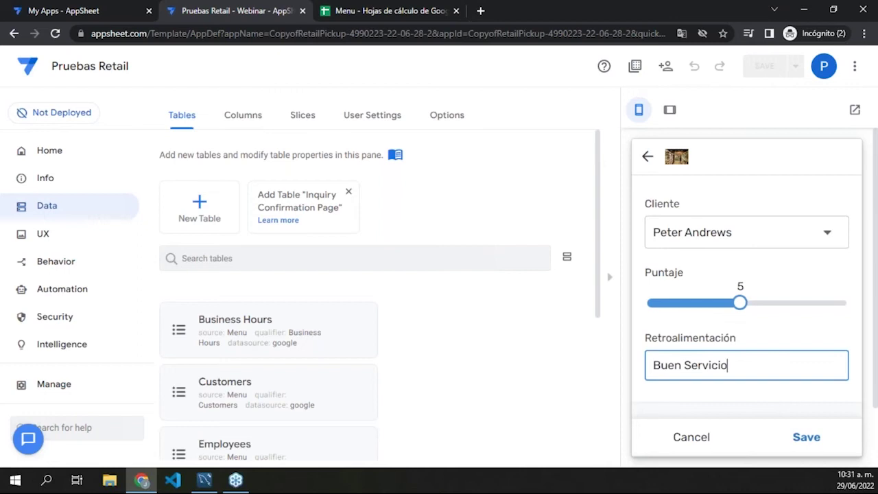
{"action": "left_click", "coordinate": [809, 437]}
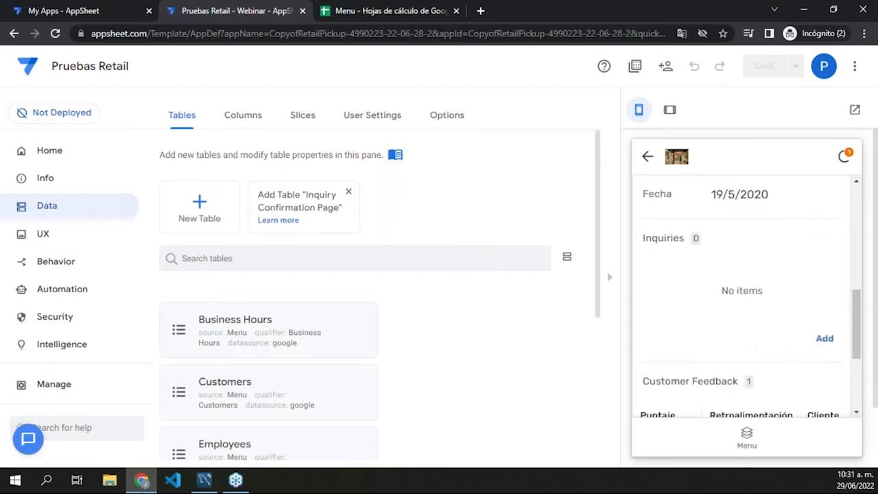
Step: Check the new Customer Feedback row on the record, then return to the preview's main menu
{"action": "scroll", "coordinate": [774, 337], "scroll_direction": "down", "scroll_amount": 2}
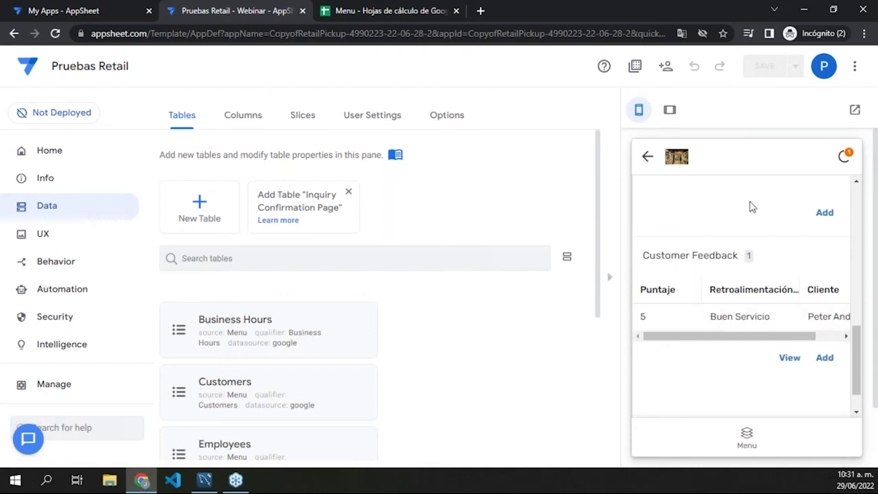
{"action": "scroll", "coordinate": [755, 329], "scroll_direction": "up", "scroll_amount": 10}
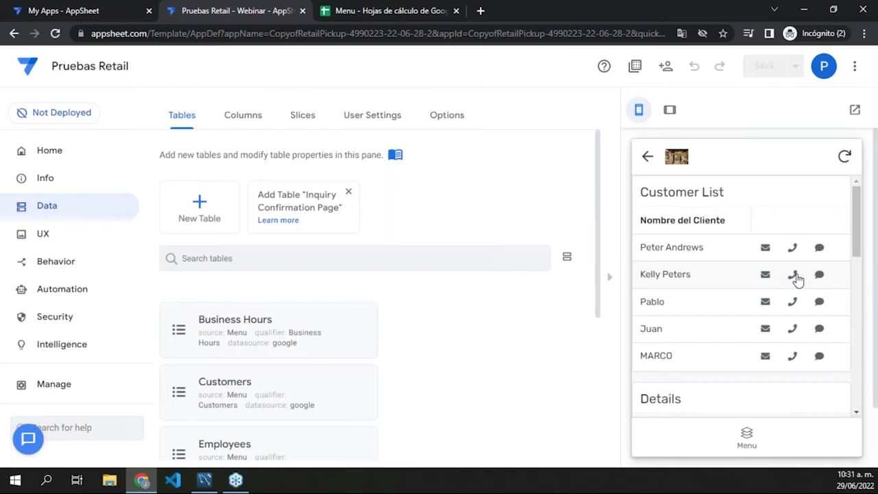
{"action": "left_click", "coordinate": [796, 277]}
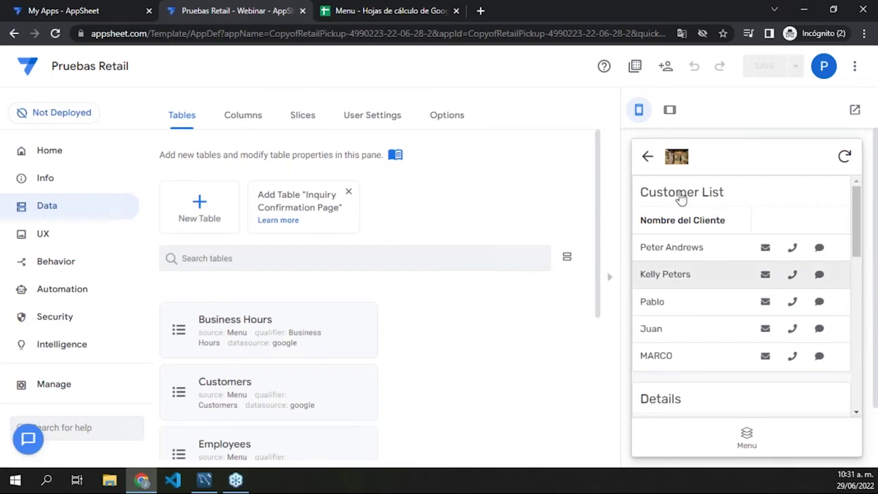
{"action": "left_click", "coordinate": [744, 438]}
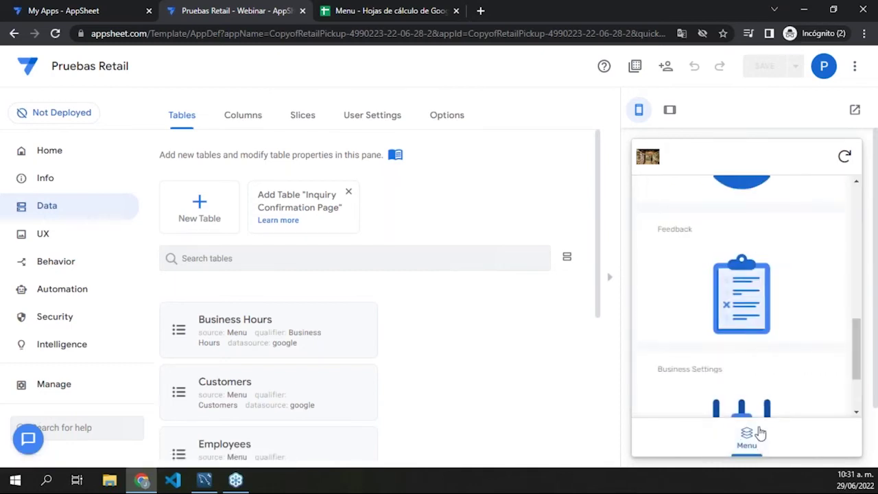
{"action": "scroll", "coordinate": [764, 382], "scroll_direction": "down", "scroll_amount": 2}
{"action": "left_click", "coordinate": [758, 334]}
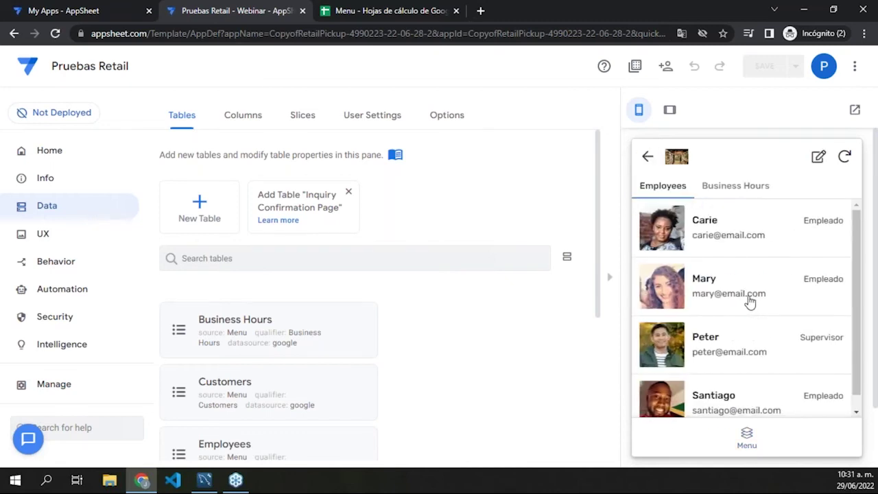
{"action": "left_click", "coordinate": [739, 182]}
{"action": "scroll", "coordinate": [738, 273], "scroll_direction": "down", "scroll_amount": 2}
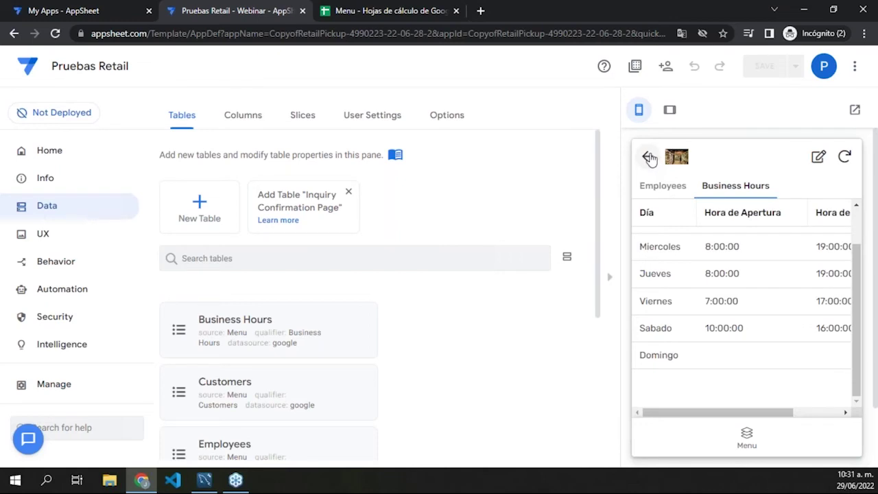
{"action": "left_click", "coordinate": [650, 158]}
{"action": "scroll", "coordinate": [720, 302], "scroll_direction": "down", "scroll_amount": 3}
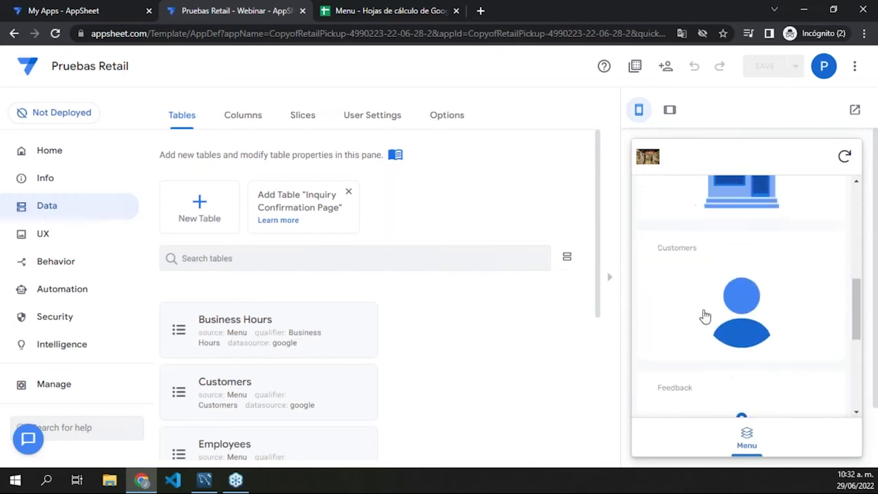
{"action": "scroll", "coordinate": [699, 312], "scroll_direction": "up", "scroll_amount": 5}
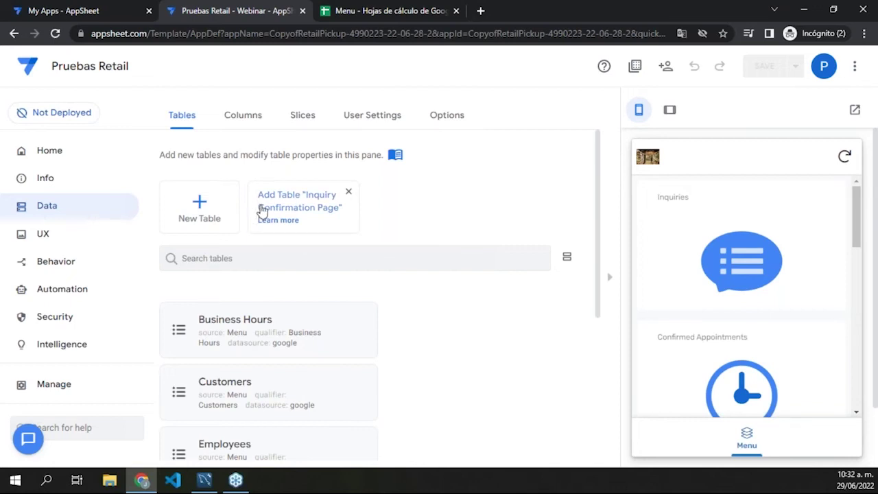
{"action": "scroll", "coordinate": [285, 218], "scroll_direction": "down", "scroll_amount": 2}
{"action": "scroll", "coordinate": [286, 214], "scroll_direction": "down", "scroll_amount": 2}
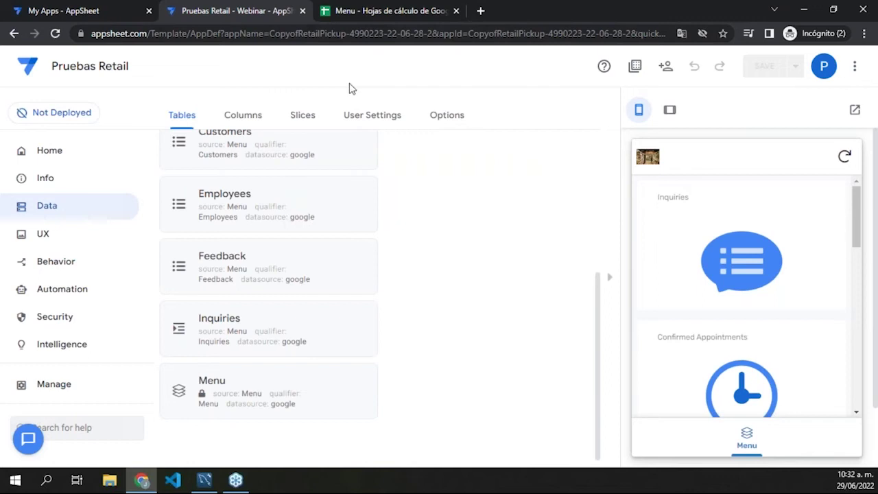
Step: Switch to the 'Menu - Hojas de cálculo de Google' spreadsheet tab
{"action": "left_click", "coordinate": [330, 6]}
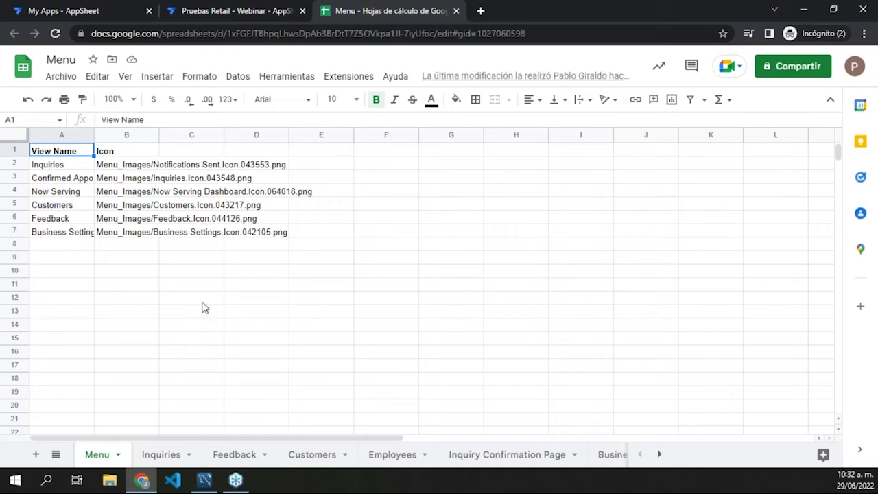
Step: View the Inquiries sheet, return to the Menu sheet, then switch back to the Pruebas Retail editor
{"action": "left_click", "coordinate": [157, 456]}
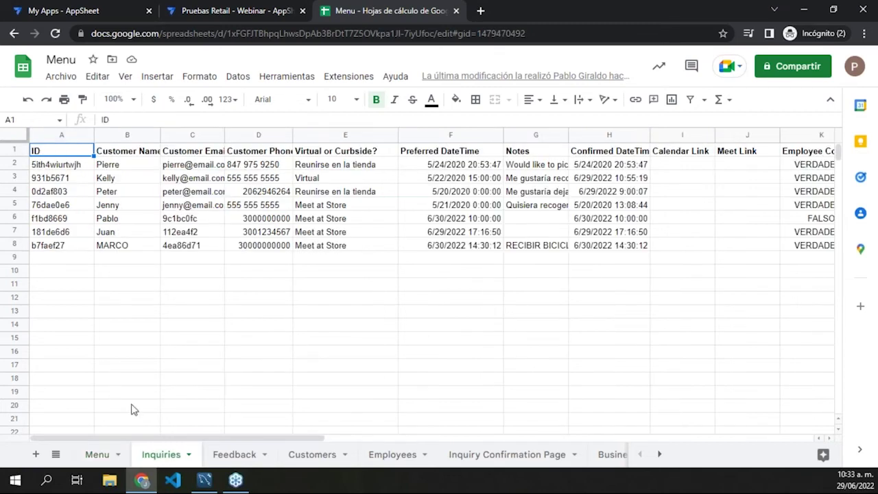
{"action": "left_click", "coordinate": [102, 457]}
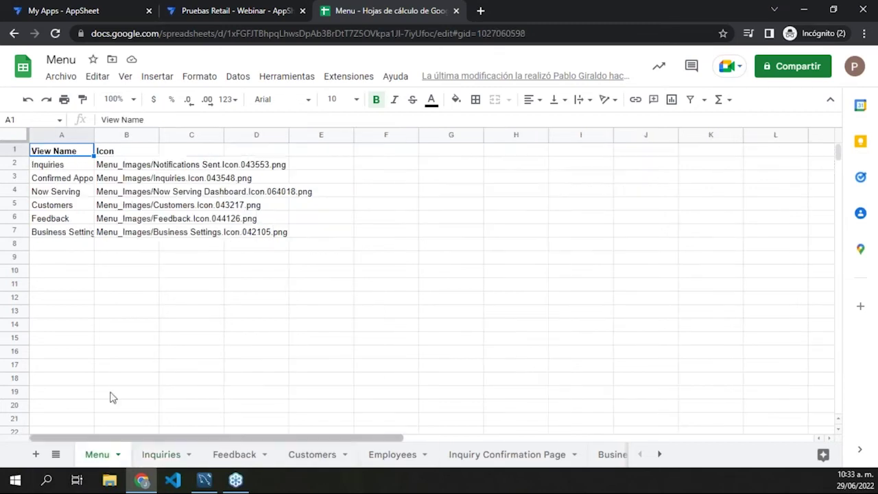
{"action": "left_click", "coordinate": [230, 11]}
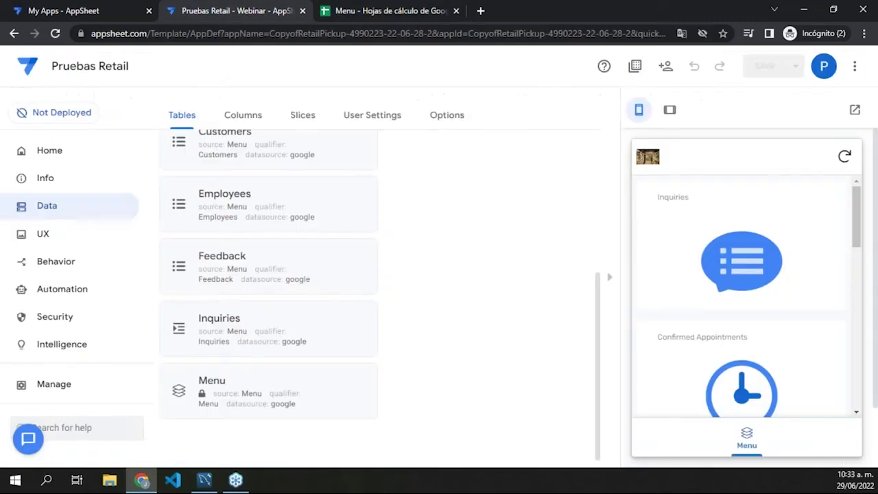
{"action": "left_click", "coordinate": [396, 12]}
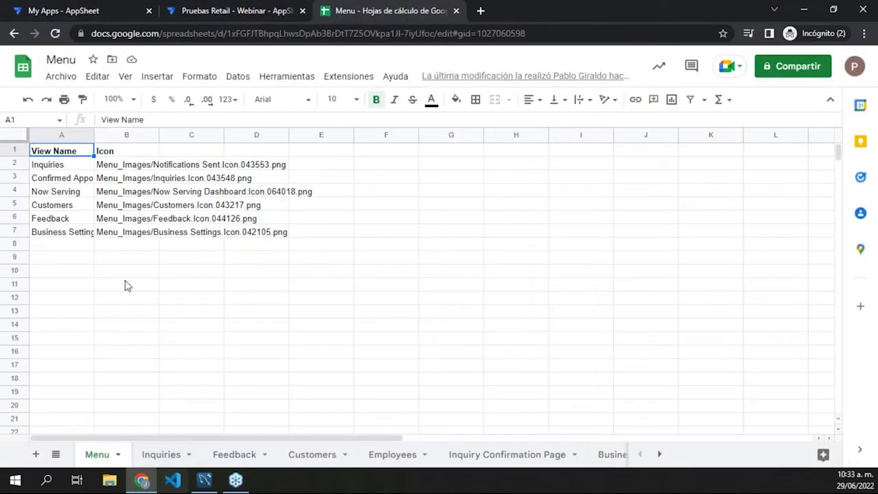
{"action": "left_click", "coordinate": [255, 8]}
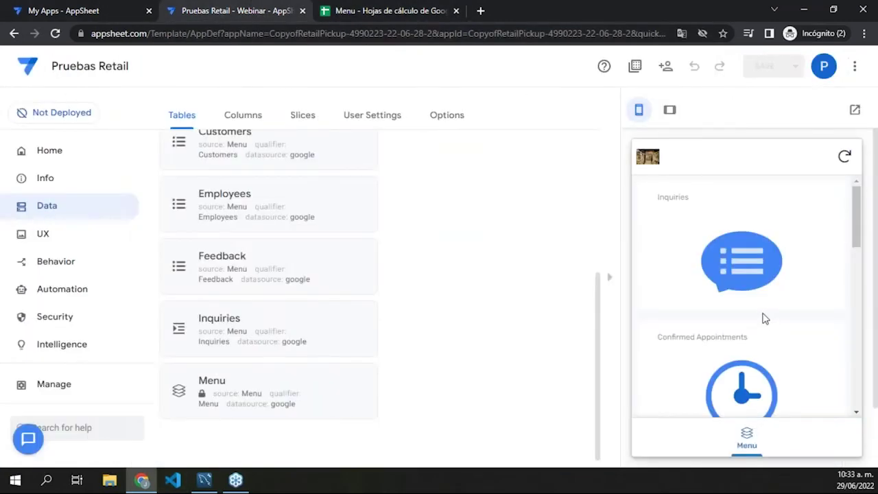
{"action": "scroll", "coordinate": [780, 308], "scroll_direction": "down", "scroll_amount": 10}
Step: Open Business Settings in the preview and its Employees list, then switch to the Menu spreadsheet
{"action": "scroll", "coordinate": [772, 314], "scroll_direction": "down", "scroll_amount": 2}
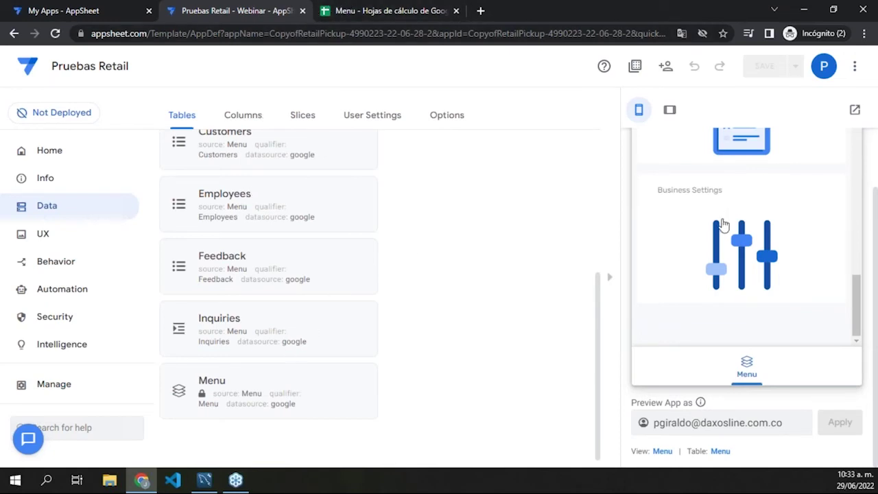
{"action": "left_click", "coordinate": [717, 245]}
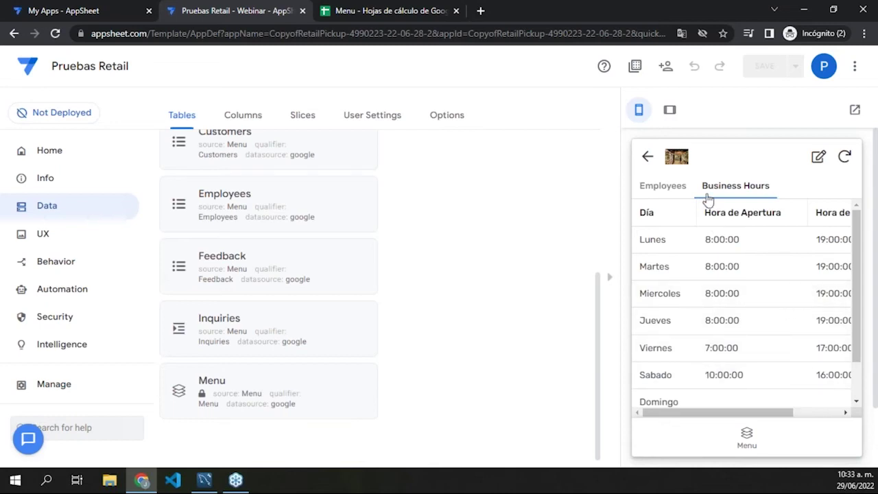
{"action": "left_click", "coordinate": [748, 434]}
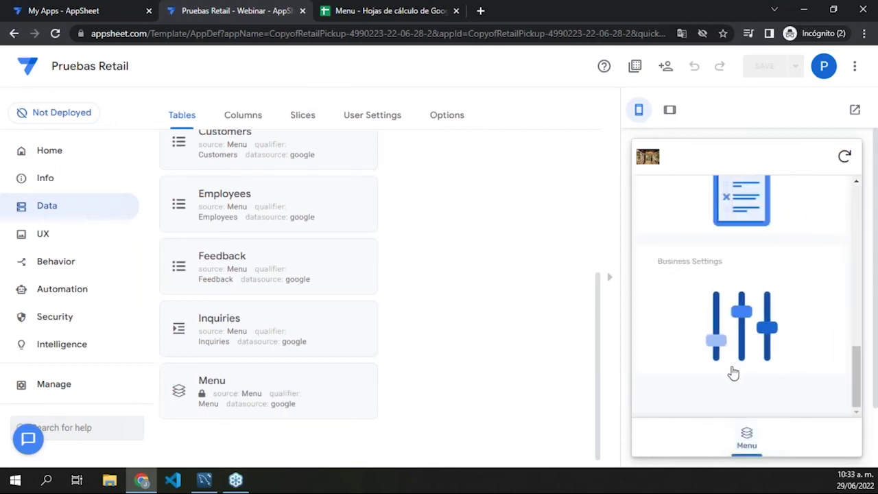
{"action": "left_click", "coordinate": [720, 330]}
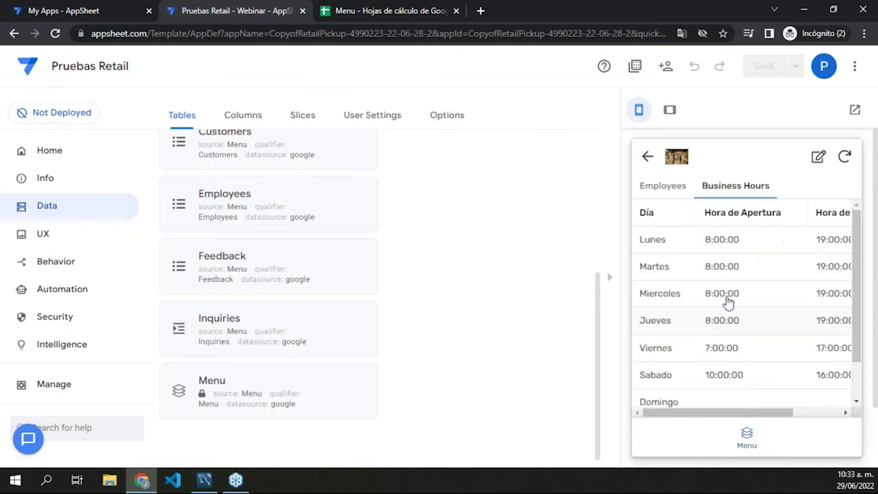
{"action": "left_click", "coordinate": [674, 188]}
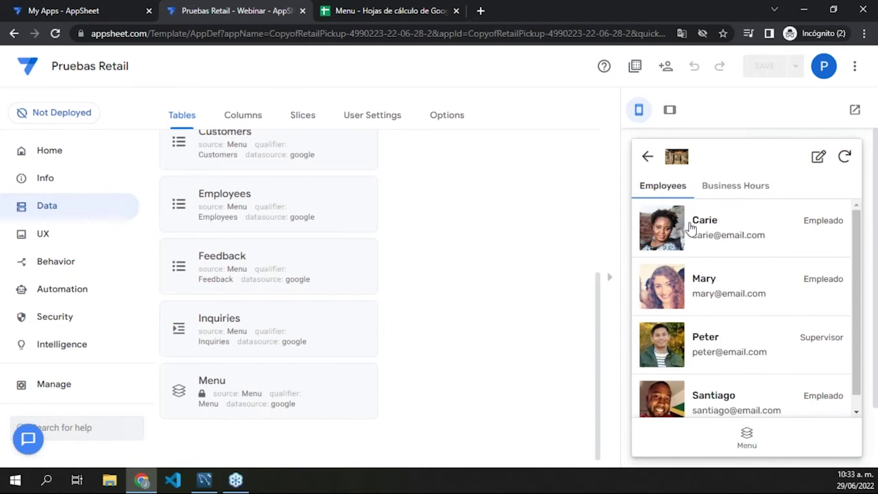
{"action": "left_click", "coordinate": [411, 19]}
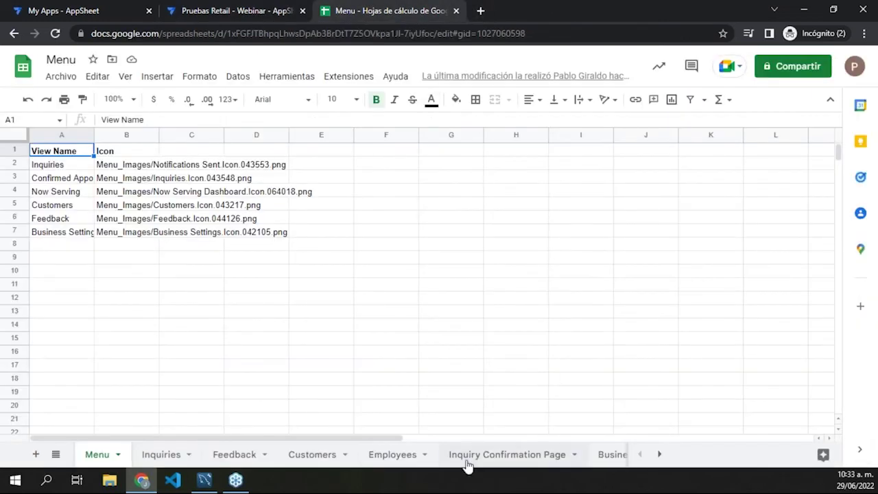
Step: View the Employees sheet, then inspect row 6 of the Customers sheet, including cell B6
{"action": "left_click", "coordinate": [393, 456]}
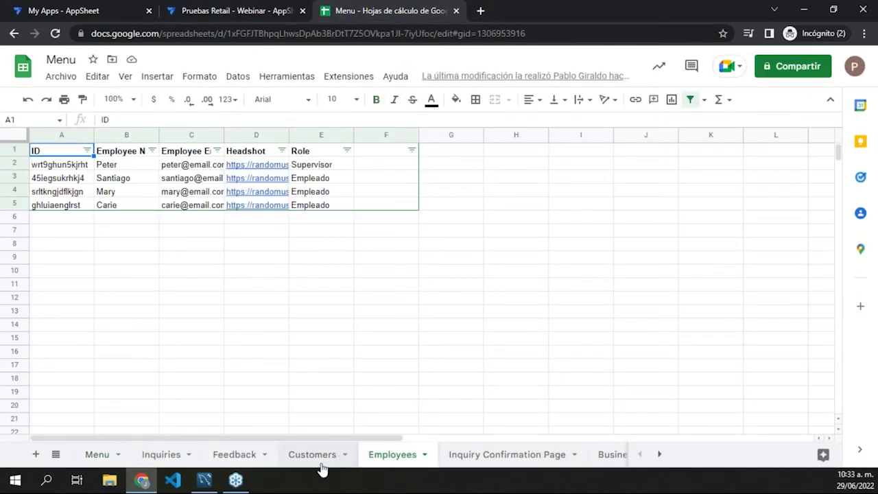
{"action": "left_click", "coordinate": [312, 455]}
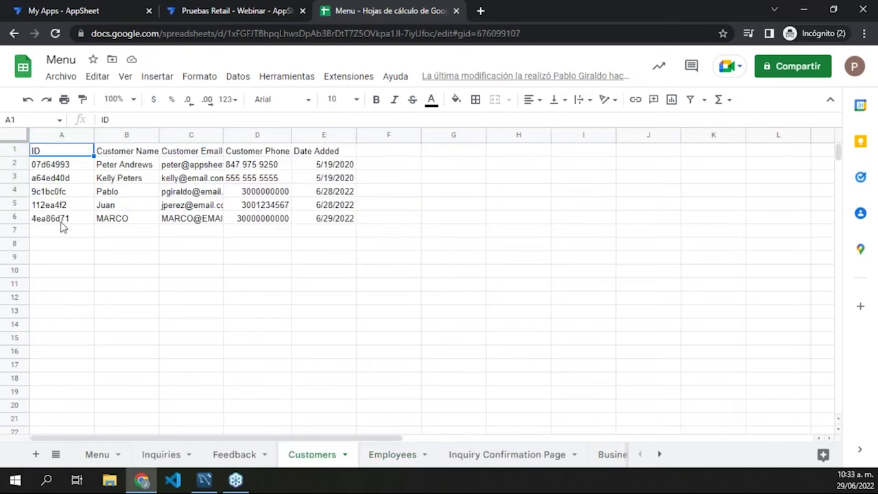
{"action": "left_click", "coordinate": [11, 218]}
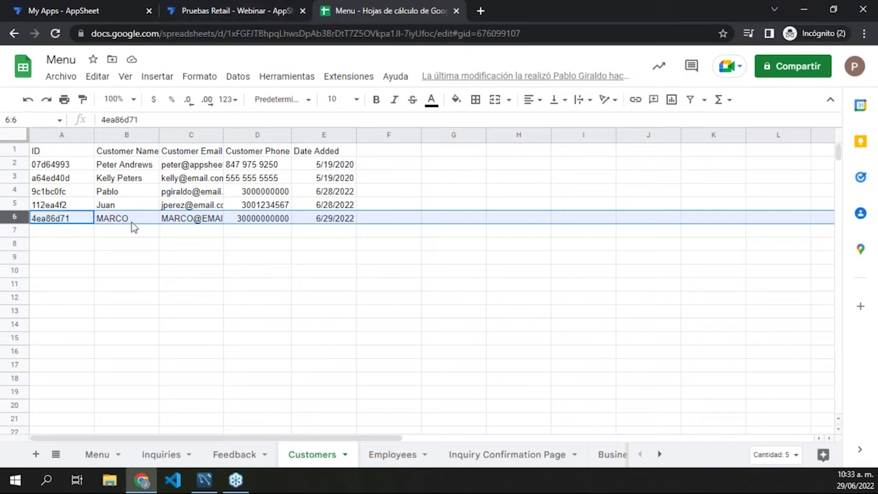
{"action": "left_click", "coordinate": [336, 221]}
{"action": "left_click", "coordinate": [243, 223]}
{"action": "left_click", "coordinate": [182, 219]}
{"action": "left_click", "coordinate": [135, 218]}
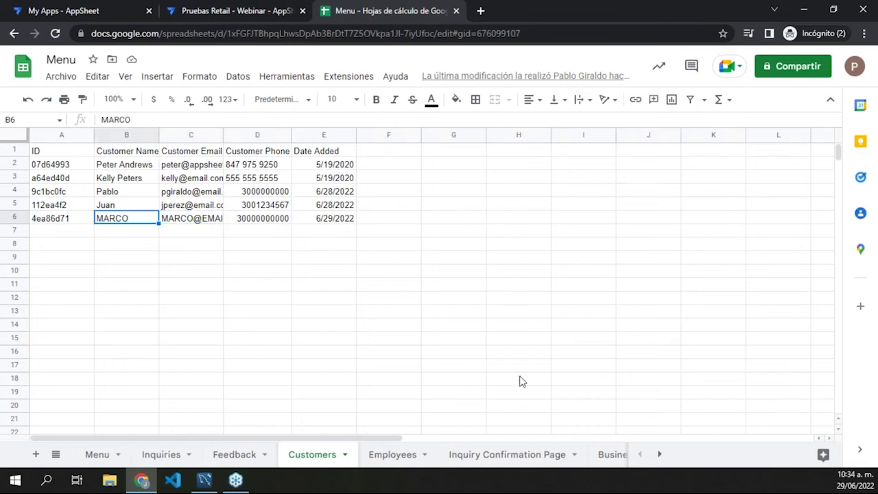
Step: Browse the Employees, Inquiry Confirmation Page and Business Hours sheets, then return to the AppSheet editor
{"action": "left_click", "coordinate": [397, 456]}
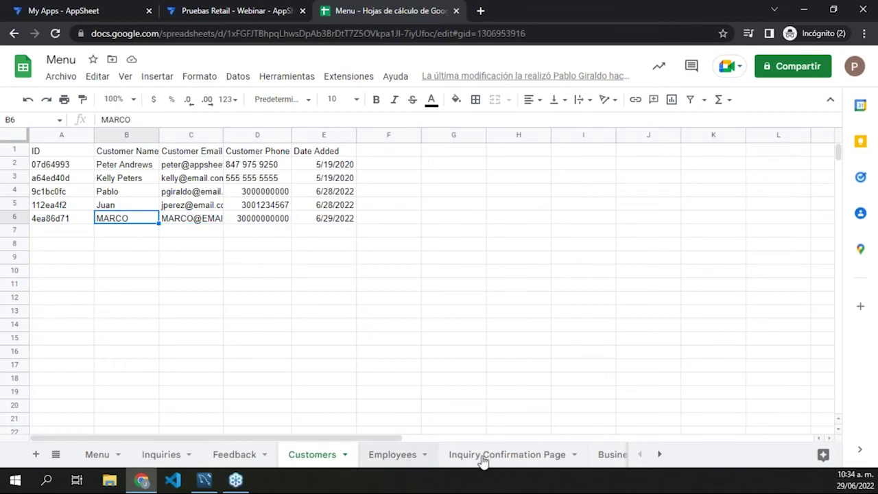
{"action": "left_click", "coordinate": [505, 458]}
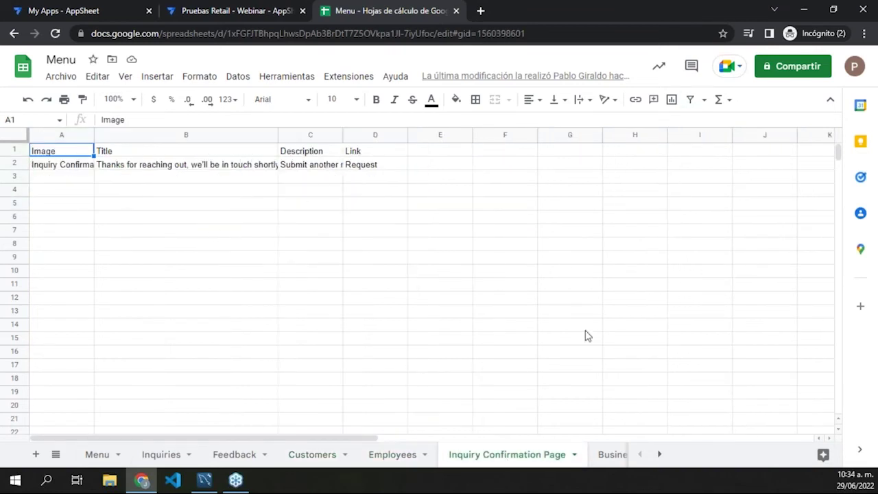
{"action": "left_click", "coordinate": [616, 456]}
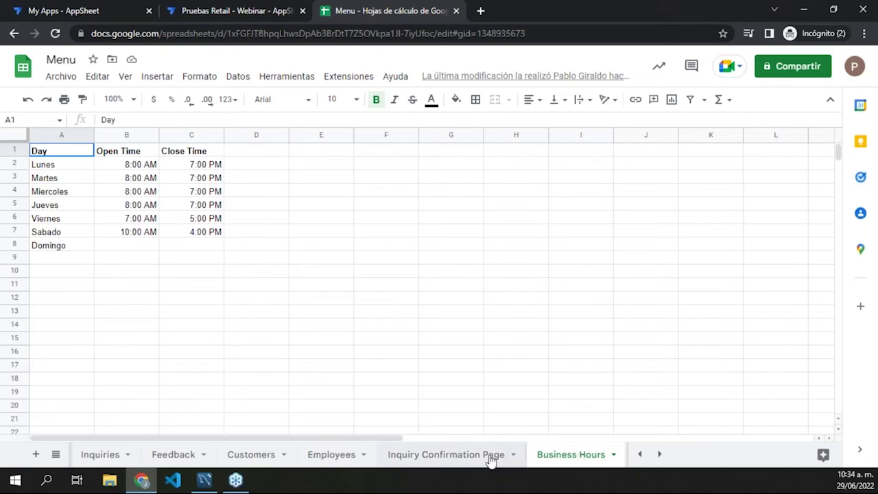
{"action": "left_click", "coordinate": [229, 8]}
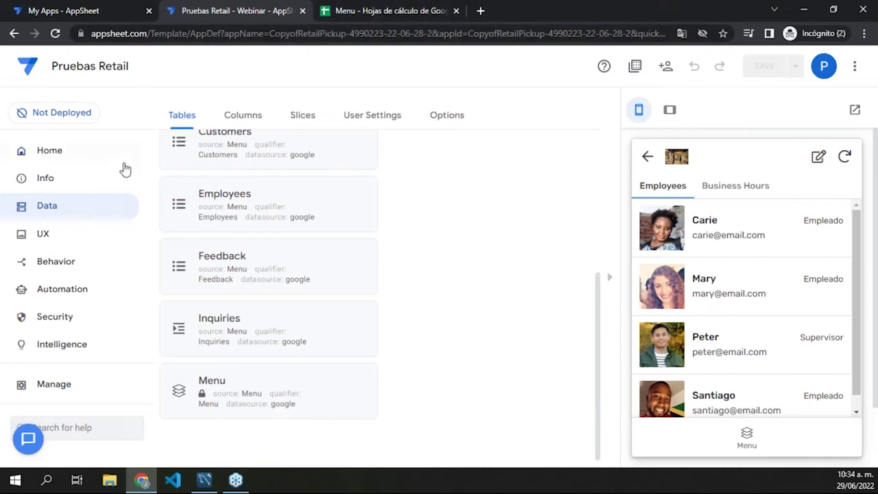
Step: Go to Data > Columns and expand the Customers table's column definitions
{"action": "left_click", "coordinate": [57, 235]}
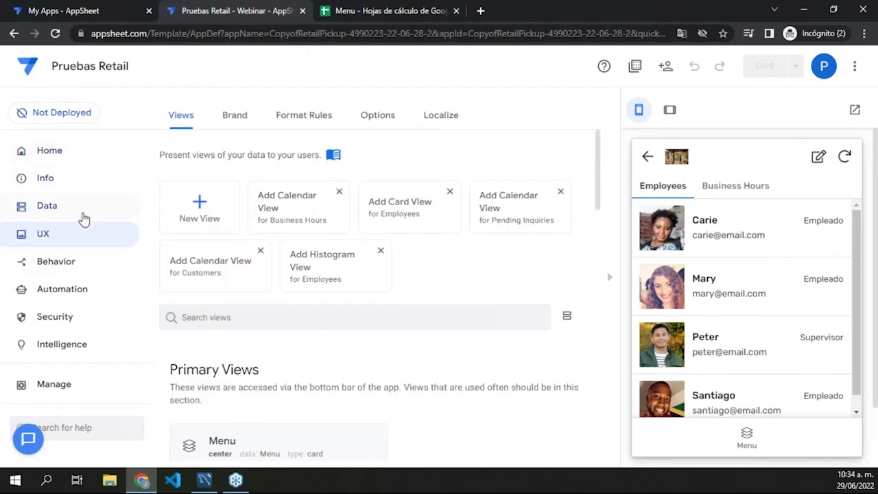
{"action": "left_click", "coordinate": [82, 214]}
{"action": "left_click", "coordinate": [244, 118]}
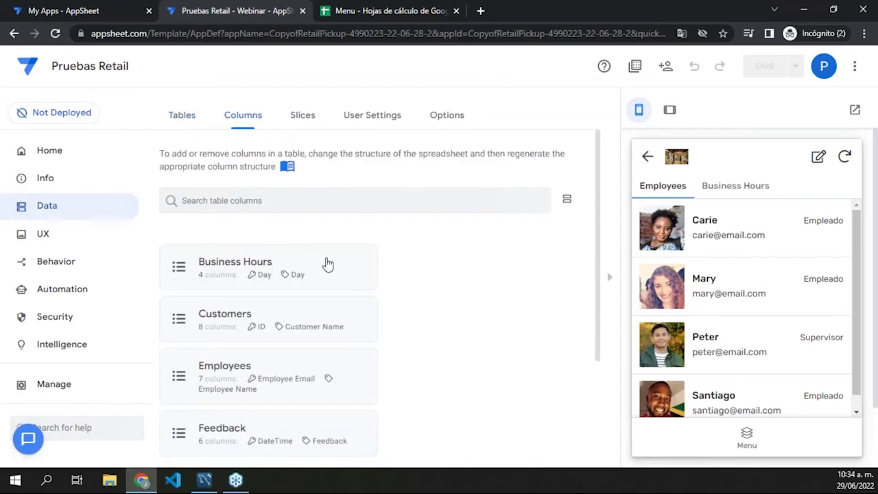
{"action": "scroll", "coordinate": [339, 275], "scroll_direction": "down", "scroll_amount": 2}
{"action": "left_click", "coordinate": [199, 196]}
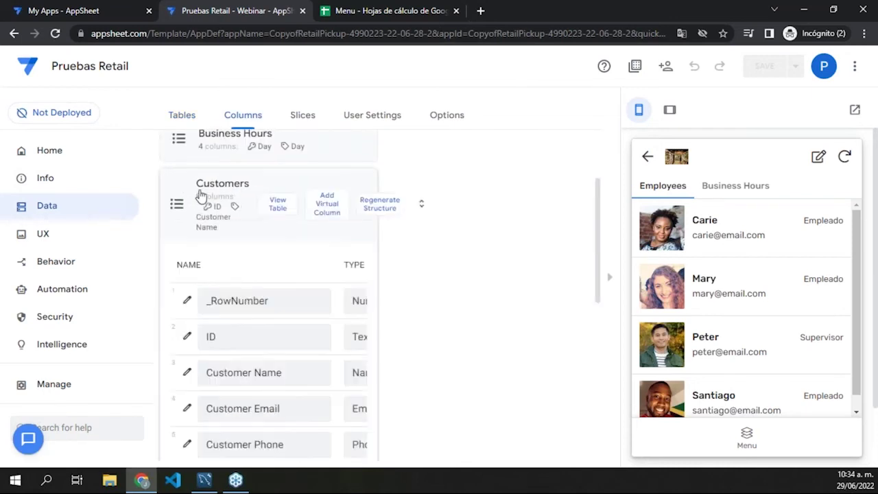
{"action": "scroll", "coordinate": [398, 363], "scroll_direction": "down", "scroll_amount": 3}
{"action": "scroll", "coordinate": [404, 353], "scroll_direction": "up", "scroll_amount": 4}
{"action": "scroll", "coordinate": [388, 342], "scroll_direction": "down", "scroll_amount": 3}
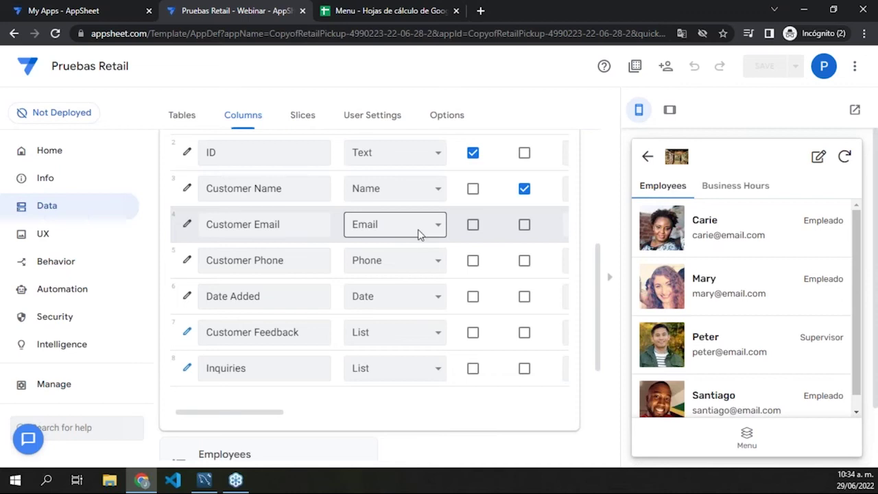
Step: Browse the Type options for Customer Phone, keep it as Phone, and move to Slices
{"action": "left_click", "coordinate": [399, 261]}
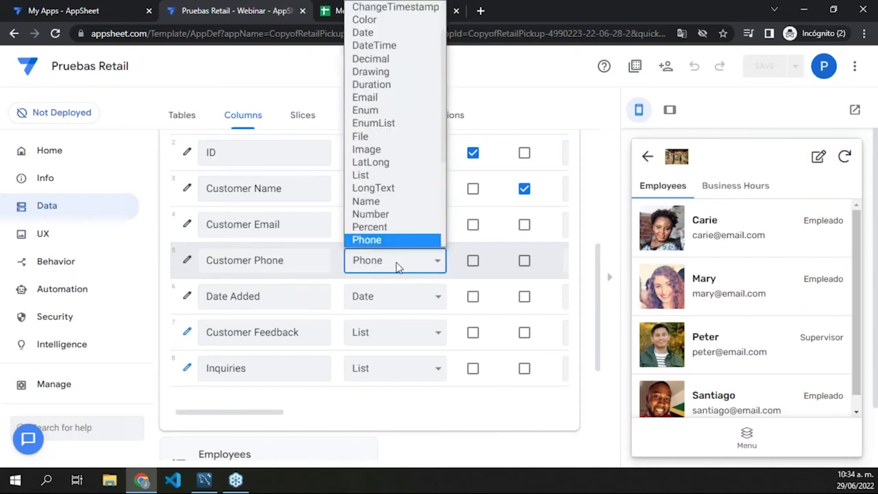
{"action": "scroll", "coordinate": [399, 199], "scroll_direction": "up", "scroll_amount": 2}
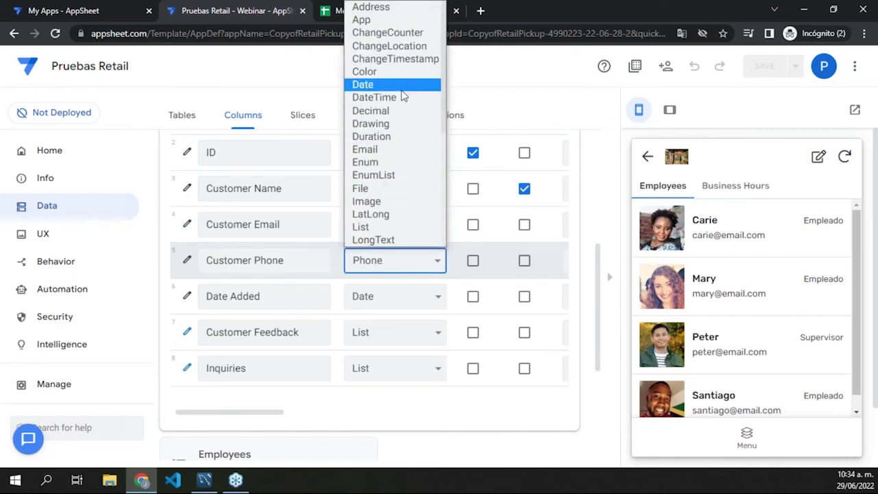
{"action": "scroll", "coordinate": [400, 206], "scroll_direction": "down", "scroll_amount": 3}
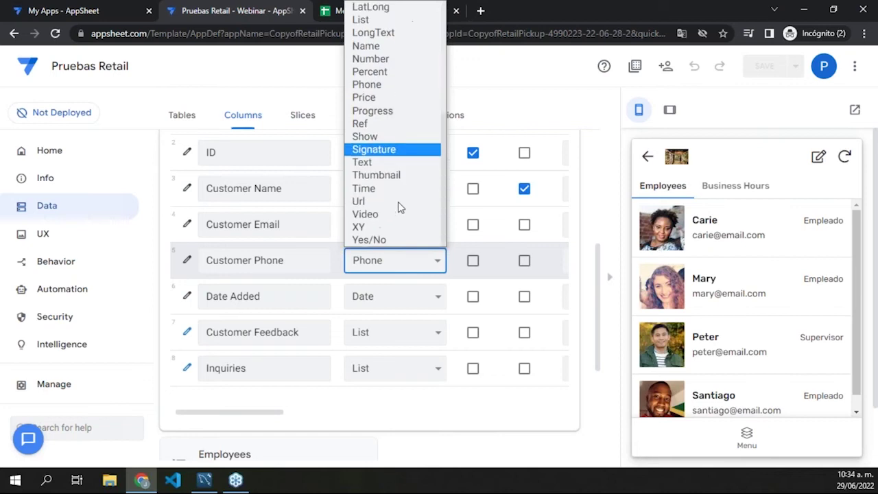
{"action": "left_click", "coordinate": [532, 122]}
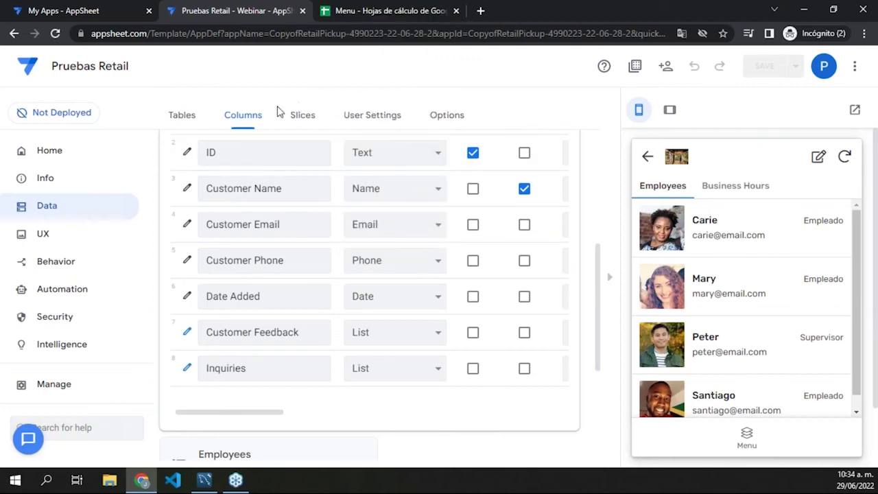
{"action": "left_click", "coordinate": [299, 117]}
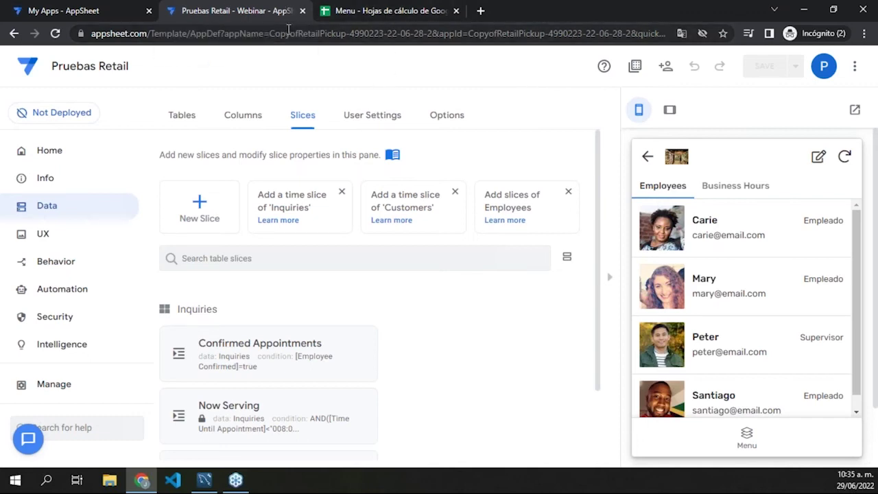
Step: Glance at the Google Sheets data, then visit User Settings and Options before opening UX views
{"action": "left_click", "coordinate": [345, 11]}
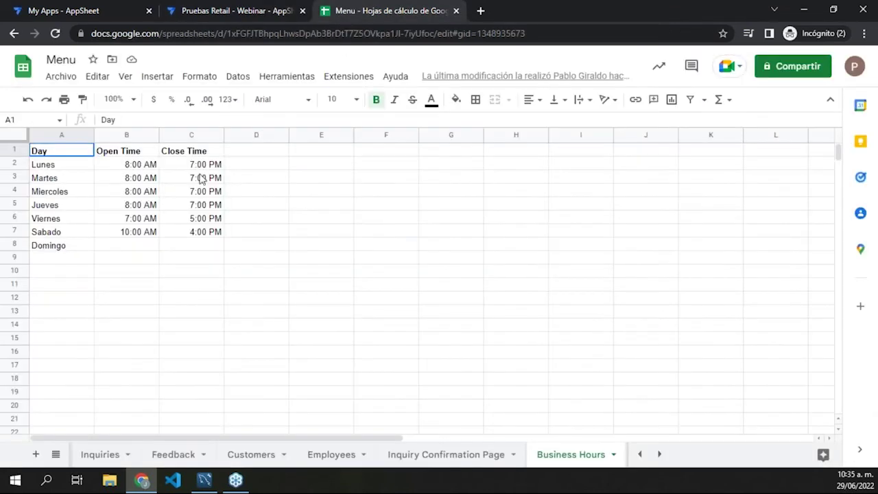
{"action": "left_click", "coordinate": [261, 9]}
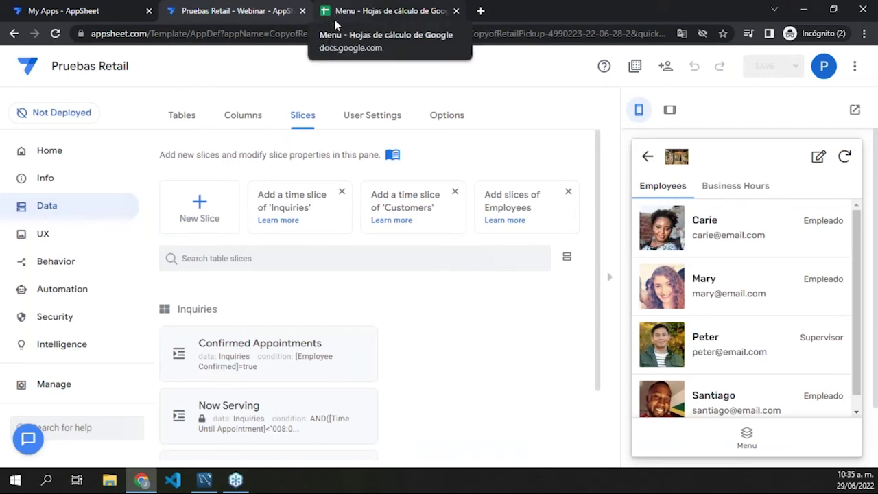
{"action": "left_click", "coordinate": [384, 113]}
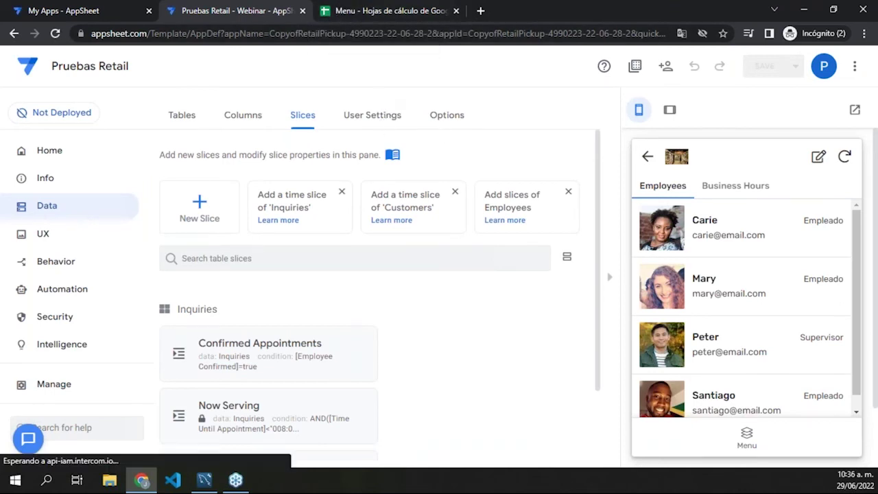
{"action": "left_click", "coordinate": [455, 117]}
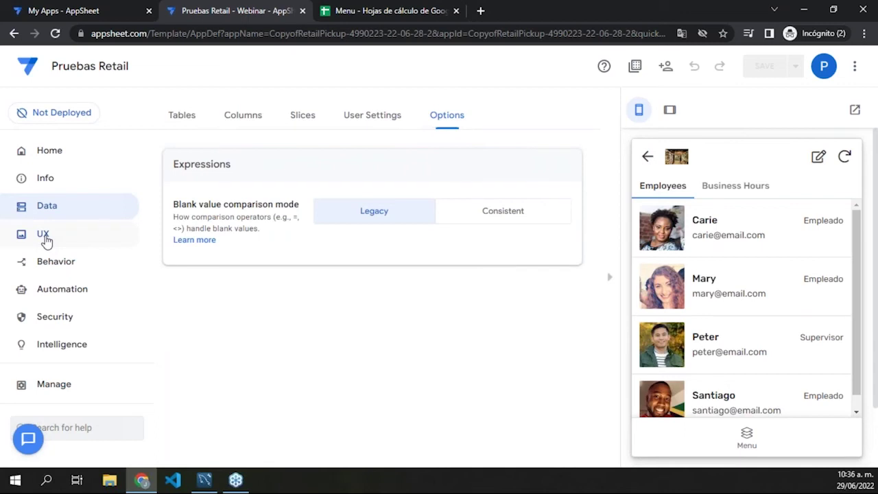
{"action": "left_click", "coordinate": [45, 237]}
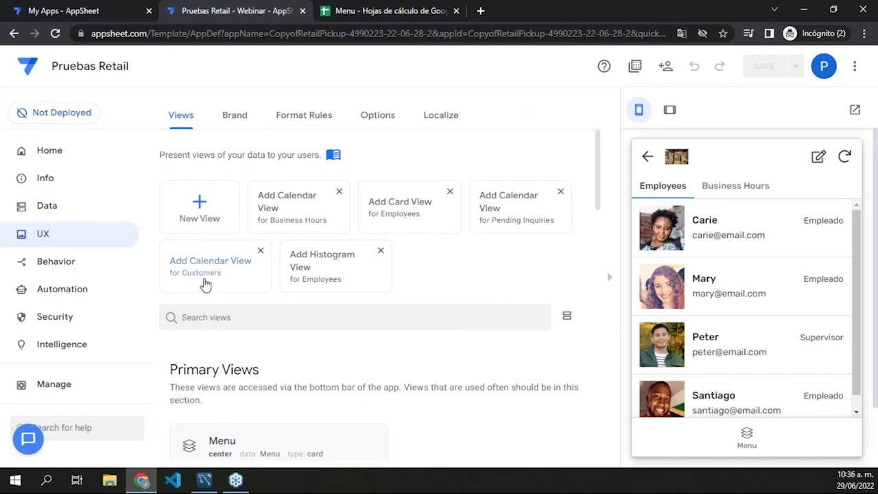
Step: Open Business Settings from the preview's menu and scroll through the editor's Ref Views settings
{"action": "scroll", "coordinate": [355, 256], "scroll_direction": "down", "scroll_amount": 3}
{"action": "scroll", "coordinate": [355, 256], "scroll_direction": "up", "scroll_amount": 3}
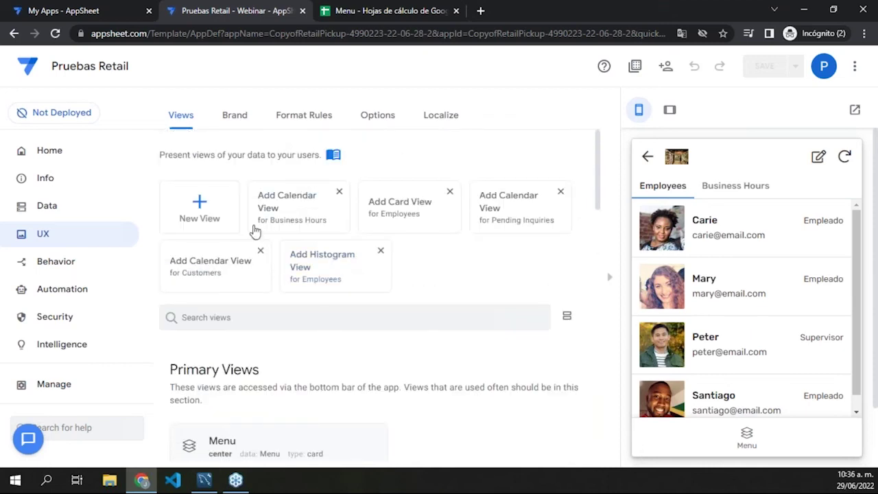
{"action": "left_click", "coordinate": [746, 437]}
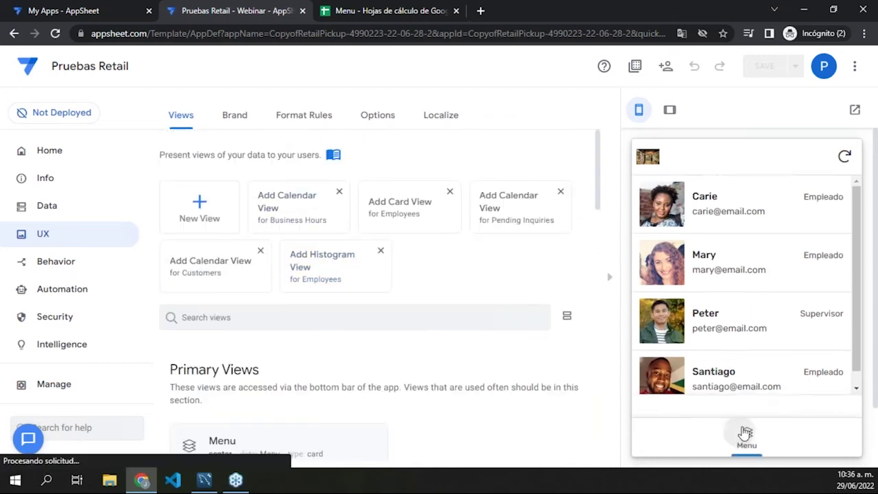
{"action": "left_click", "coordinate": [720, 314]}
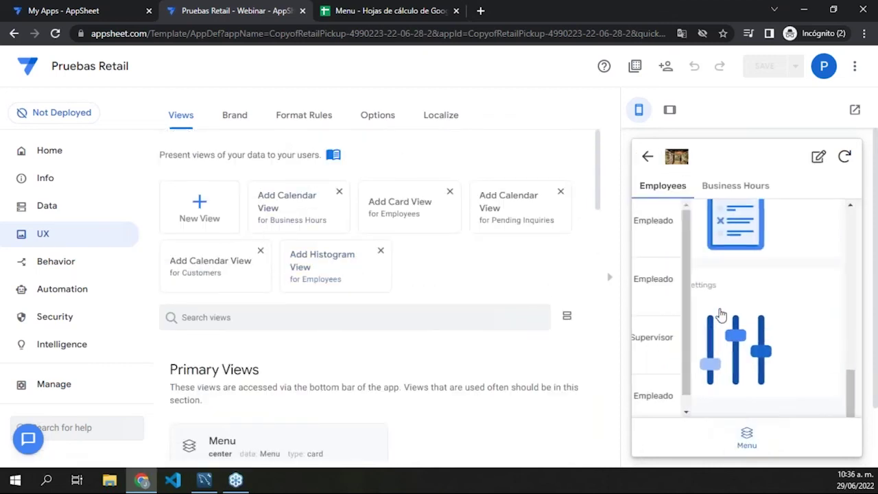
{"action": "left_click", "coordinate": [746, 433]}
{"action": "left_click", "coordinate": [741, 340]}
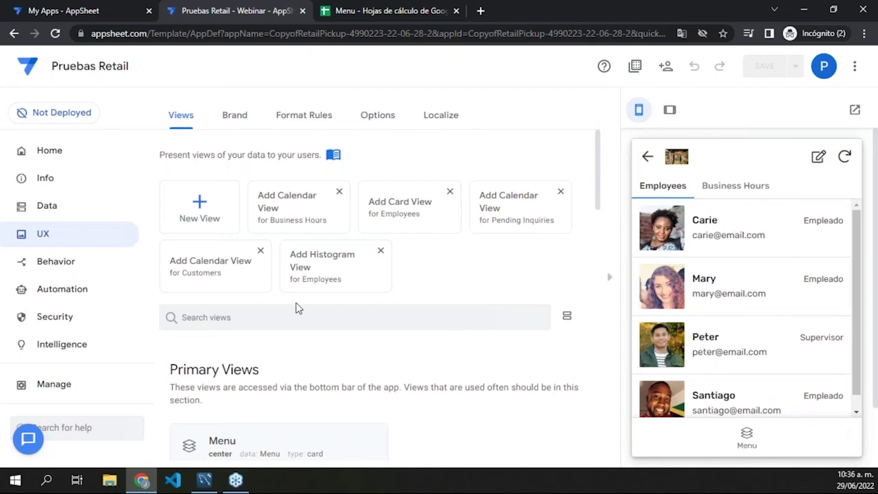
{"action": "scroll", "coordinate": [302, 310], "scroll_direction": "down", "scroll_amount": 4}
{"action": "scroll", "coordinate": [319, 241], "scroll_direction": "down", "scroll_amount": 2}
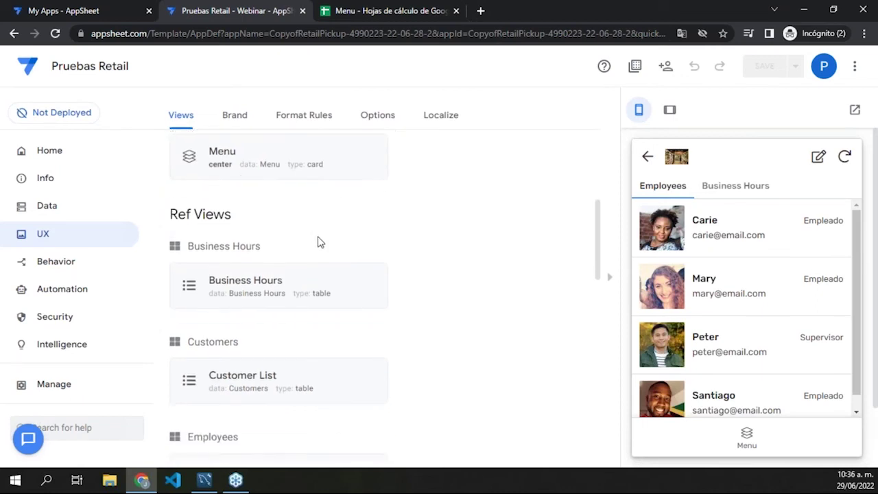
{"action": "left_click_drag", "start_coordinate": [174, 182], "coordinate": [247, 190]}
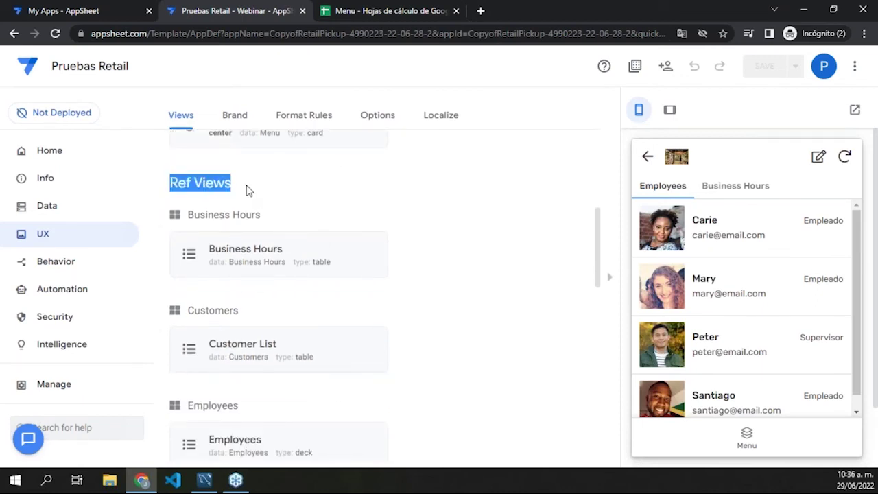
{"action": "left_click", "coordinate": [338, 218]}
{"action": "scroll", "coordinate": [339, 219], "scroll_direction": "down", "scroll_amount": 6}
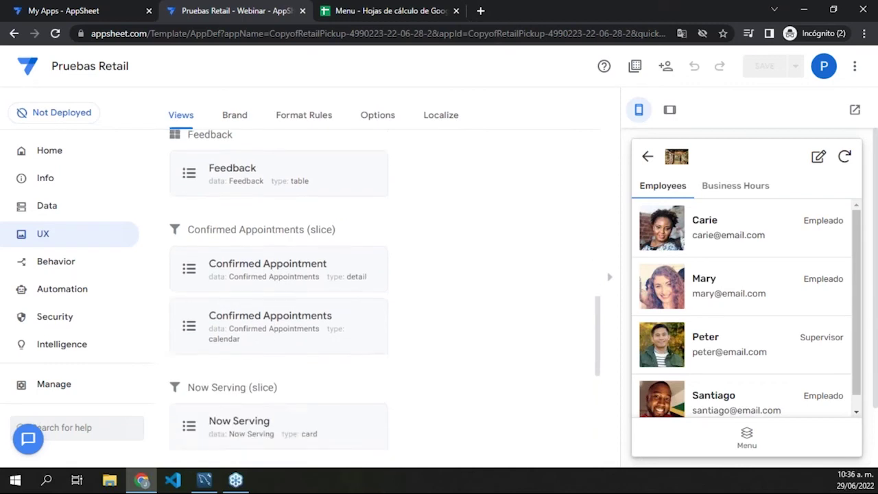
Step: Open the Now Serving appointment list from the preview menu, then view the Brand settings
{"action": "left_click", "coordinate": [765, 441]}
{"action": "scroll", "coordinate": [740, 337], "scroll_direction": "down", "scroll_amount": 6}
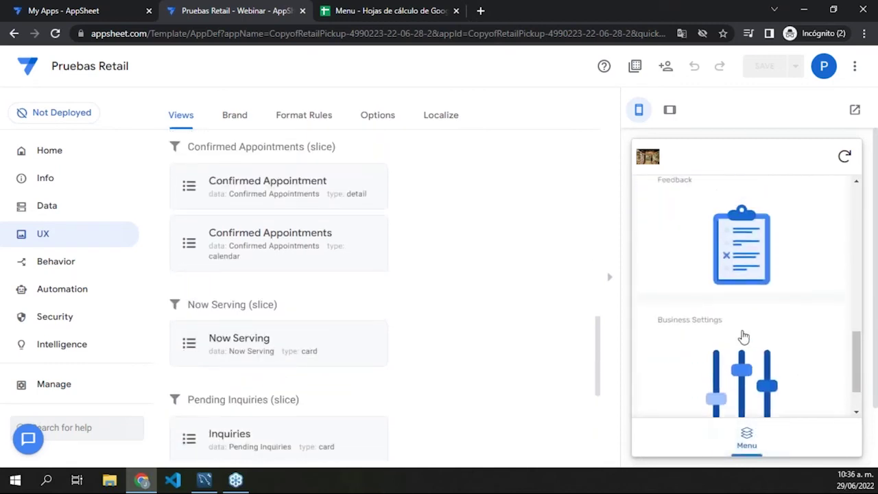
{"action": "left_click", "coordinate": [737, 309]}
{"action": "scroll", "coordinate": [738, 309], "scroll_direction": "down", "scroll_amount": 5}
{"action": "scroll", "coordinate": [738, 310], "scroll_direction": "up", "scroll_amount": 5}
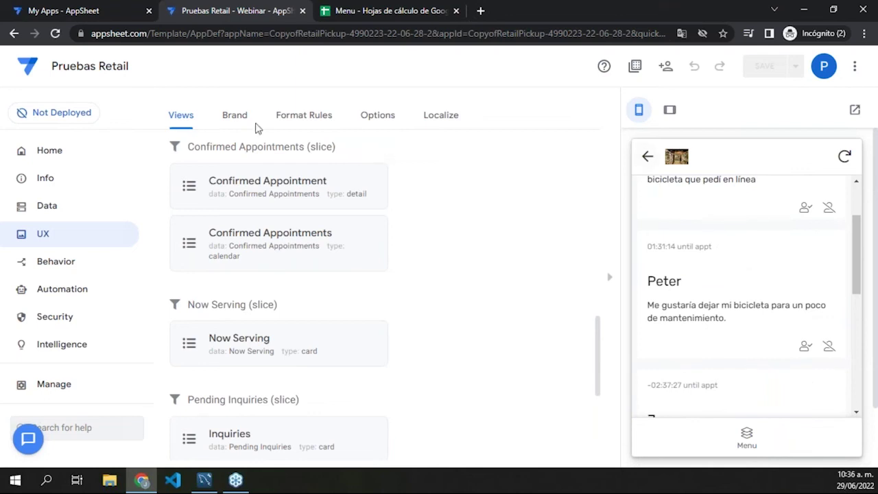
{"action": "left_click", "coordinate": [235, 116]}
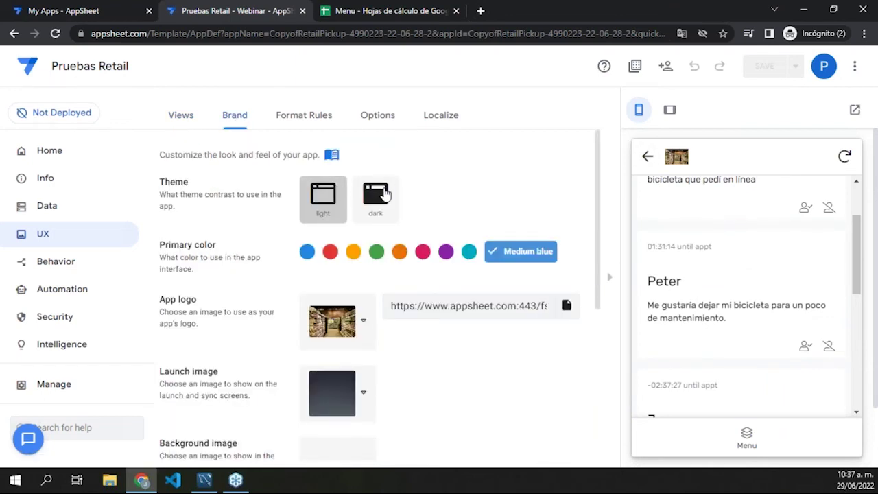
Step: Apply the dark theme, toggle Show view name in header on and off, then view Format Rules
{"action": "left_click", "coordinate": [384, 195]}
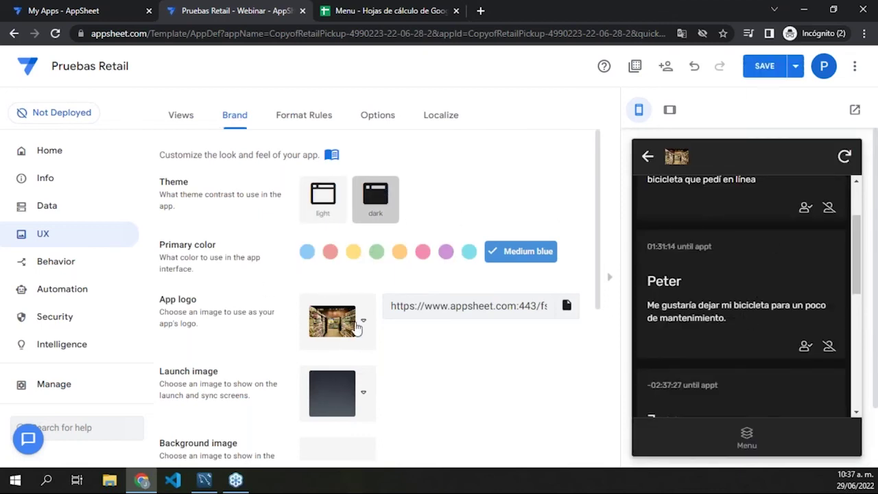
{"action": "scroll", "coordinate": [320, 413], "scroll_direction": "down", "scroll_amount": 4}
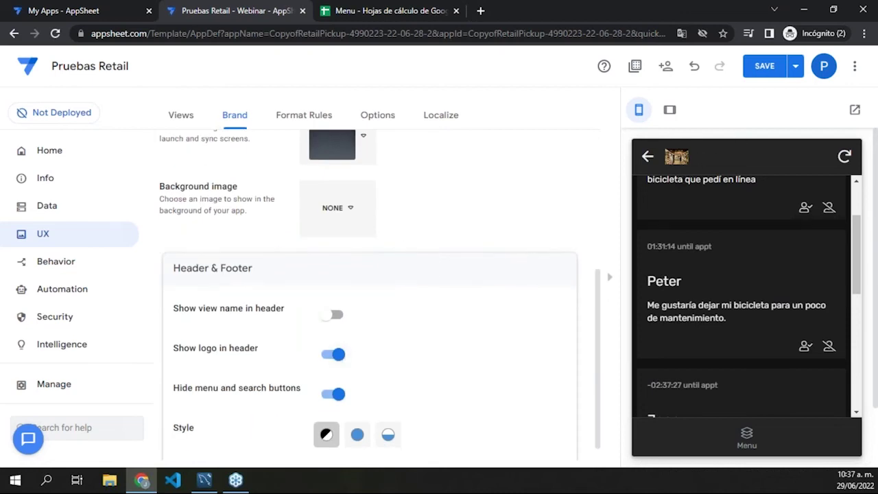
{"action": "left_click", "coordinate": [334, 314]}
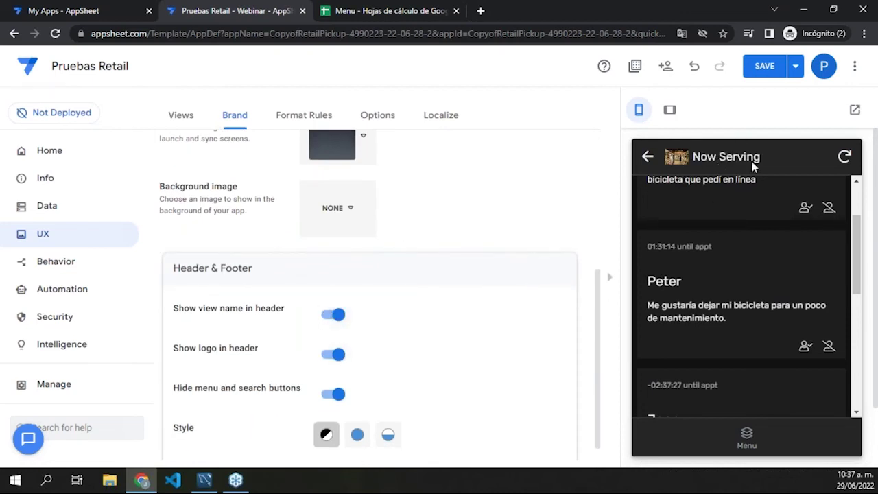
{"action": "left_click", "coordinate": [343, 322]}
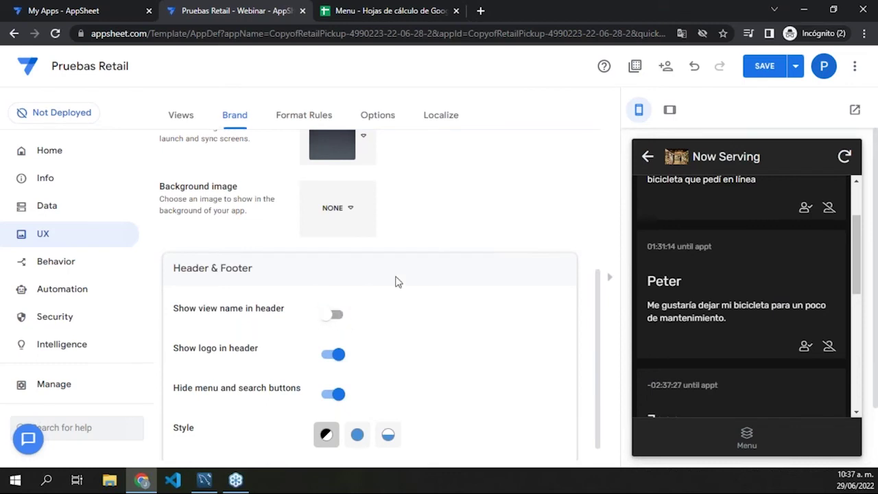
{"action": "left_click", "coordinate": [304, 116]}
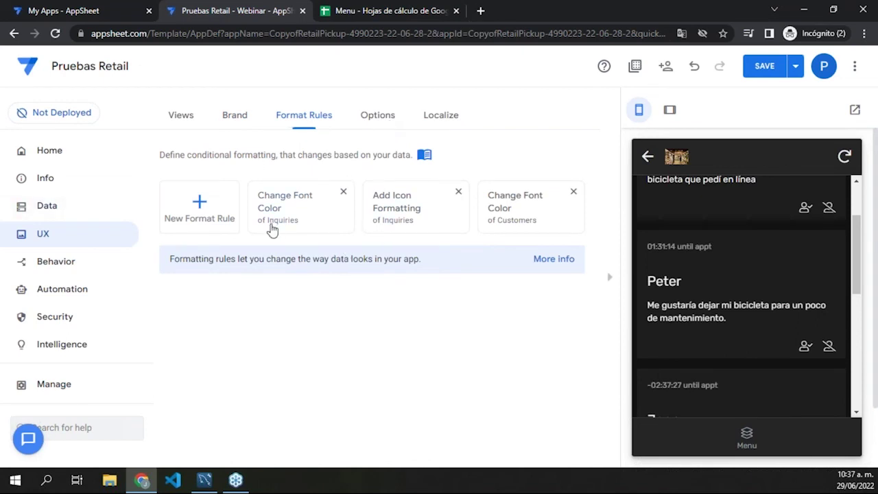
Step: Review UX Options with the preview on its menu, check the Starting view choices, then go to Behavior
{"action": "left_click", "coordinate": [376, 123]}
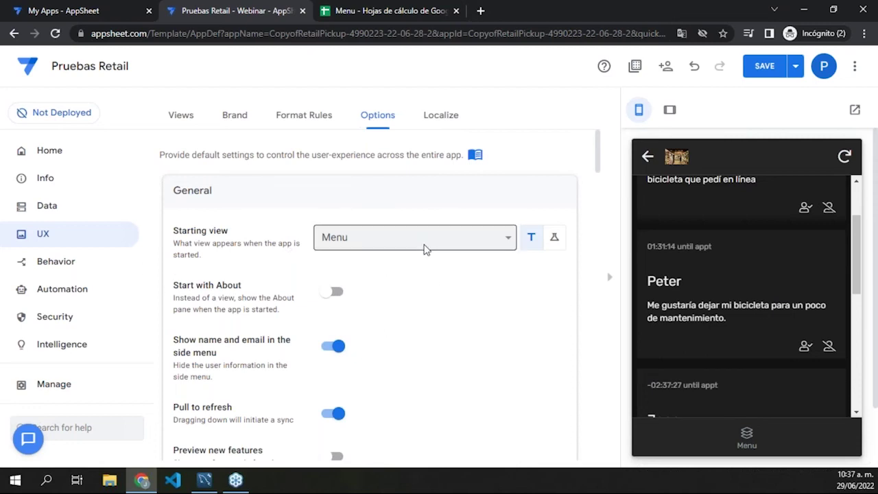
{"action": "left_click", "coordinate": [744, 442]}
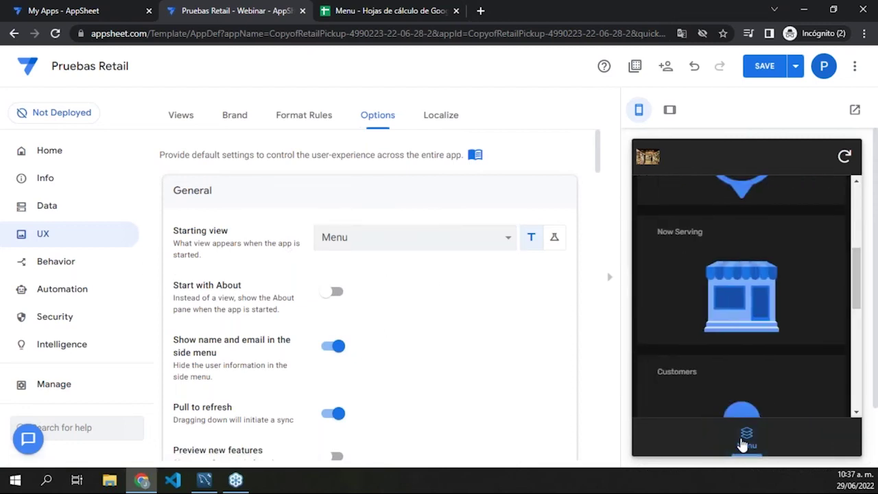
{"action": "scroll", "coordinate": [741, 382], "scroll_direction": "up", "scroll_amount": 5}
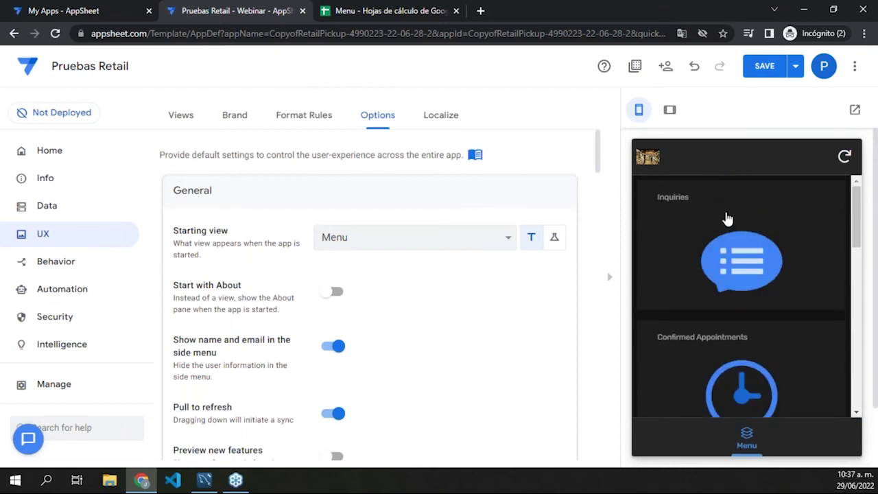
{"action": "scroll", "coordinate": [725, 219], "scroll_direction": "down", "scroll_amount": 5}
{"action": "scroll", "coordinate": [731, 254], "scroll_direction": "down", "scroll_amount": 5}
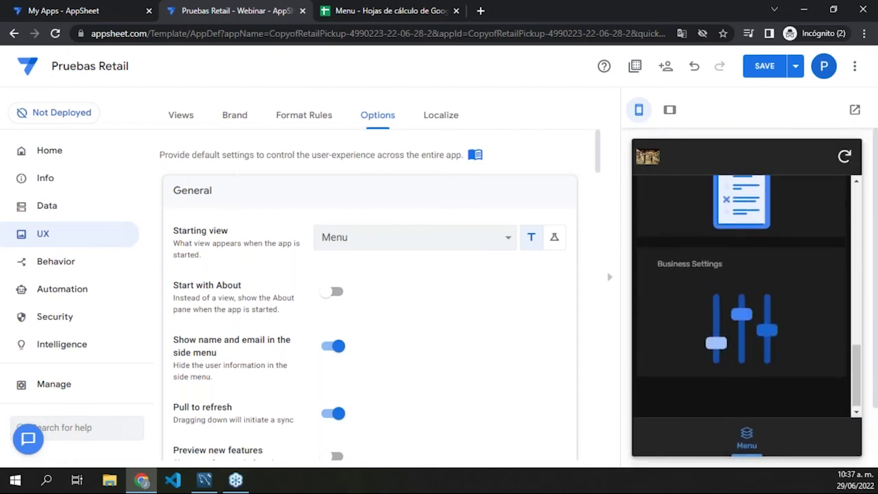
{"action": "left_click", "coordinate": [502, 236]}
{"action": "scroll", "coordinate": [478, 173], "scroll_direction": "down", "scroll_amount": 4}
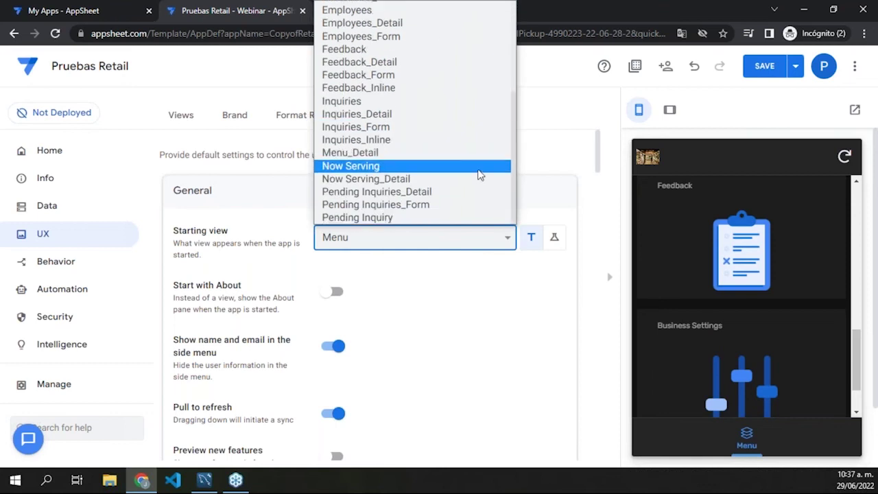
{"action": "scroll", "coordinate": [480, 171], "scroll_direction": "up", "scroll_amount": 4}
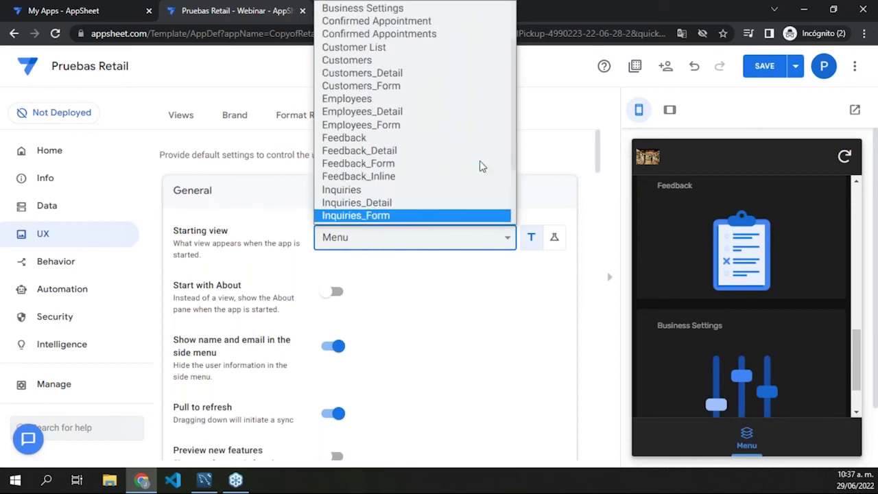
{"action": "left_click", "coordinate": [568, 192]}
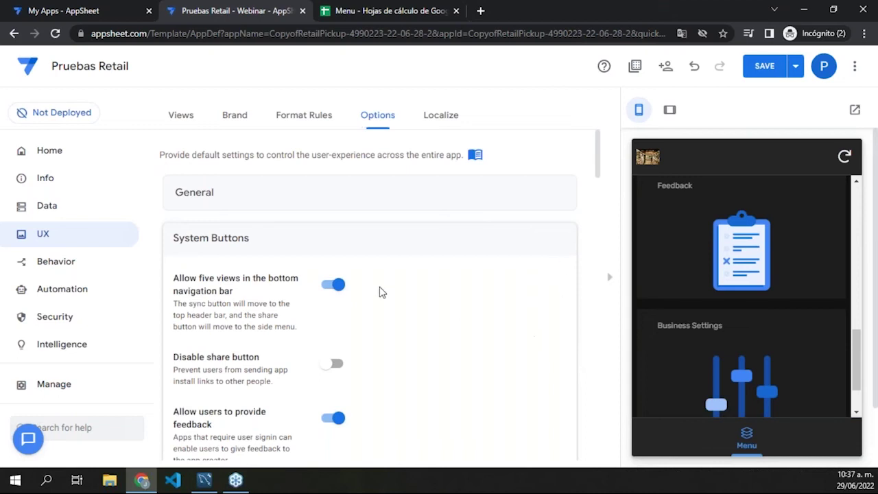
{"action": "left_click", "coordinate": [78, 272]}
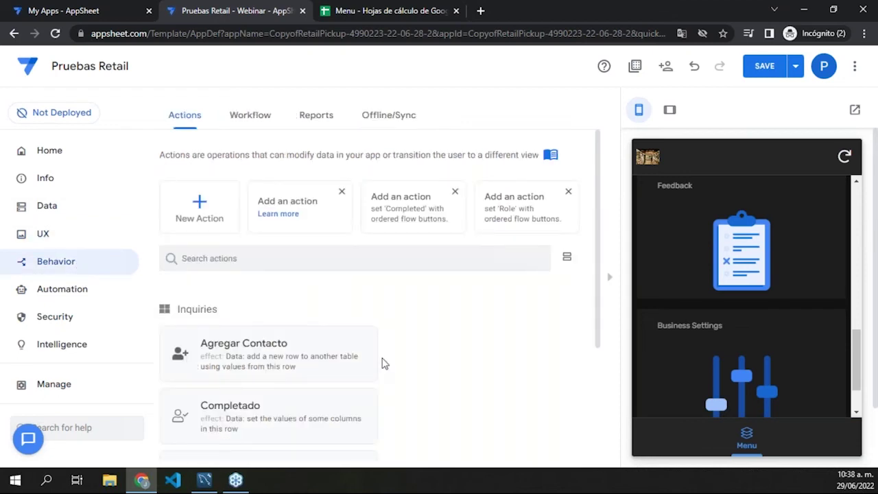
Step: Expand the Agregar Contacto action and confirm it stays on the Inquiries table
{"action": "scroll", "coordinate": [383, 361], "scroll_direction": "down", "scroll_amount": 3}
{"action": "scroll", "coordinate": [409, 364], "scroll_direction": "up", "scroll_amount": 3}
{"action": "scroll", "coordinate": [421, 367], "scroll_direction": "down", "scroll_amount": 3}
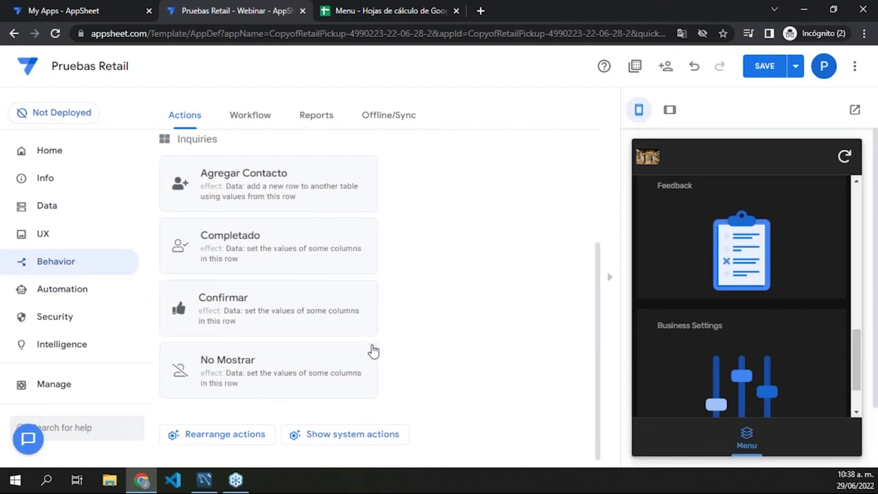
{"action": "scroll", "coordinate": [380, 295], "scroll_direction": "up", "scroll_amount": 3}
{"action": "scroll", "coordinate": [342, 275], "scroll_direction": "down", "scroll_amount": 3}
{"action": "left_click", "coordinate": [262, 192]}
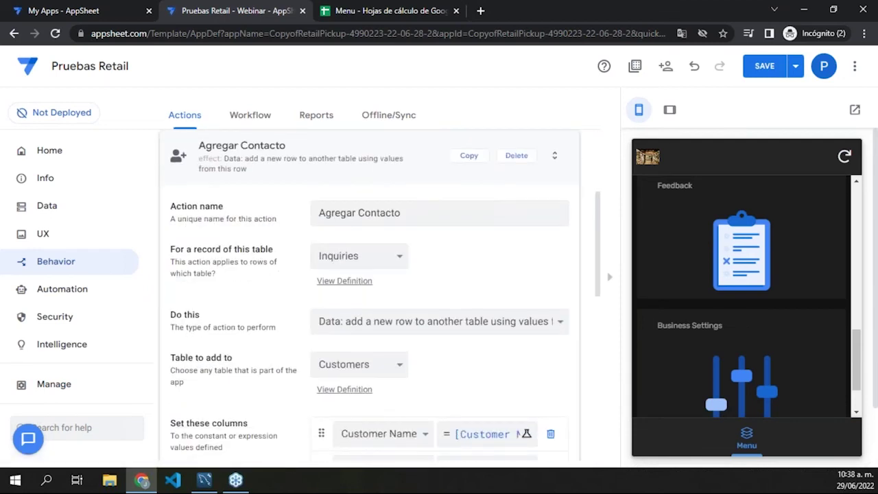
{"action": "left_click", "coordinate": [391, 258]}
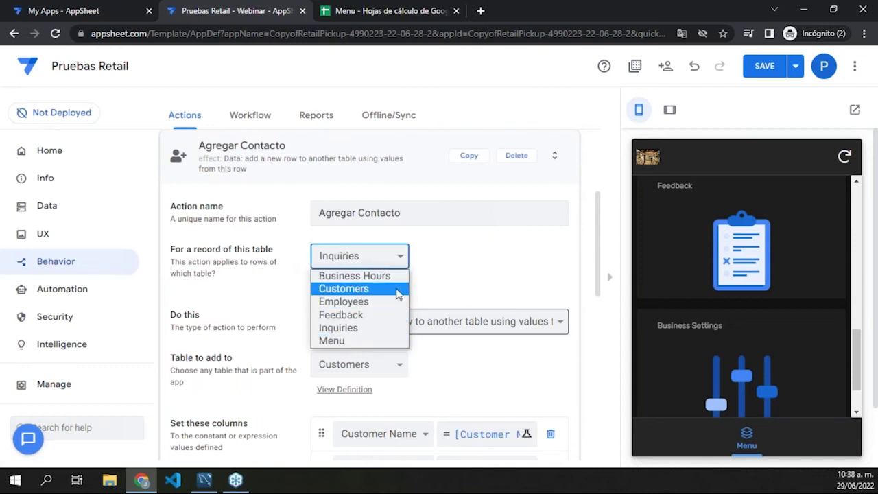
{"action": "left_click", "coordinate": [487, 266]}
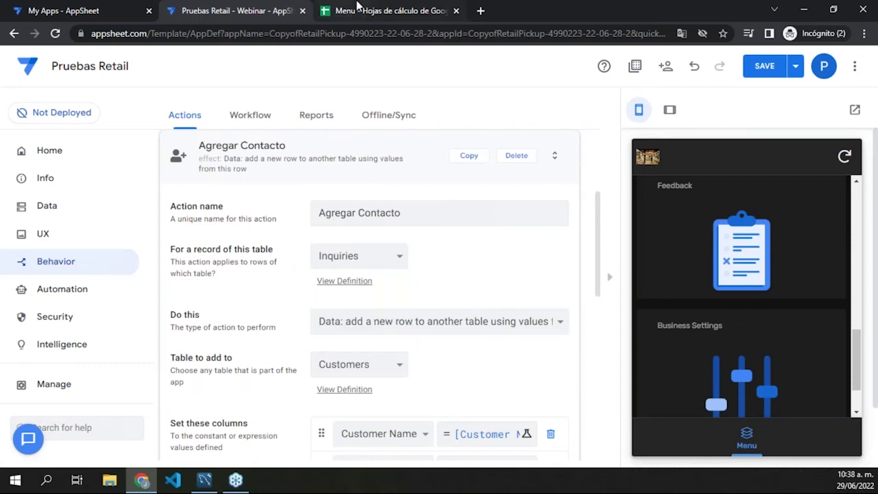
Step: Glance at the Inquiry Confirmation Page, Employees and Customers sheets, then review the action's Customers column values
{"action": "left_click", "coordinate": [355, 8]}
{"action": "left_click", "coordinate": [408, 459]}
{"action": "left_click", "coordinate": [324, 458]}
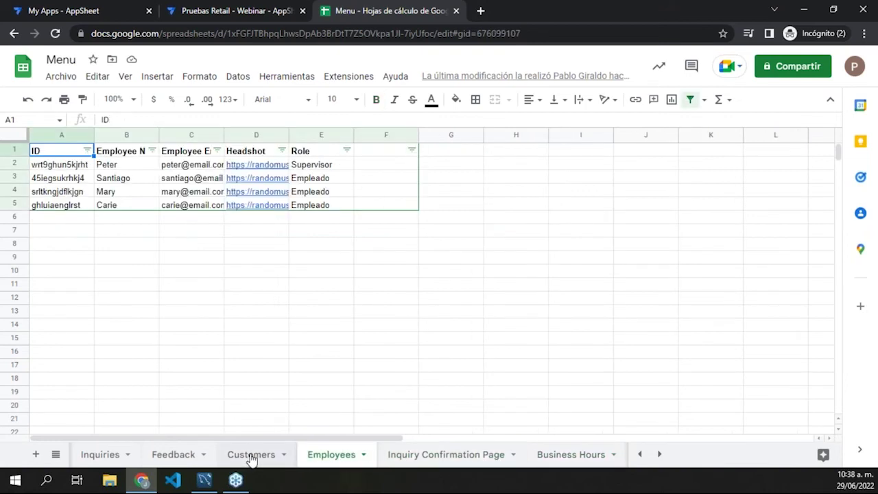
{"action": "left_click", "coordinate": [250, 456]}
{"action": "left_click", "coordinate": [236, 15]}
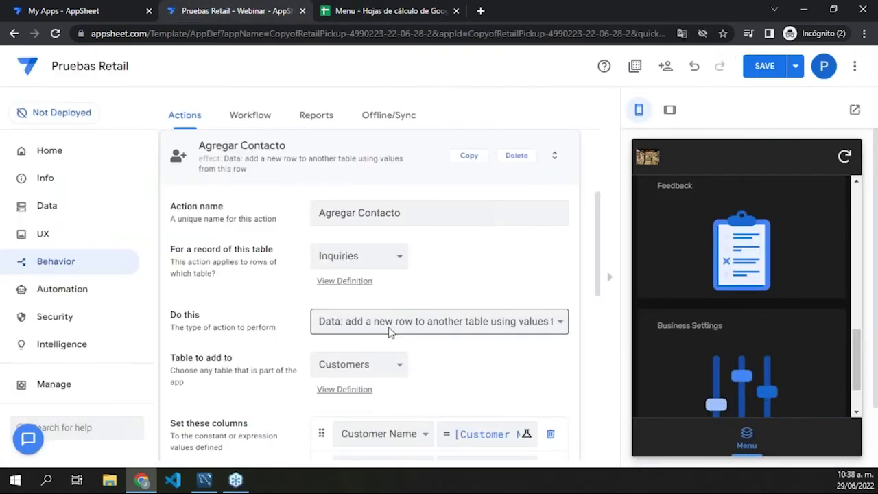
{"action": "scroll", "coordinate": [411, 378], "scroll_direction": "down", "scroll_amount": 1}
{"action": "scroll", "coordinate": [391, 379], "scroll_direction": "down", "scroll_amount": 3}
{"action": "scroll", "coordinate": [382, 378], "scroll_direction": "up", "scroll_amount": 2}
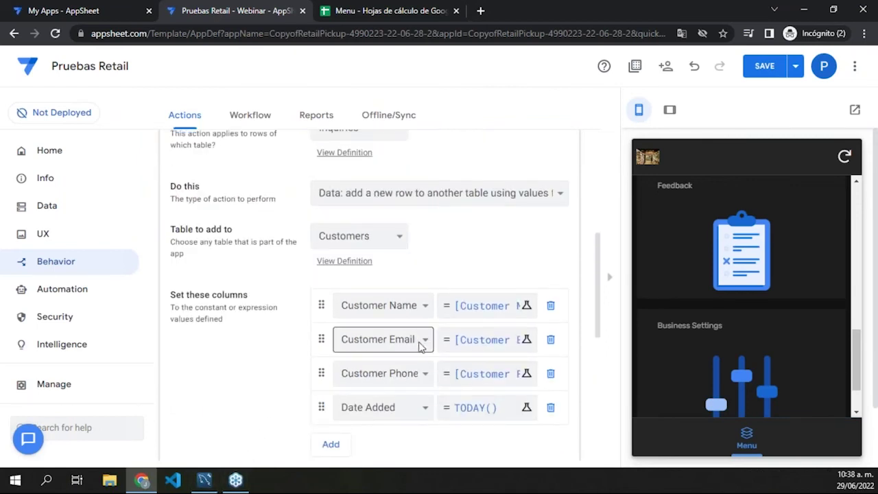
{"action": "scroll", "coordinate": [419, 309], "scroll_direction": "up", "scroll_amount": 5}
{"action": "scroll", "coordinate": [415, 302], "scroll_direction": "down", "scroll_amount": 3}
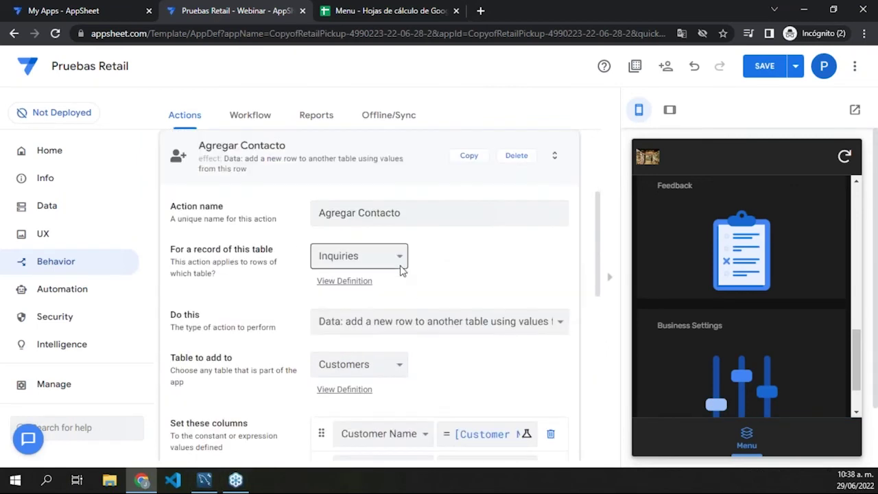
{"action": "scroll", "coordinate": [508, 382], "scroll_direction": "down", "scroll_amount": 5}
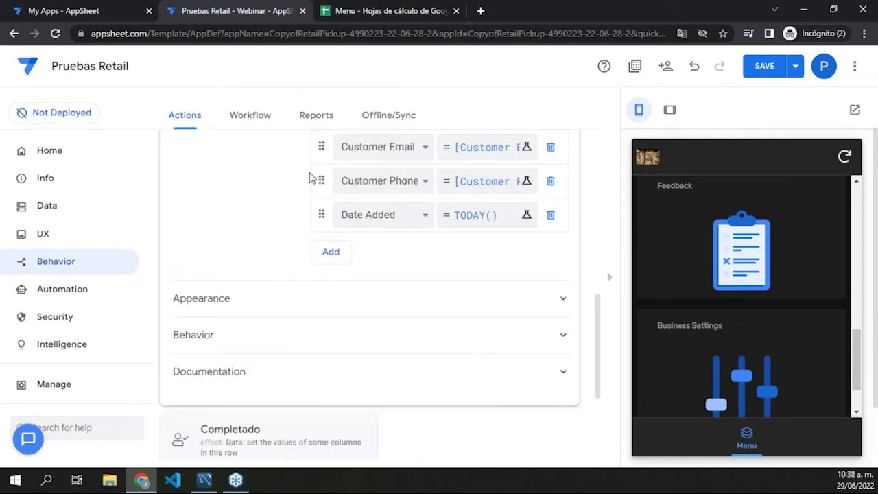
Step: Step through Behavior's Workflow and Reports tabs to the Offline/Sync settings
{"action": "left_click", "coordinate": [259, 118]}
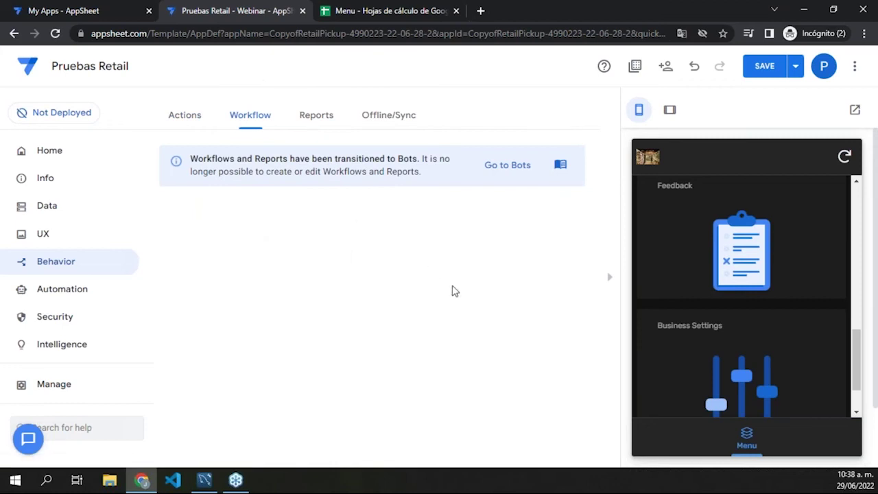
{"action": "left_click", "coordinate": [316, 122]}
{"action": "left_click", "coordinate": [389, 122]}
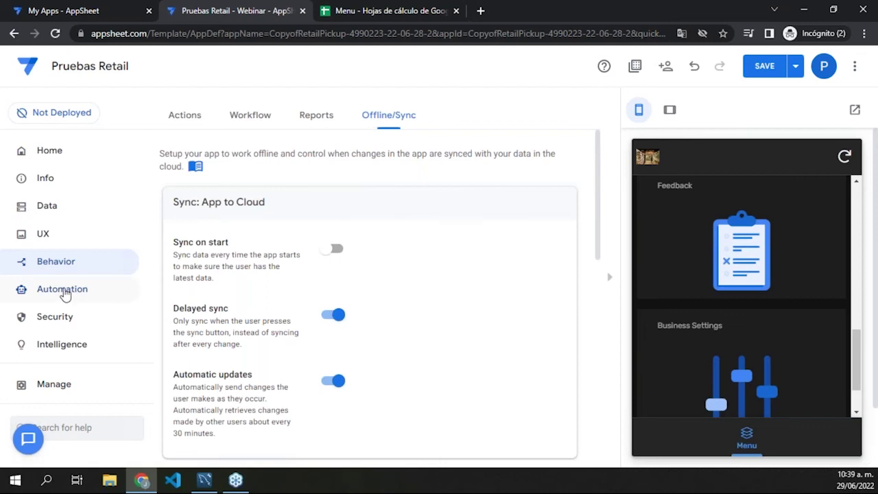
Step: Open Automation and switch to its Events tab showing the events-processes-bots overview
{"action": "left_click", "coordinate": [65, 292]}
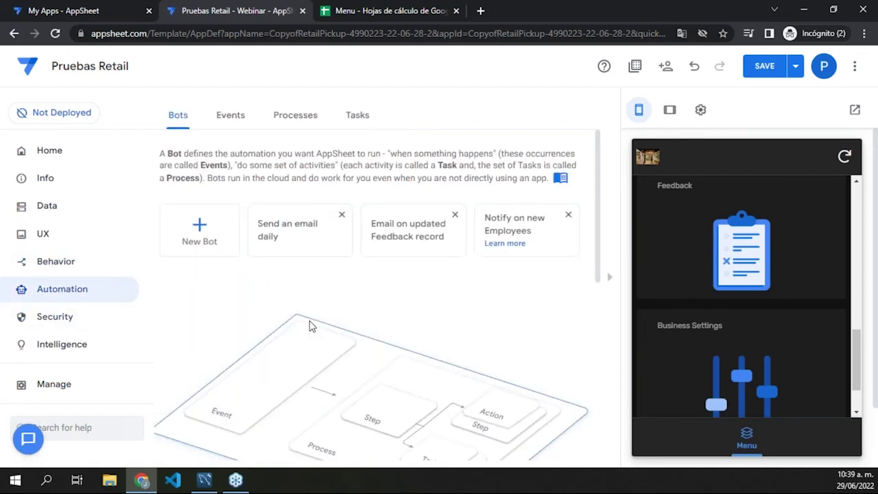
{"action": "scroll", "coordinate": [312, 327], "scroll_direction": "down", "scroll_amount": 3}
{"action": "scroll", "coordinate": [313, 336], "scroll_direction": "up", "scroll_amount": 2}
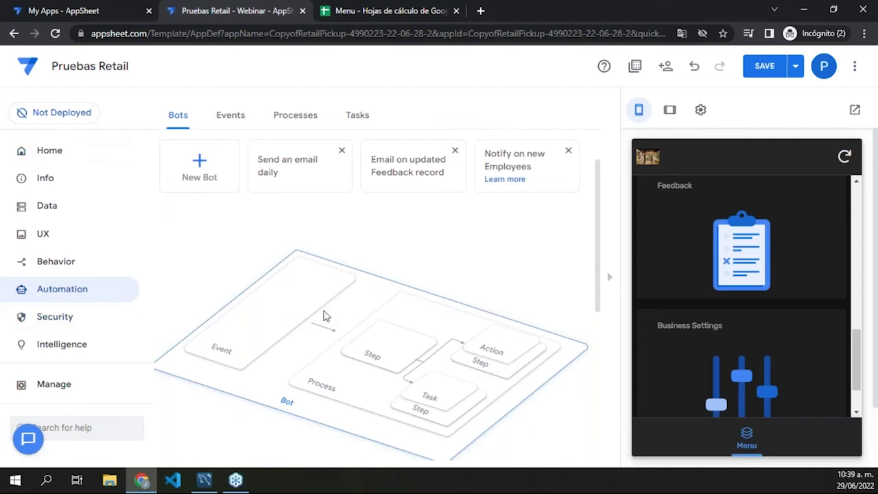
{"action": "left_click", "coordinate": [242, 114]}
{"action": "scroll", "coordinate": [401, 228], "scroll_direction": "down", "scroll_amount": 2}
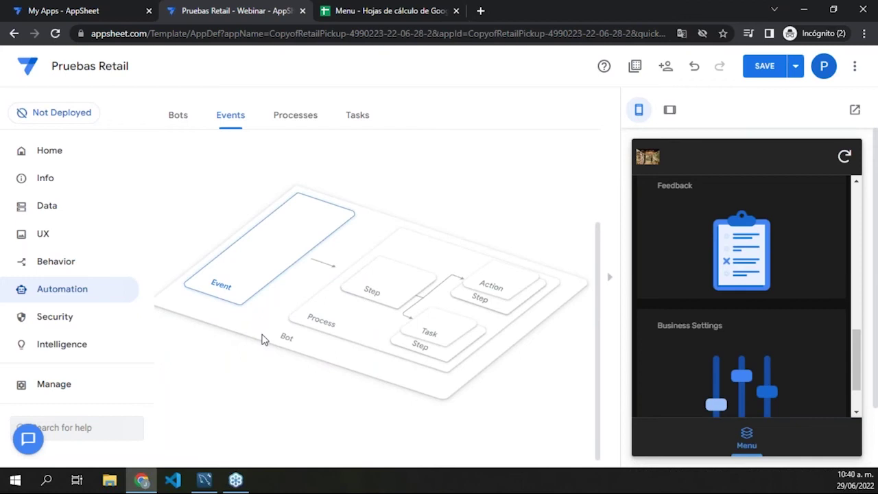
Step: View the Automation Bots, Processes and Tasks tabs, then the Security Require Sign-In settings
{"action": "left_click", "coordinate": [178, 118]}
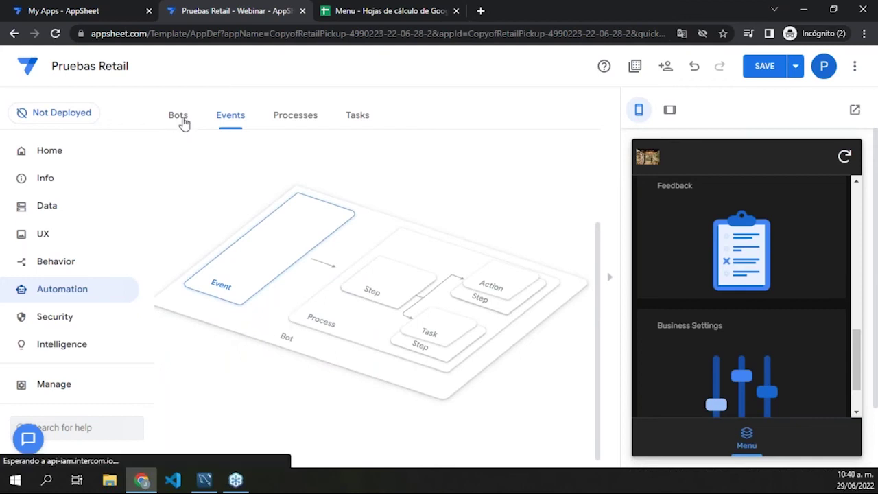
{"action": "left_click", "coordinate": [311, 120]}
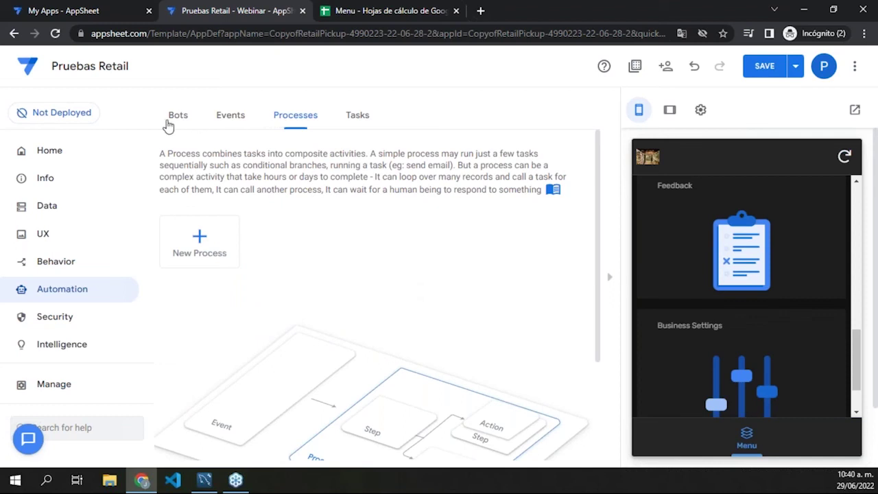
{"action": "left_click", "coordinate": [351, 124]}
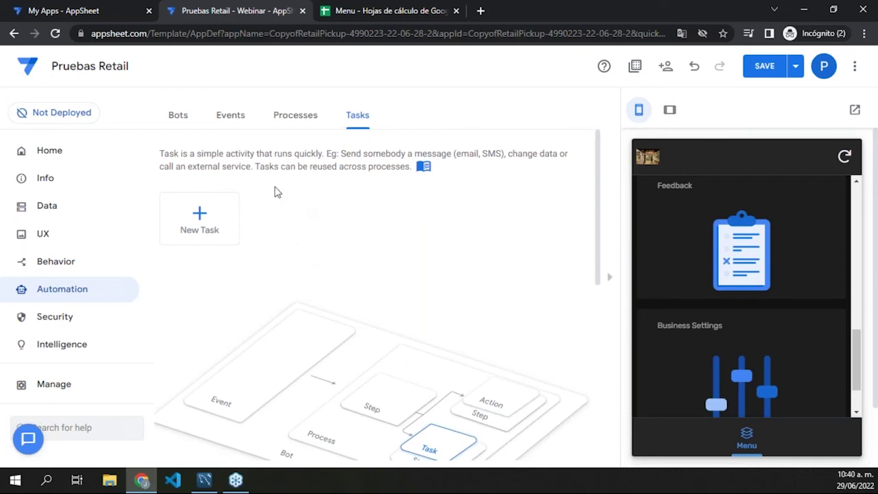
{"action": "left_click", "coordinate": [77, 321]}
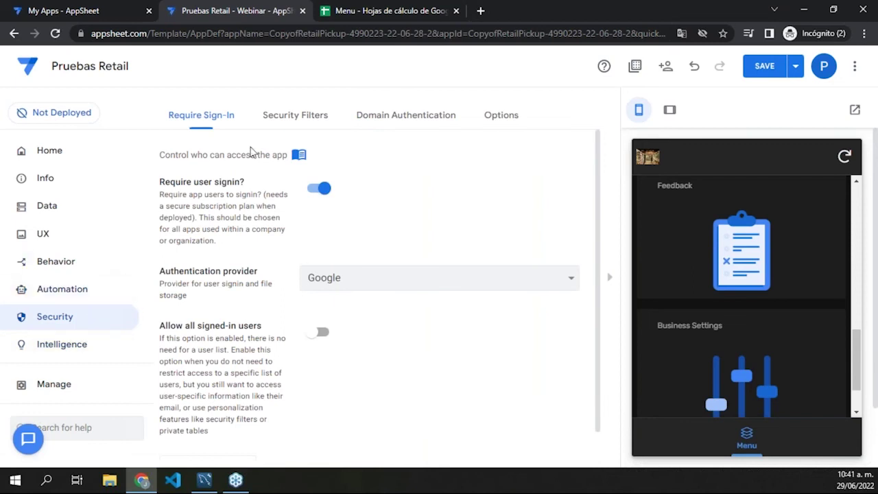
Step: Review Security Filters and Domain Authentication, ending on Options with encryption and secure PDF/image access off
{"action": "scroll", "coordinate": [249, 147], "scroll_direction": "down", "scroll_amount": 1}
{"action": "scroll", "coordinate": [291, 275], "scroll_direction": "up", "scroll_amount": 1}
{"action": "left_click", "coordinate": [295, 118]}
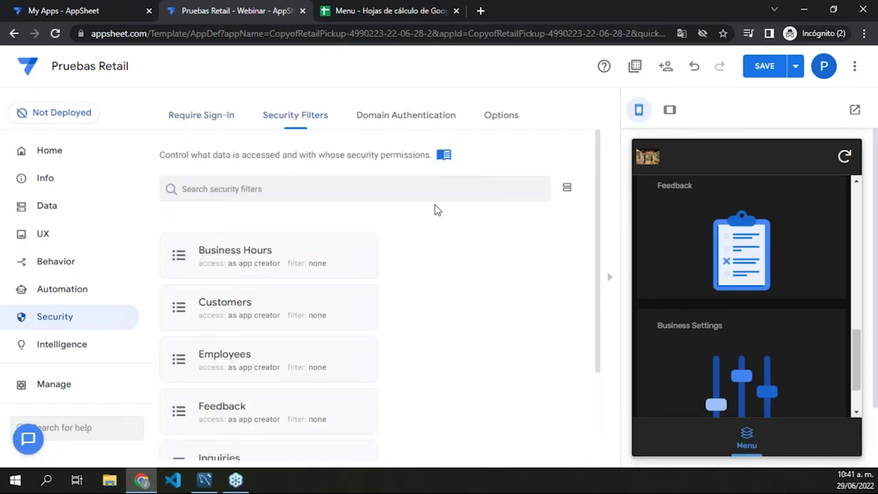
{"action": "left_click", "coordinate": [368, 116]}
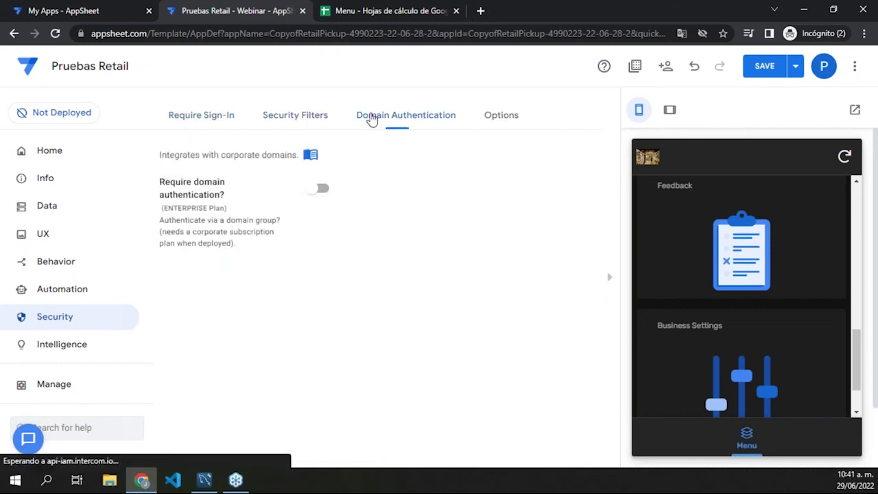
{"action": "left_click", "coordinate": [490, 115]}
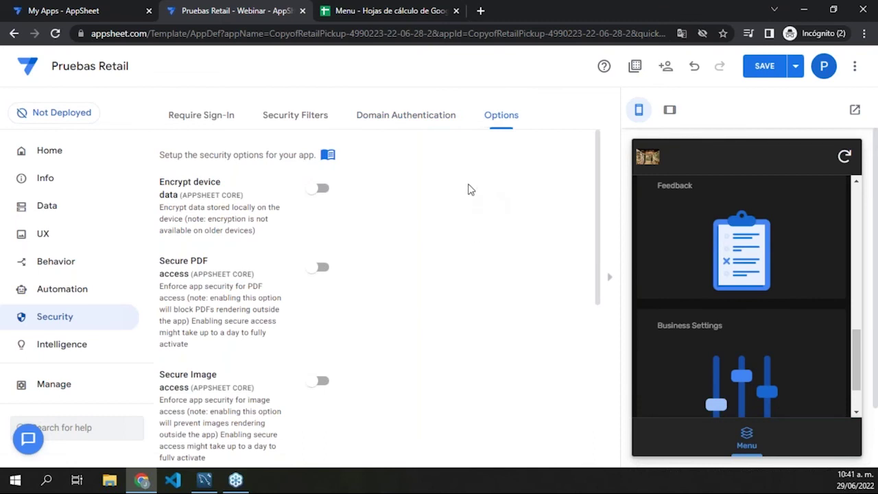
{"action": "scroll", "coordinate": [458, 205], "scroll_direction": "down", "scroll_amount": 5}
{"action": "scroll", "coordinate": [455, 226], "scroll_direction": "up", "scroll_amount": 5}
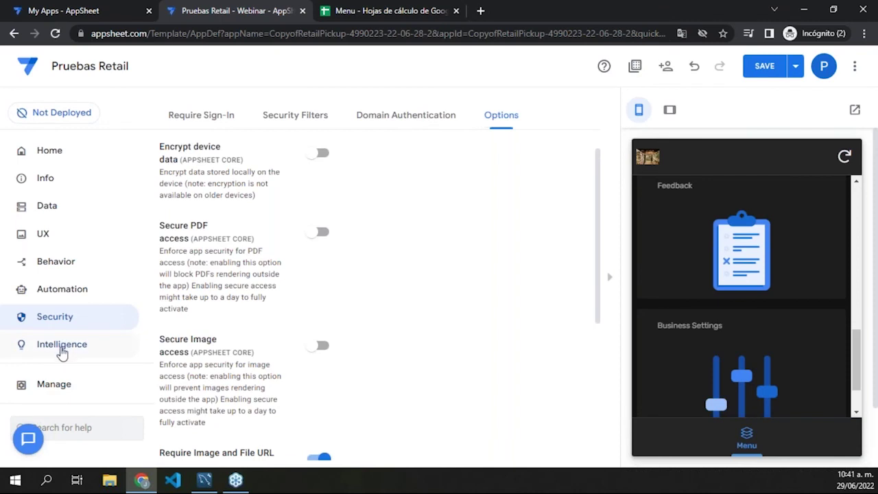
Step: View Intelligence's Smart Assistant, Predictive Models and OCR Models (Beta) tabs
{"action": "left_click", "coordinate": [62, 345]}
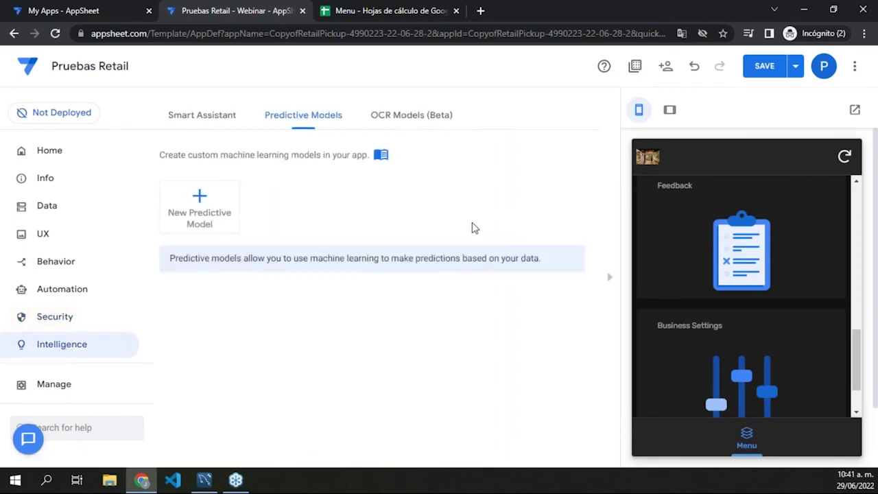
{"action": "left_click", "coordinate": [212, 114]}
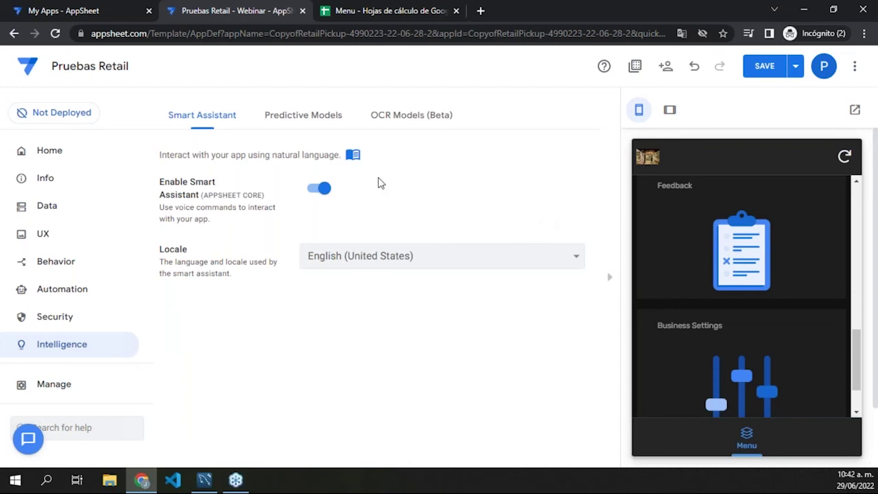
{"action": "left_click", "coordinate": [308, 118]}
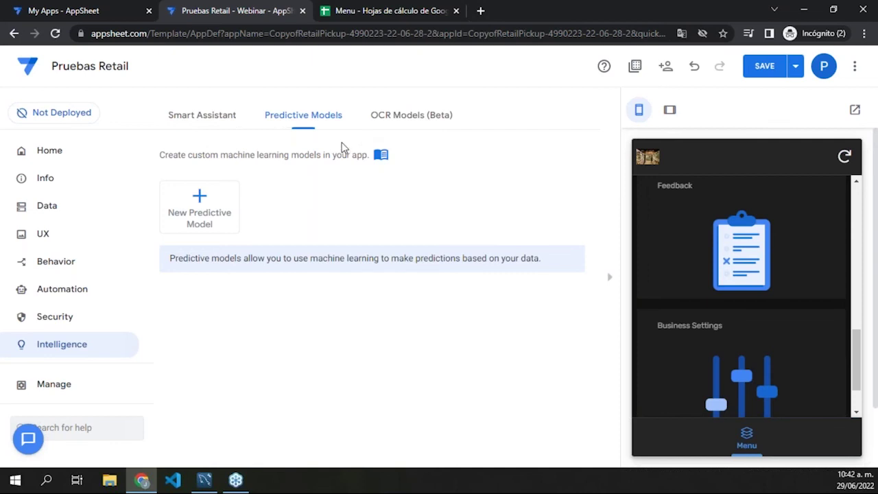
{"action": "left_click", "coordinate": [405, 123]}
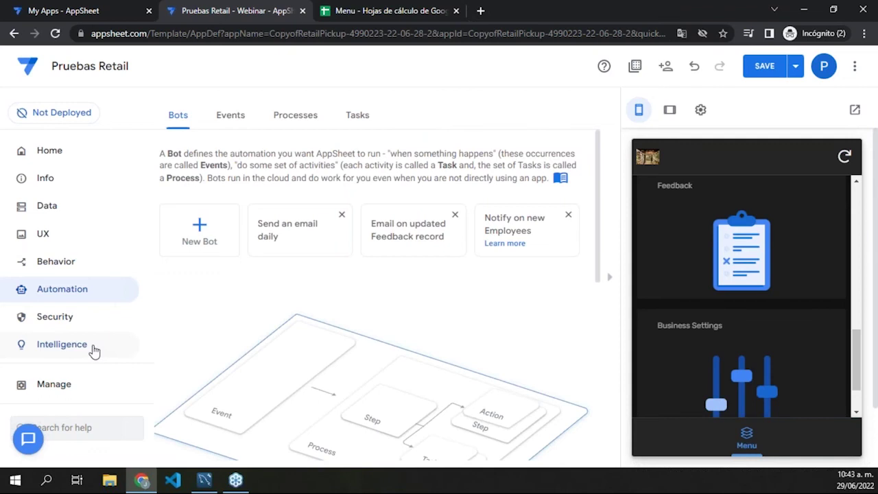
Step: Return to Intelligence's Predictive Models tab, which has no models yet
{"action": "left_click", "coordinate": [96, 349]}
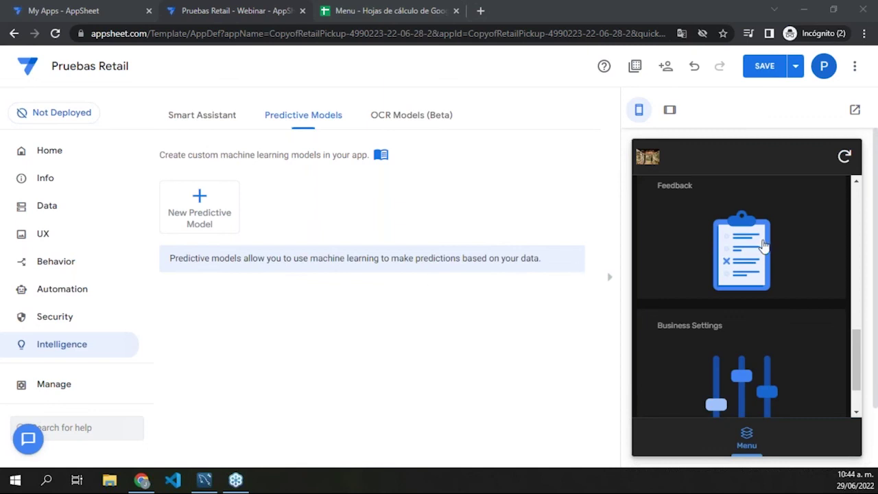
Step: Open the Confirmed Appointments June 2022 calendar in the preview and return to the menu
{"action": "scroll", "coordinate": [711, 267], "scroll_direction": "up", "scroll_amount": 1}
{"action": "scroll", "coordinate": [710, 267], "scroll_direction": "up", "scroll_amount": 8}
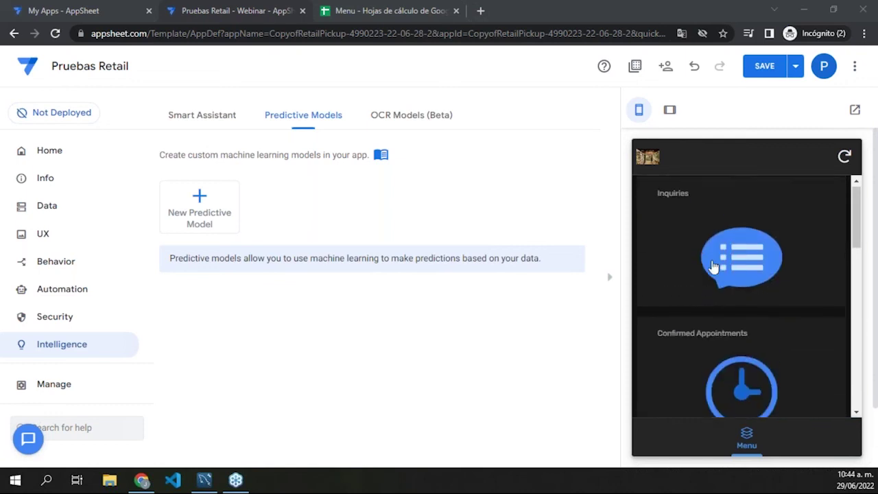
{"action": "left_click", "coordinate": [725, 364]}
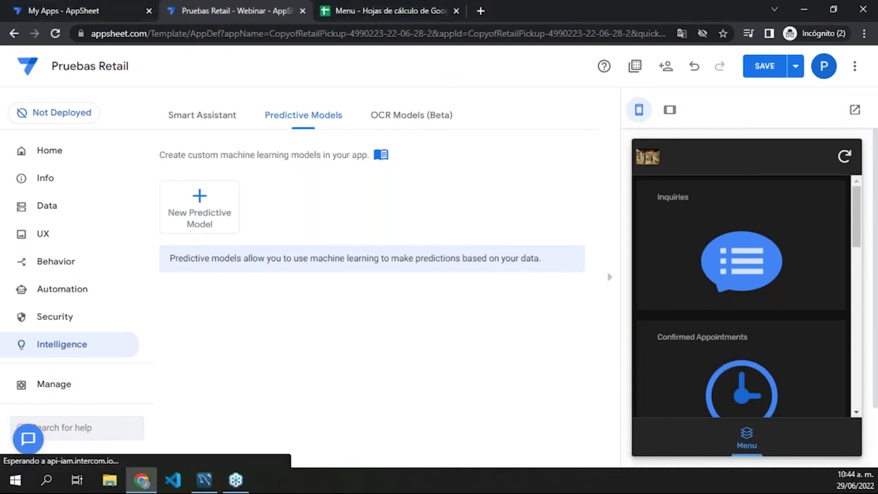
{"action": "scroll", "coordinate": [746, 308], "scroll_direction": "down", "scroll_amount": 1}
{"action": "scroll", "coordinate": [747, 309], "scroll_direction": "up", "scroll_amount": 1}
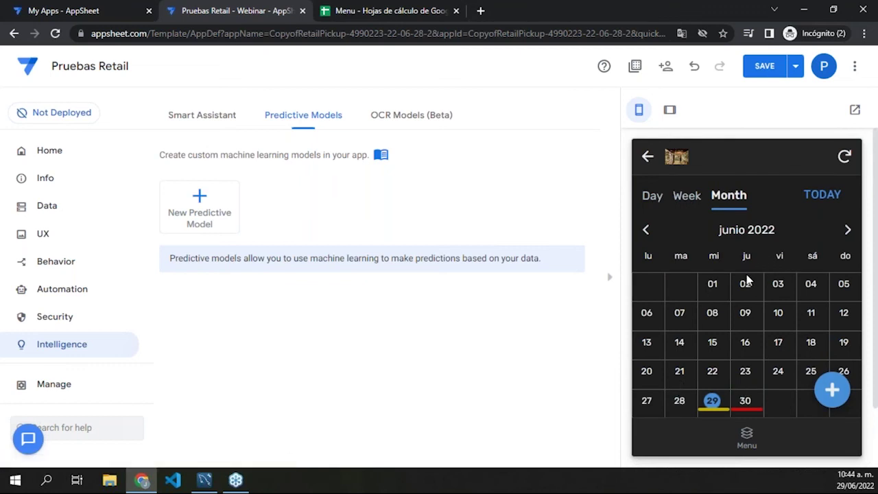
{"action": "left_click", "coordinate": [648, 157]}
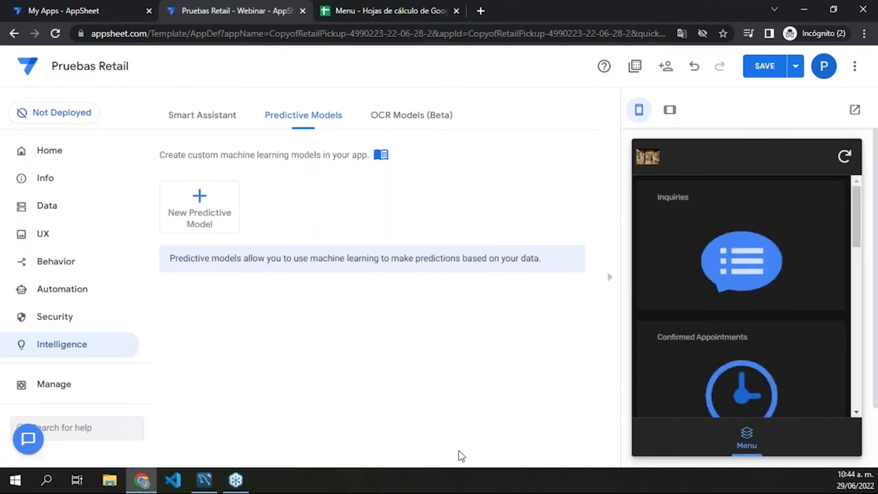
Step: Reopen the Confirmed Appointments calendar once more, then go back to the app menu
{"action": "scroll", "coordinate": [731, 384], "scroll_direction": "down", "scroll_amount": 1}
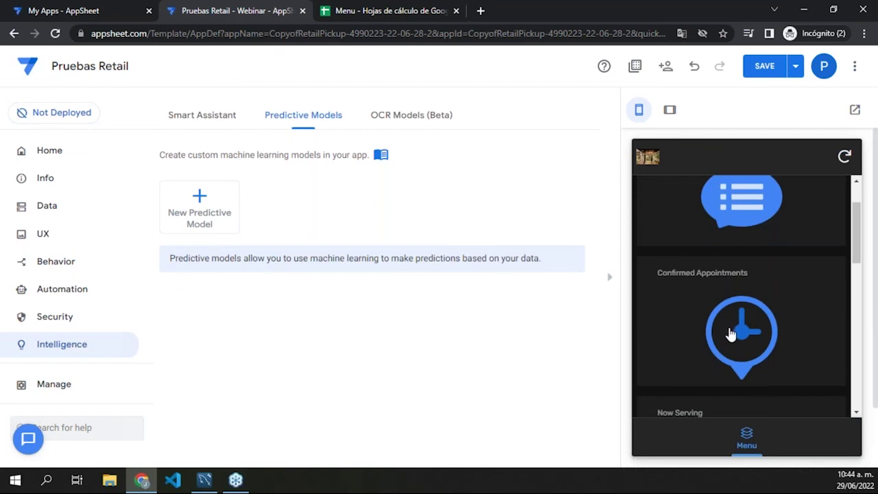
{"action": "left_click", "coordinate": [733, 332]}
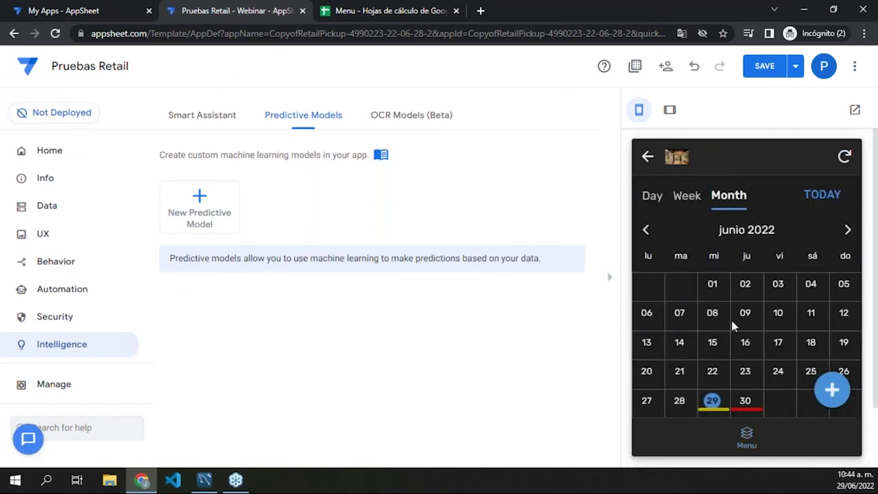
{"action": "scroll", "coordinate": [726, 321], "scroll_direction": "down", "scroll_amount": 2}
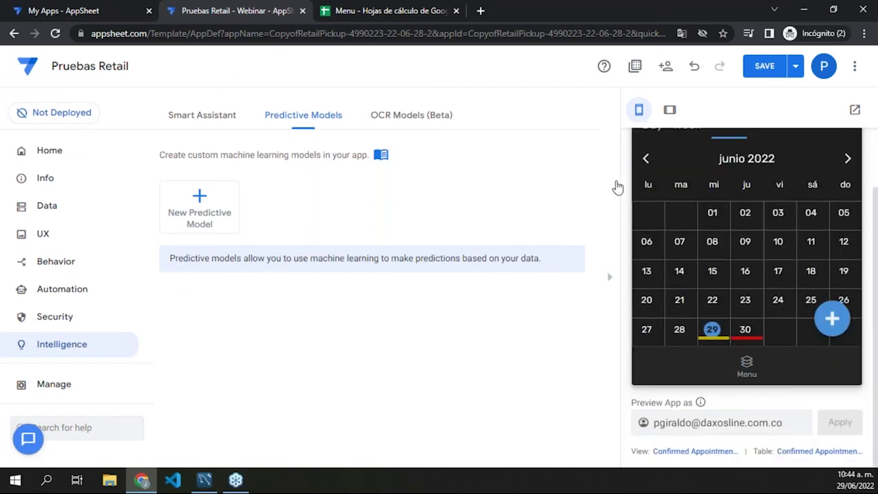
{"action": "scroll", "coordinate": [691, 183], "scroll_direction": "up", "scroll_amount": 2}
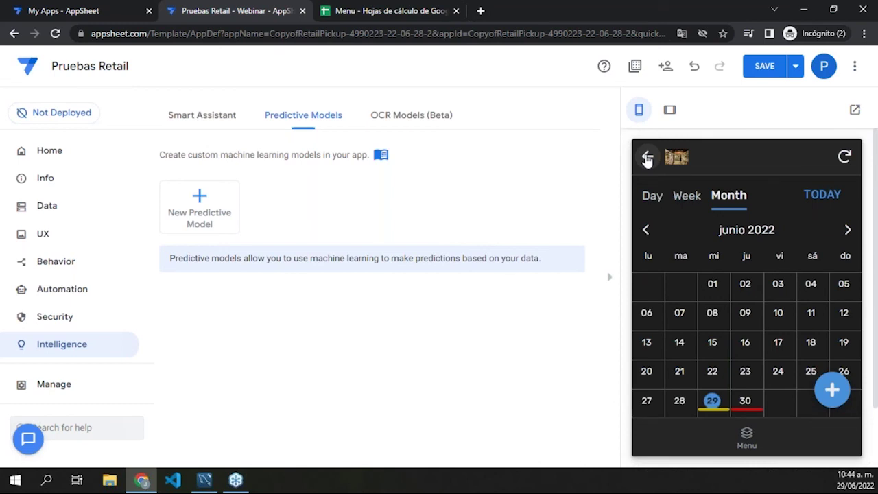
{"action": "left_click", "coordinate": [647, 158]}
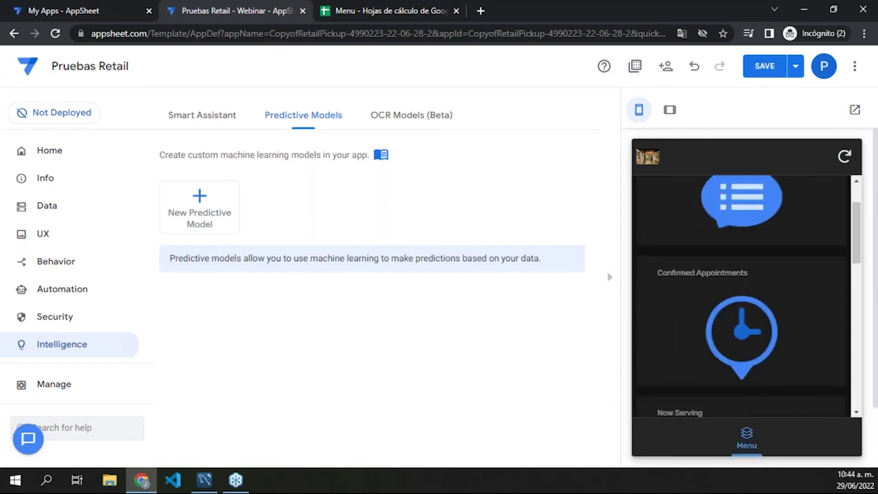